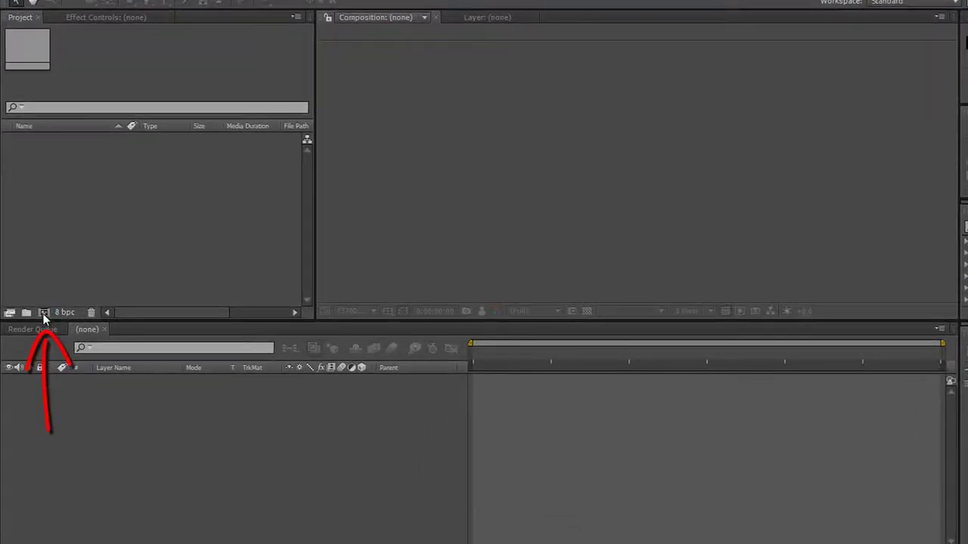
# Create a composition named Motion Shapes with the HDTV 1080 25 preset and a 5-second duration
pyautogui.click(43, 312)
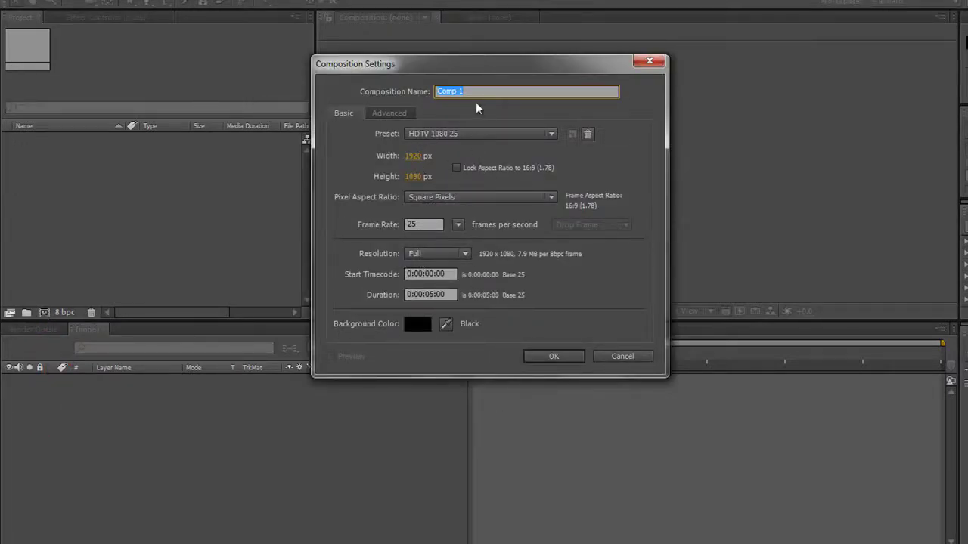
pyautogui.write('Motion Shapes')
pyautogui.click(564, 358)
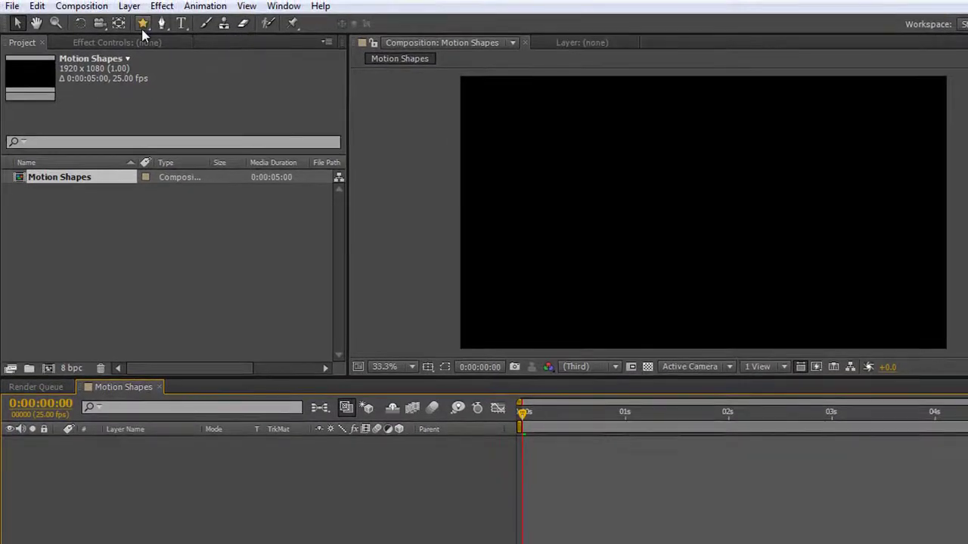
# Draw an 11-point star with no fill and a 12 px white stroke near the composition's centre, outer radius about 236
pyautogui.moveTo(148, 26); pyautogui.dragTo(204, 91)
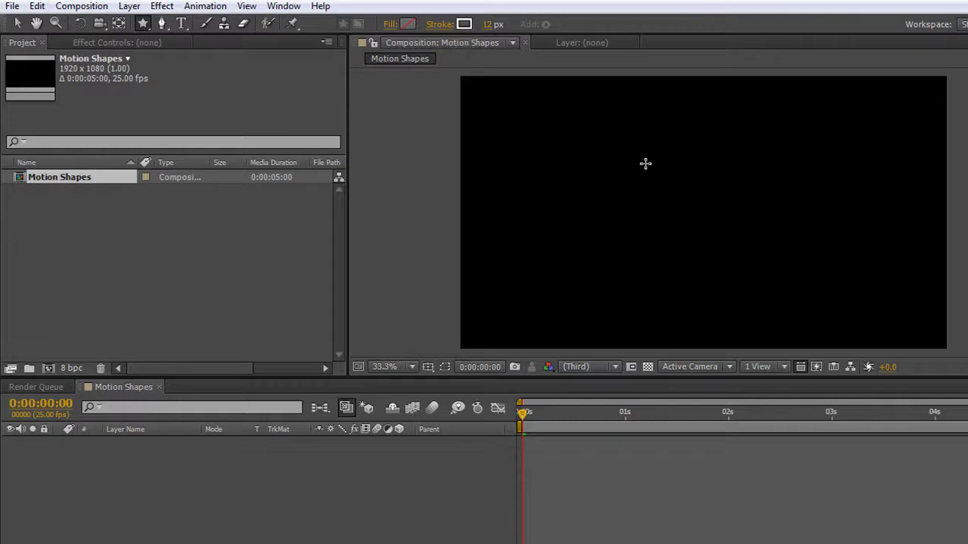
pyautogui.moveTo(633, 158)
pyautogui.mouseDown()
pyautogui.moveTo(703, 213)
pyautogui.moveTo(738, 264)
pyautogui.moveTo(782, 219)
pyautogui.moveTo(860, 255)
pyautogui.moveTo(755, 242)
pyautogui.moveTo(827, 270)
pyautogui.moveTo(752, 243)
pyautogui.mouseUp()
pyautogui.press('pageup')
pyautogui.press('pageup')
pyautogui.press('pageup')
pyautogui.press('pageup')
pyautogui.press('pageup')
pyautogui.press('pageup')
pyautogui.press('Down')
pyautogui.press('Down')
pyautogui.press('Down')
pyautogui.press('Down')
pyautogui.press('Down')
pyautogui.press('Down')
pyautogui.press('pageup')
pyautogui.press('pageup')
pyautogui.press('pageup')
pyautogui.press('pageup')
pyautogui.press('pagedown')
pyautogui.press('pagedown')
pyautogui.press('pagedown')
pyautogui.press('pagedown')
pyautogui.press('pagedown')
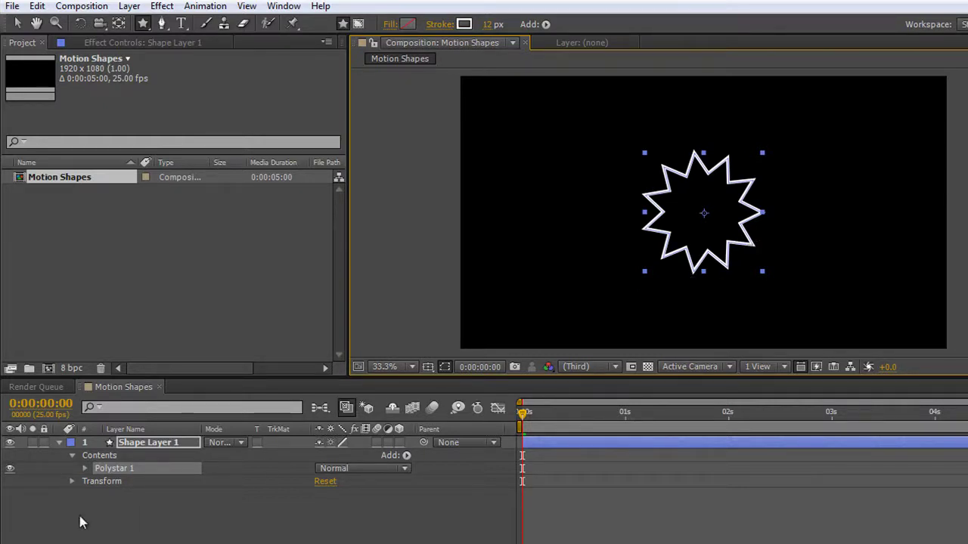
# Set the star path's inner radius to 178.7
pyautogui.click(85, 469)
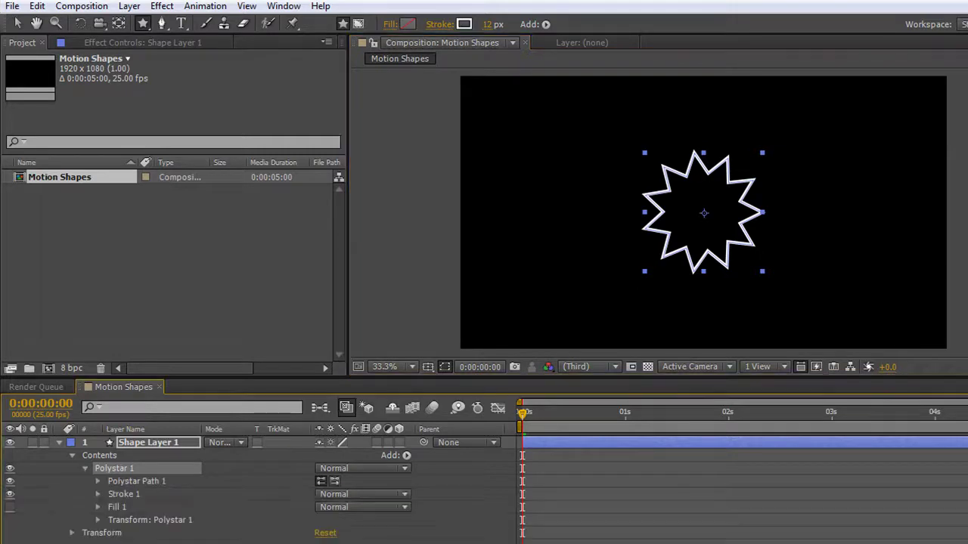
pyautogui.click(96, 483)
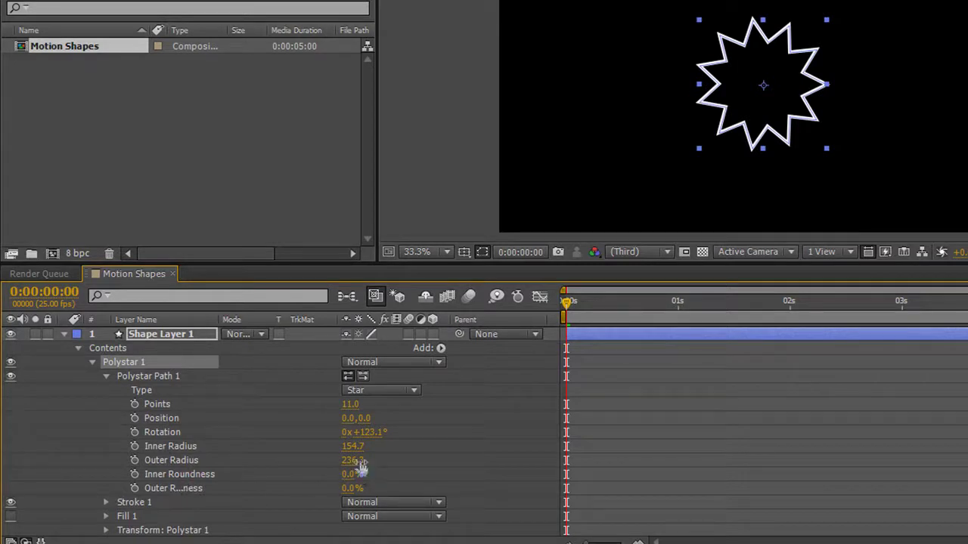
pyautogui.moveTo(354, 447); pyautogui.dragTo(377, 450)
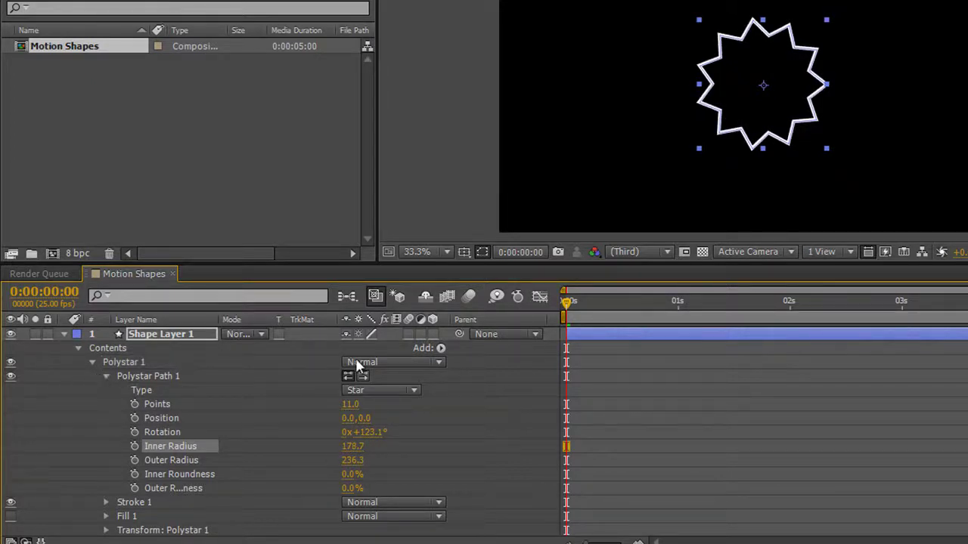
# Add a Twist to the star with an angle of 258 and hide the shape path outline in the composition view
pyautogui.click(441, 352)
pyautogui.click(500, 275)
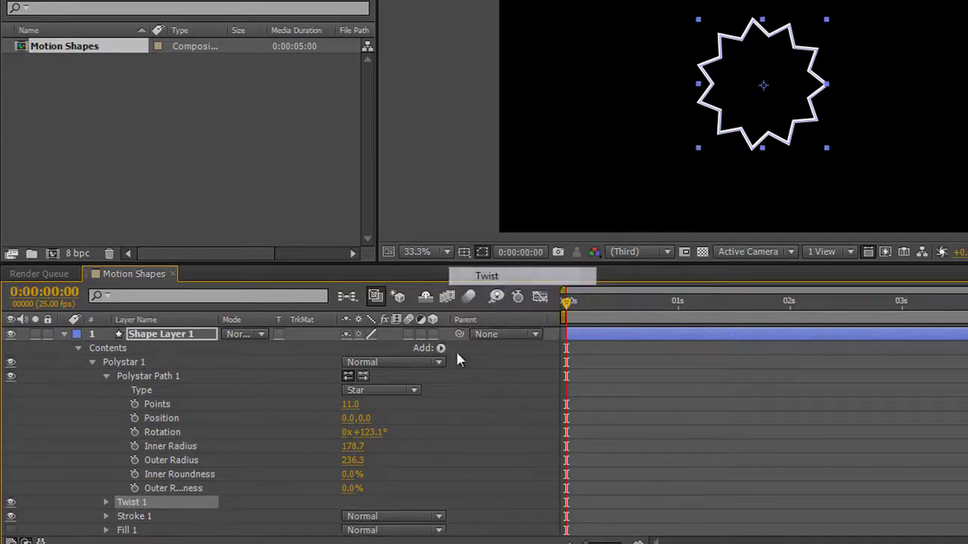
pyautogui.click(106, 502)
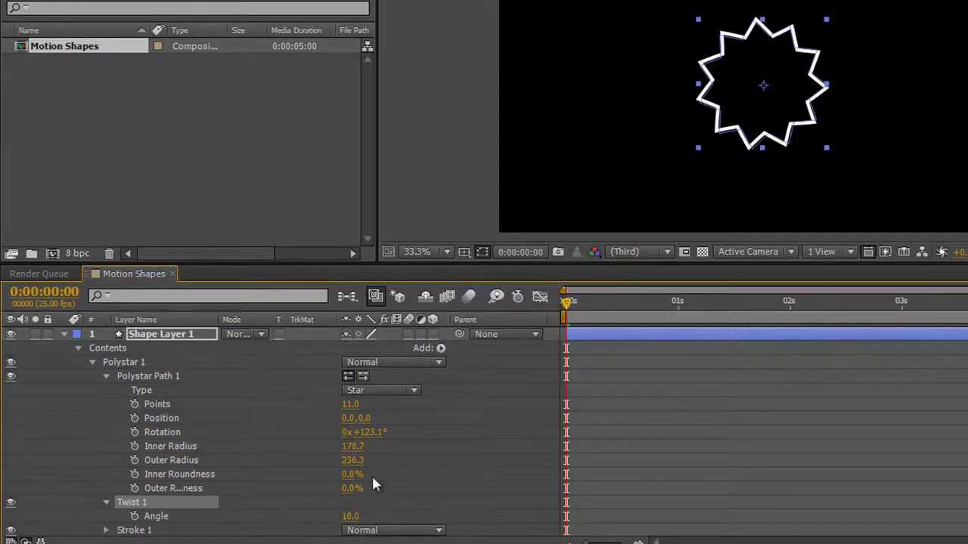
pyautogui.scroll(-3, 453, 470)
pyautogui.moveTo(350, 473); pyautogui.dragTo(566, 485)
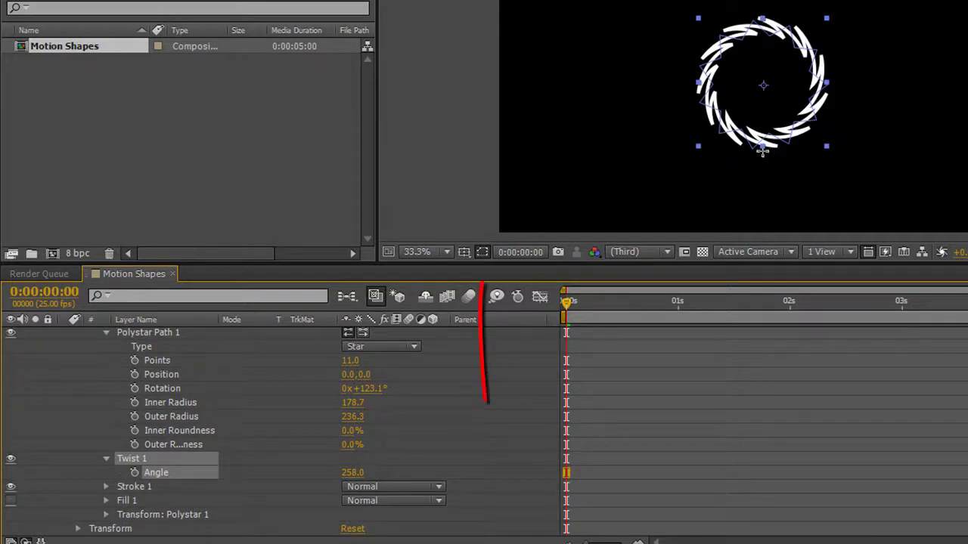
pyautogui.click(482, 255)
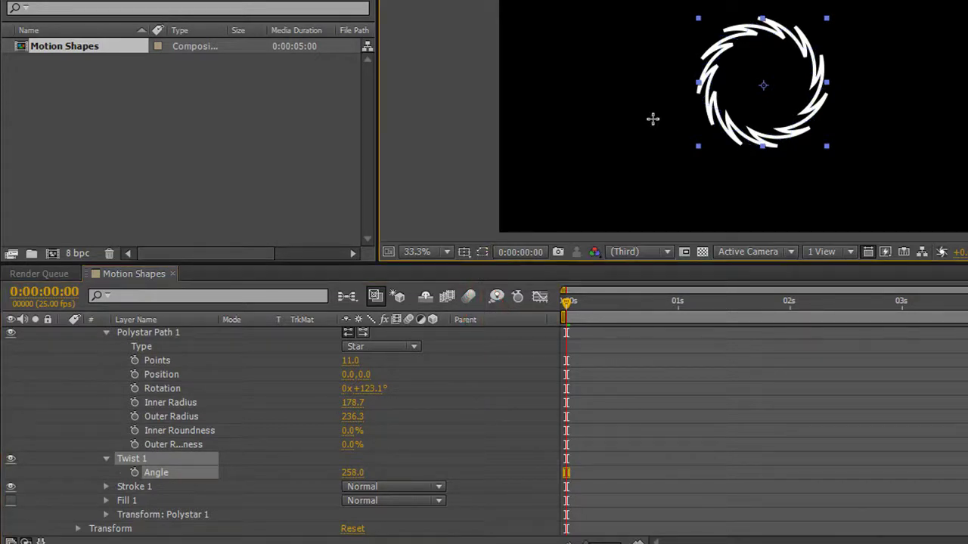
# Duplicate the Polystar 1 group and rename the copy as Inner
pyautogui.scroll(3, 155, 412)
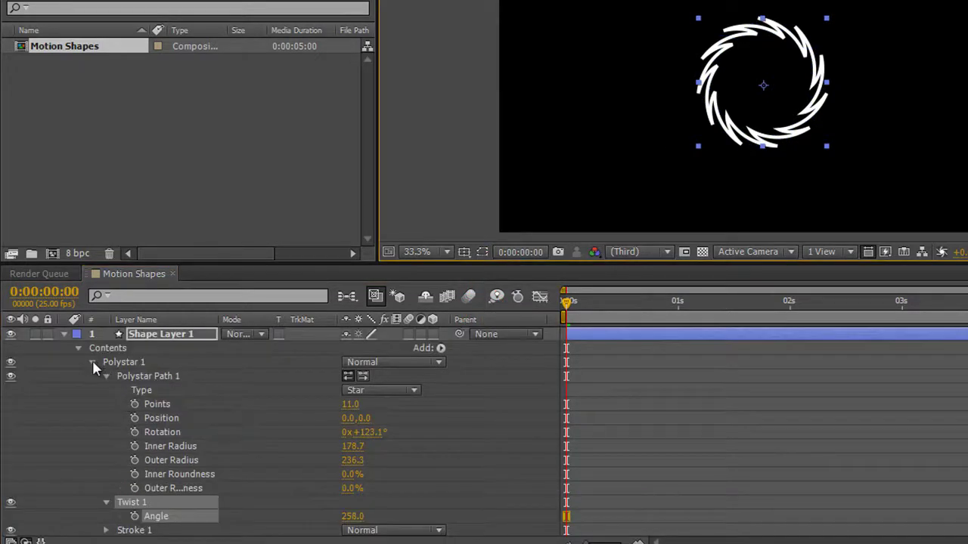
pyautogui.click(92, 363)
pyautogui.click(120, 362)
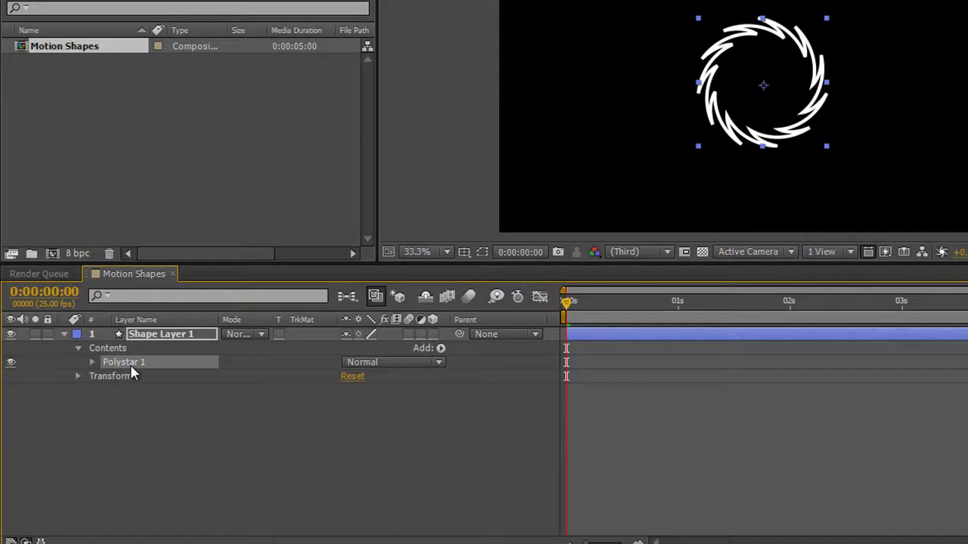
pyautogui.hotkey('ctrl', 'd')
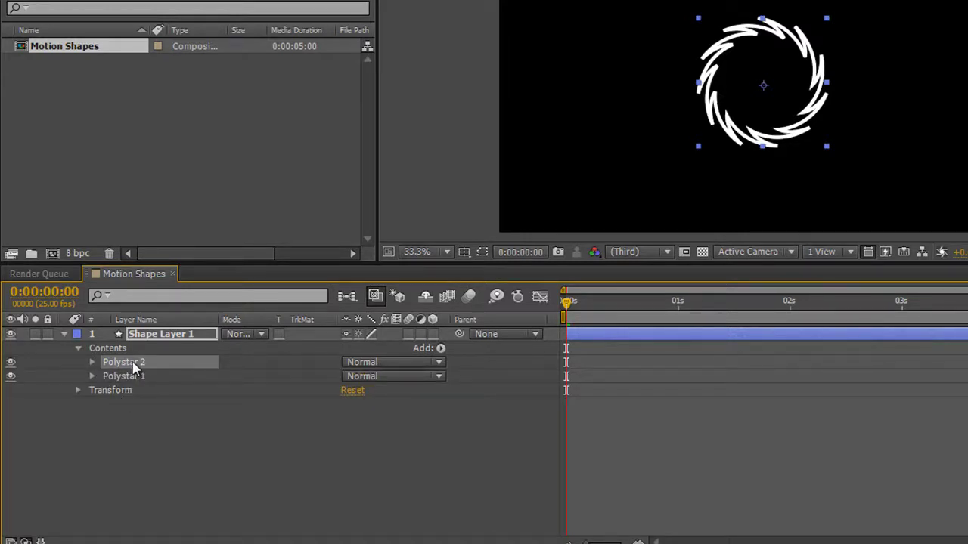
pyautogui.press('Return')
pyautogui.write('Inner')
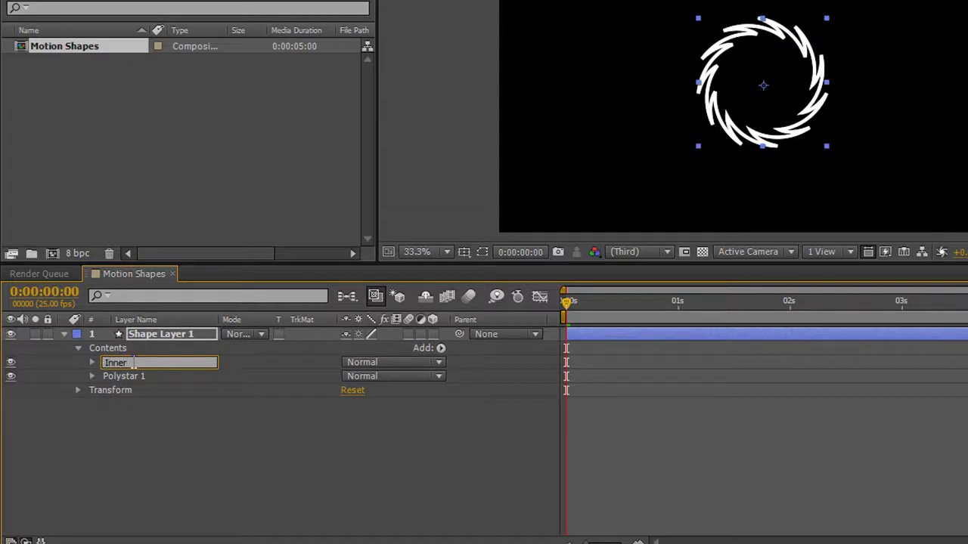
pyautogui.press('Return')
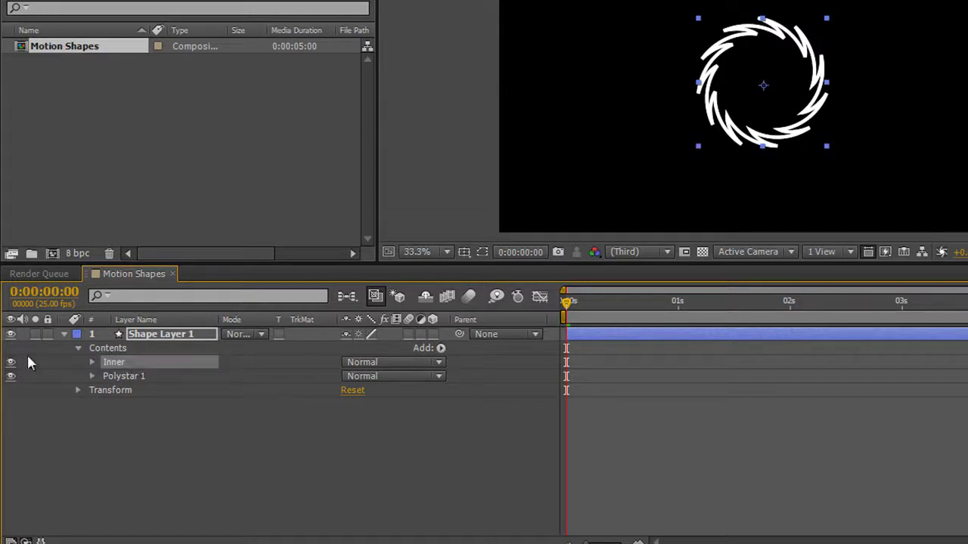
# Scale the Inner group to 51% in its own transform properties
pyautogui.click(92, 361)
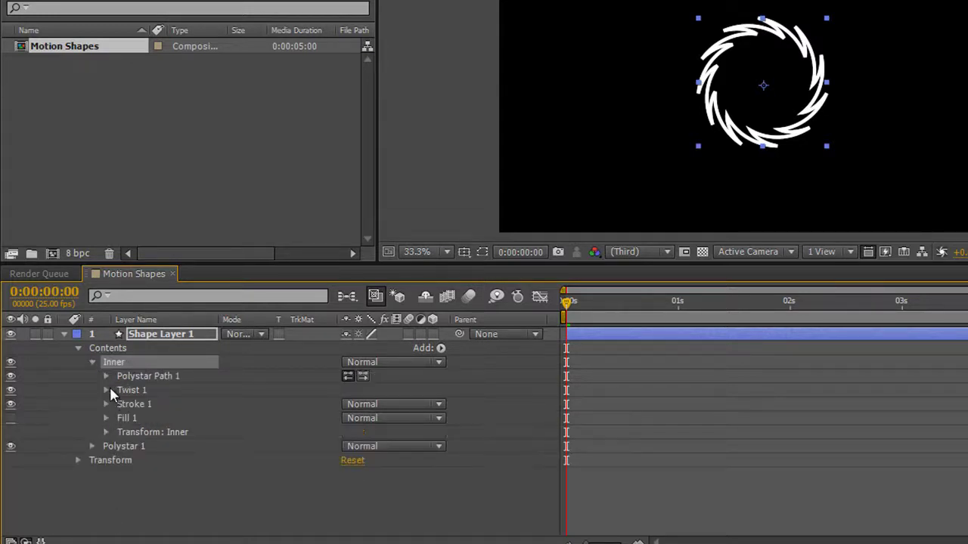
pyautogui.click(106, 432)
pyautogui.scroll(-2, 277, 484)
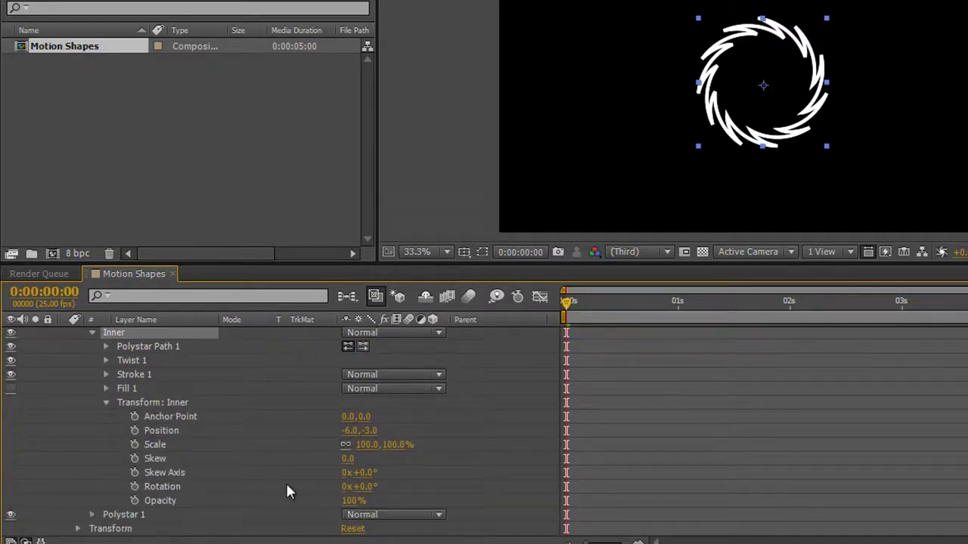
pyautogui.moveTo(391, 451); pyautogui.dragTo(346, 446)
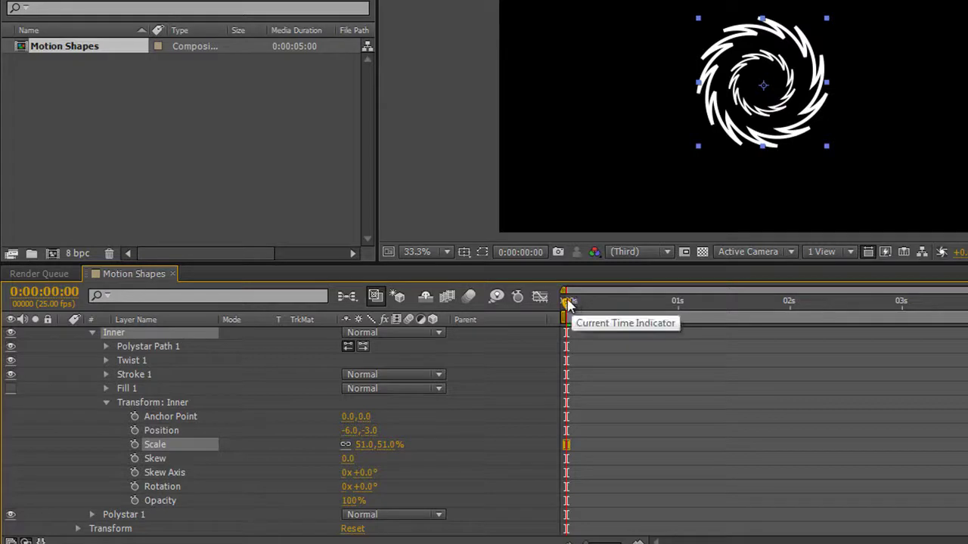
# Keyframe the Inner group's rotation from 0x+0.0° at the start to 1x+0.0° at 0:00:04:24 and preview it
pyautogui.click(135, 487)
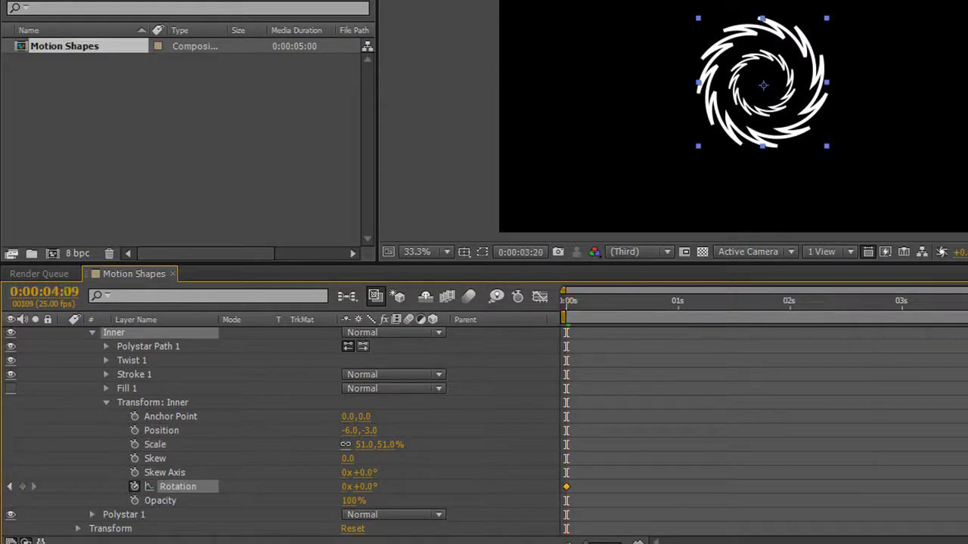
pyautogui.click(344, 487)
pyautogui.write('1')
pyautogui.press('Return')
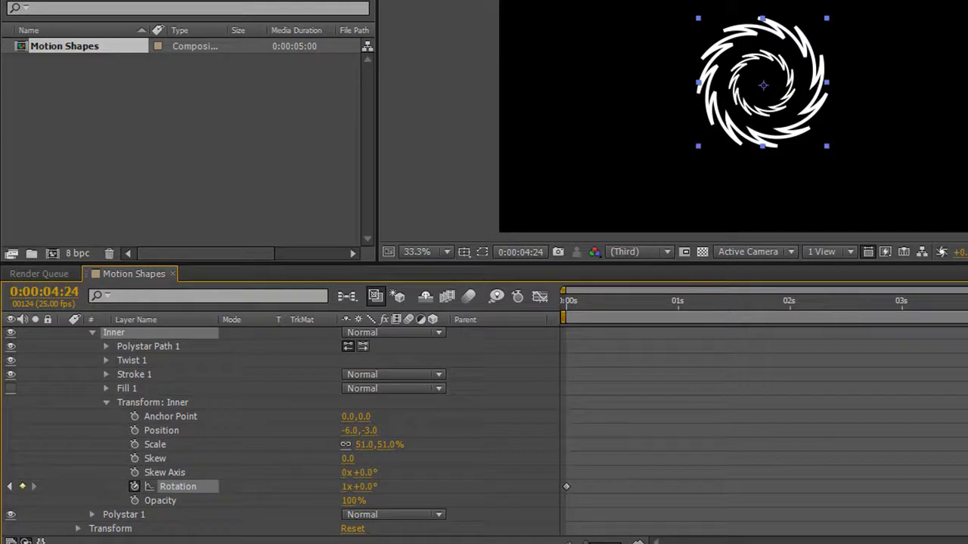
pyautogui.press('space')
# Duplicate the Inner group and rename the copy as Outer
pyautogui.click(106, 402)
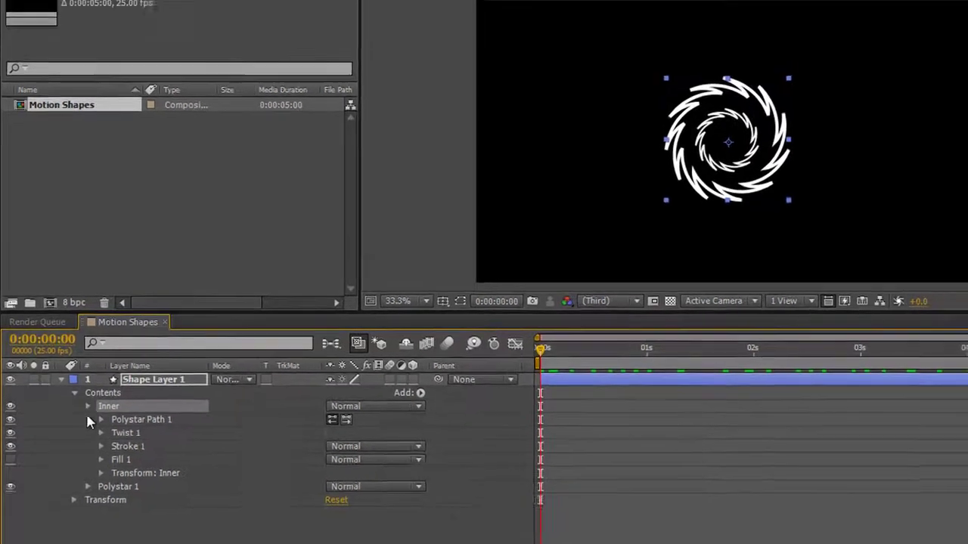
pyautogui.click(87, 405)
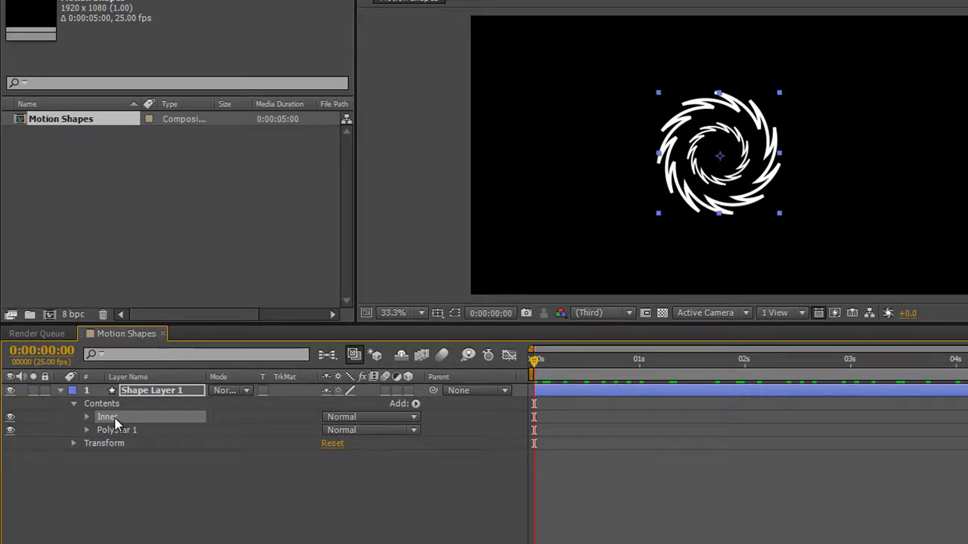
pyautogui.hotkey('ctrl', 'd')
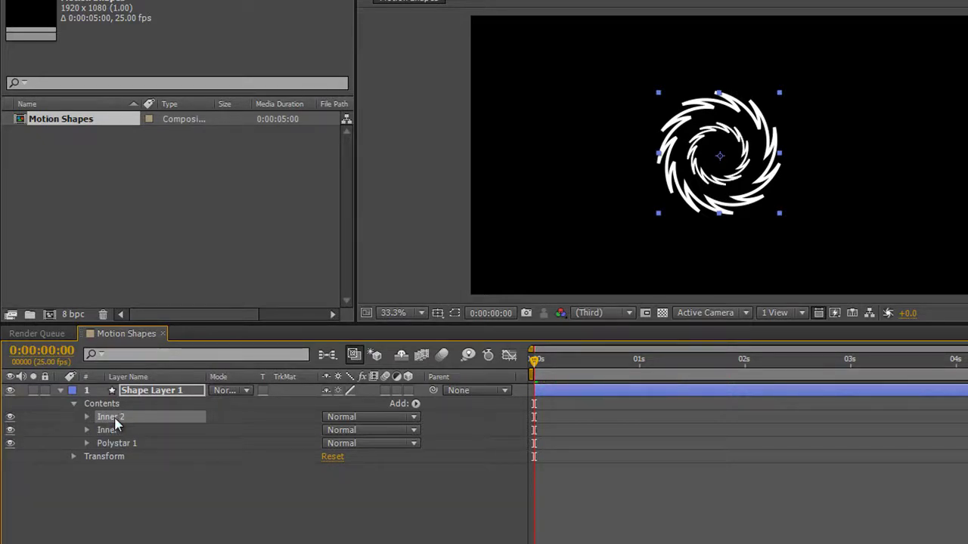
pyautogui.press('Return')
pyautogui.write('O')
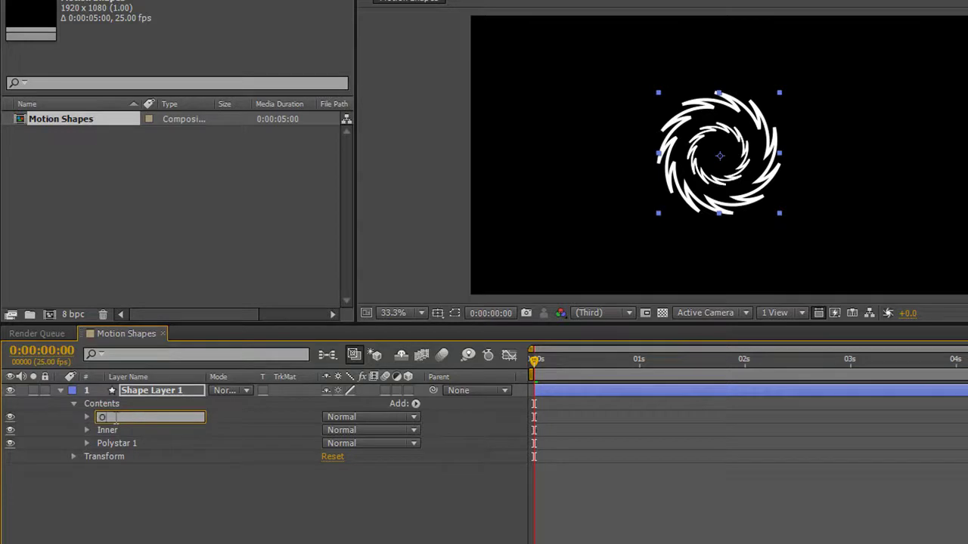
pyautogui.write('uter')
pyautogui.press('Return')
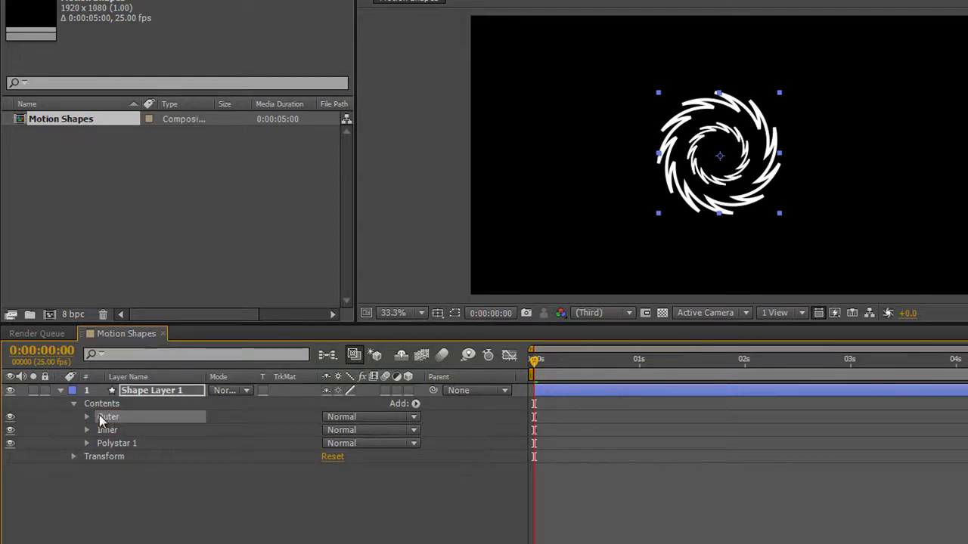
# Scale the Outer group to 189%, preview the animation and return the current time to 0:00:00:00
pyautogui.click(87, 417)
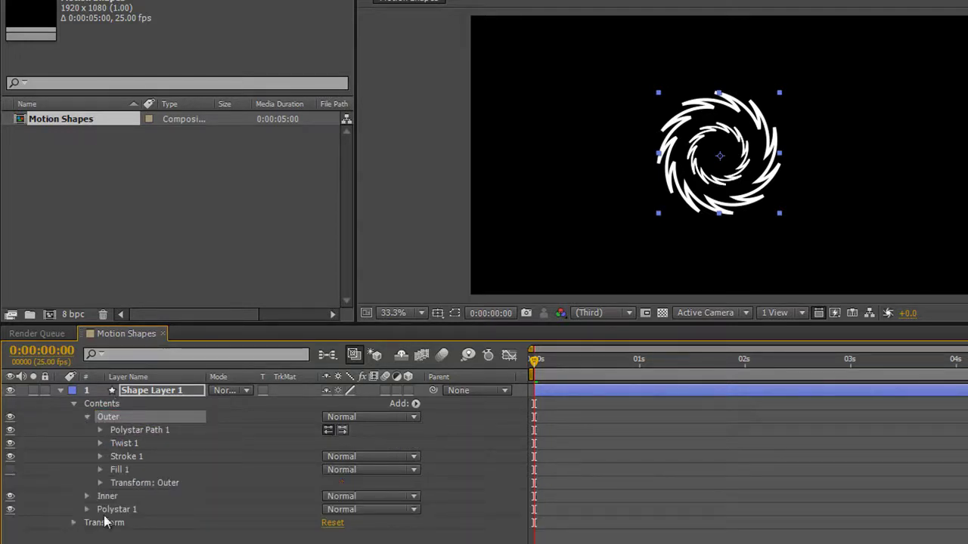
pyautogui.click(99, 483)
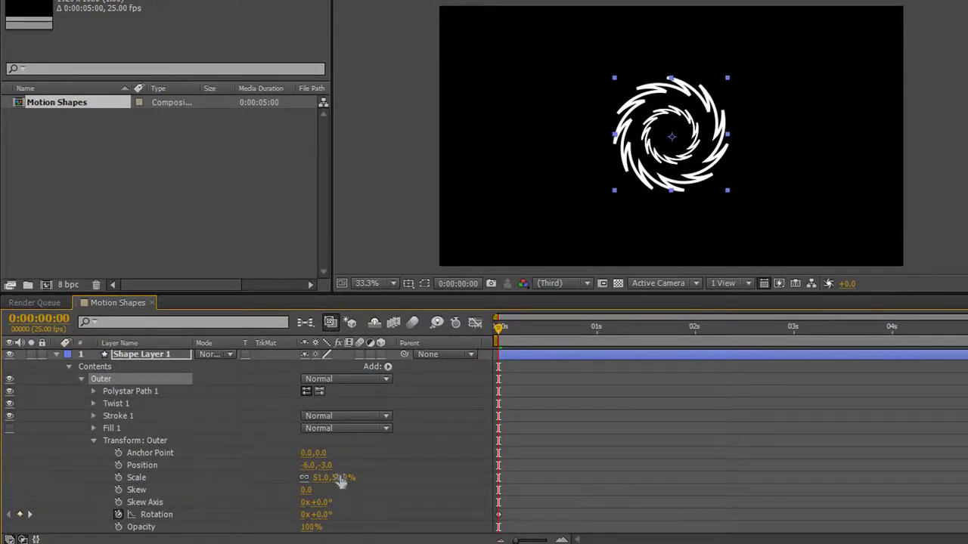
pyautogui.moveTo(340, 482); pyautogui.dragTo(446, 480)
pyautogui.click(444, 473)
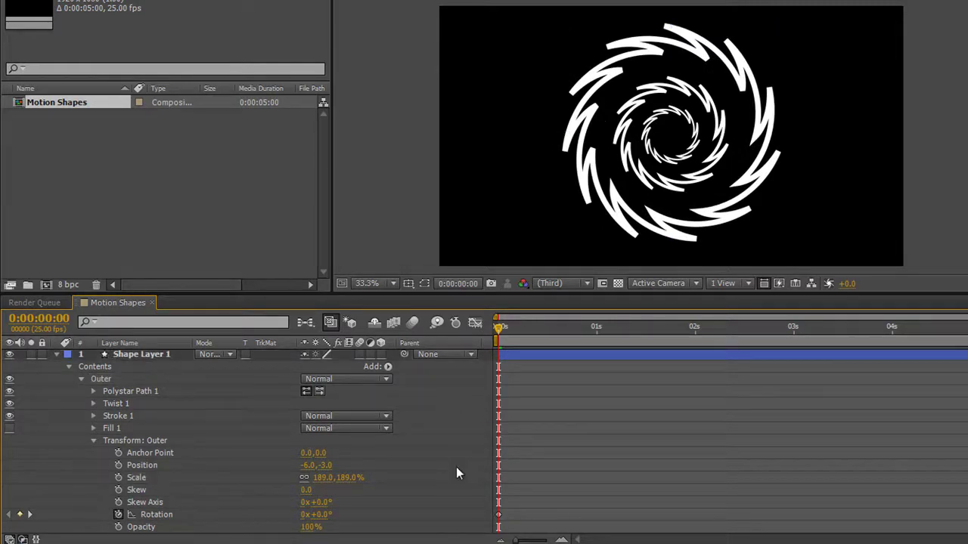
pyautogui.press('space')
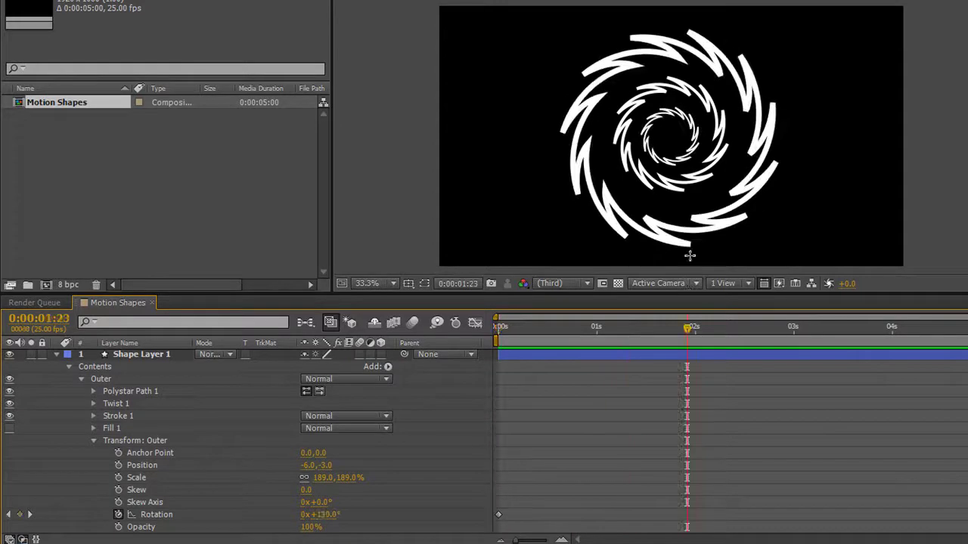
pyautogui.moveTo(690, 327); pyautogui.dragTo(498, 333)
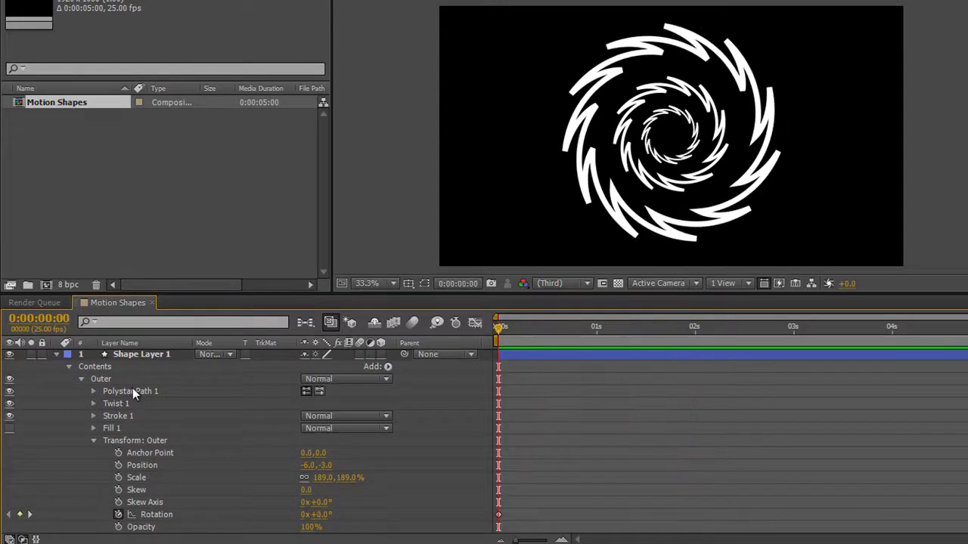
# Rename Shape Layer 1 as Twirl and scale the whole layer down to about 42%
pyautogui.click(56, 354)
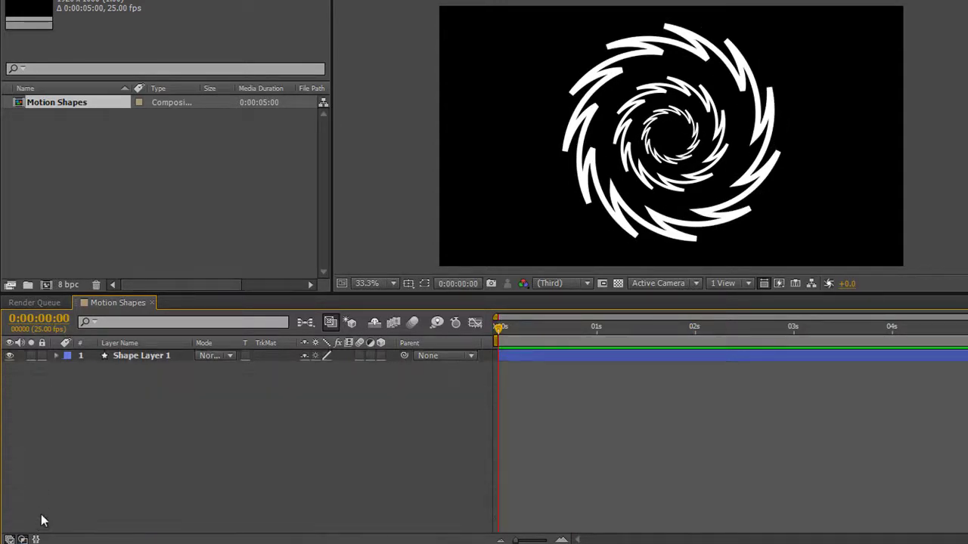
pyautogui.click(138, 355)
pyautogui.press('Return')
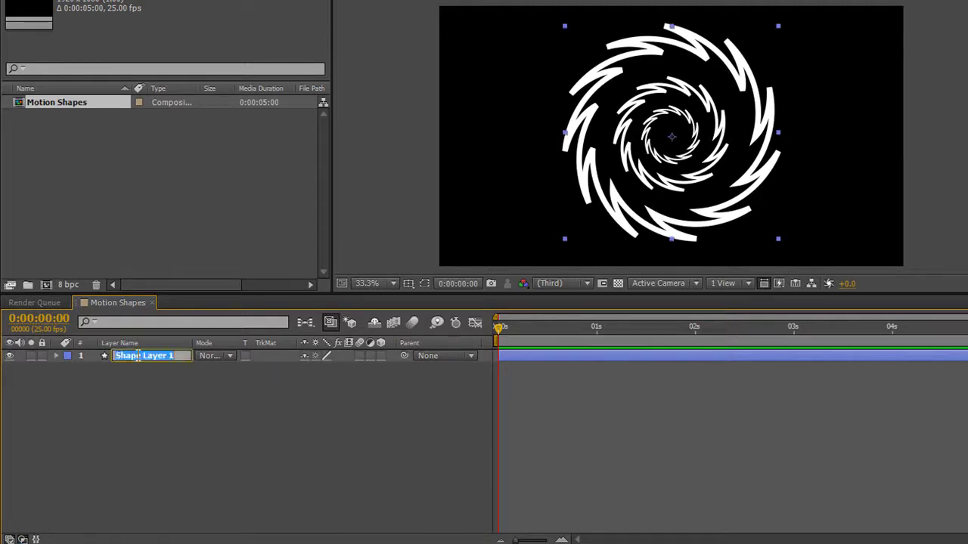
pyautogui.write('Twirl')
pyautogui.press('Return')
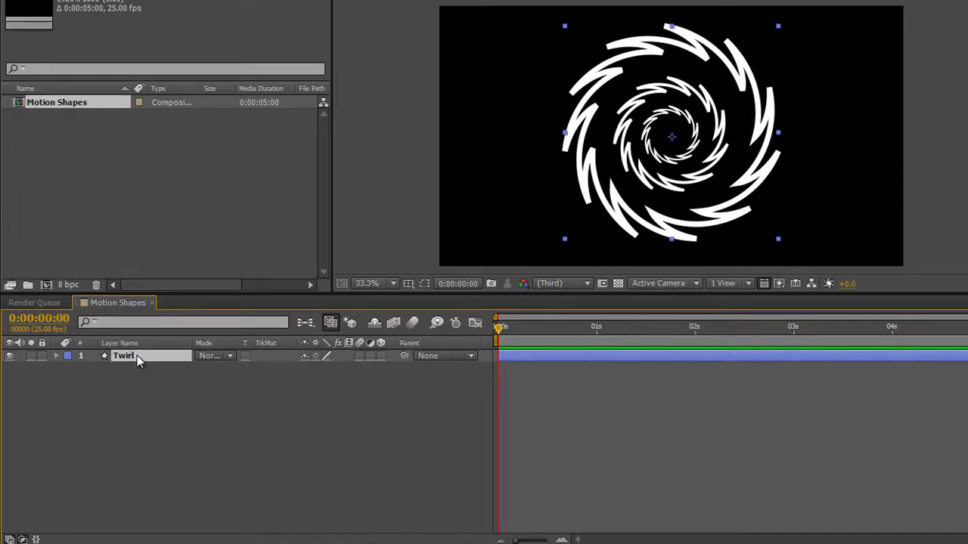
pyautogui.press('s')
pyautogui.moveTo(344, 369); pyautogui.dragTo(304, 369)
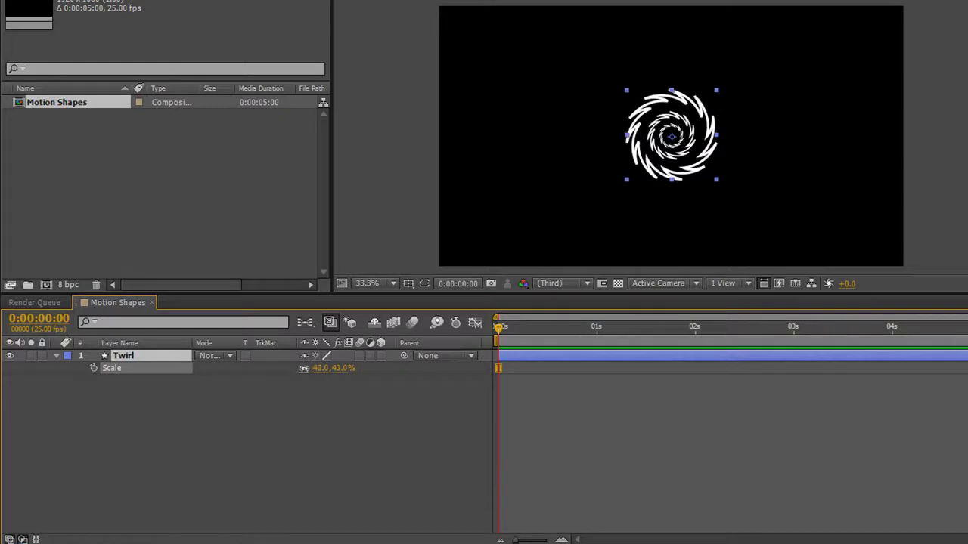
# Set the Twirl layer's opacity to 25% and collapse its properties
pyautogui.click(156, 357)
pyautogui.press('t')
pyautogui.moveTo(307, 373); pyautogui.dragTo(264, 377)
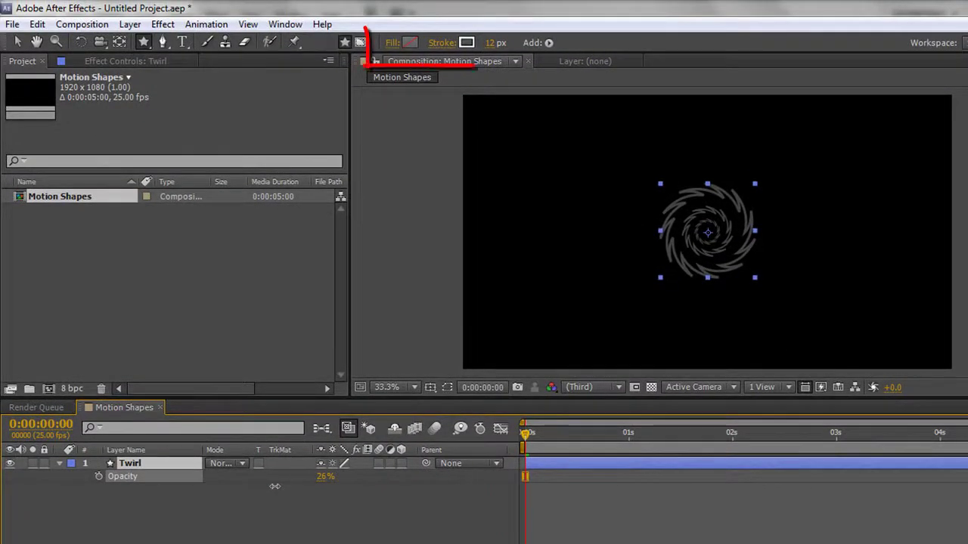
pyautogui.moveTo(274, 486); pyautogui.dragTo(273, 484)
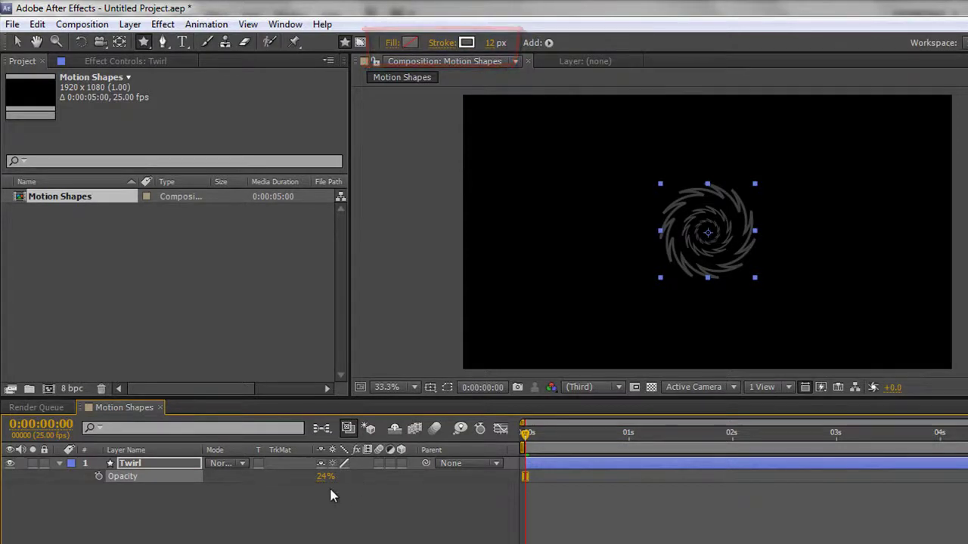
pyautogui.moveTo(323, 486); pyautogui.dragTo(325, 479)
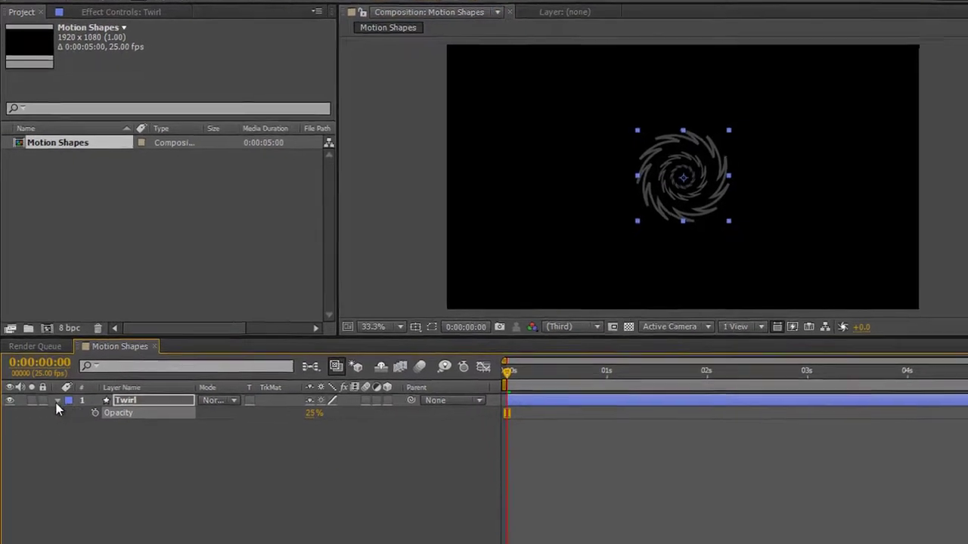
pyautogui.click(59, 463)
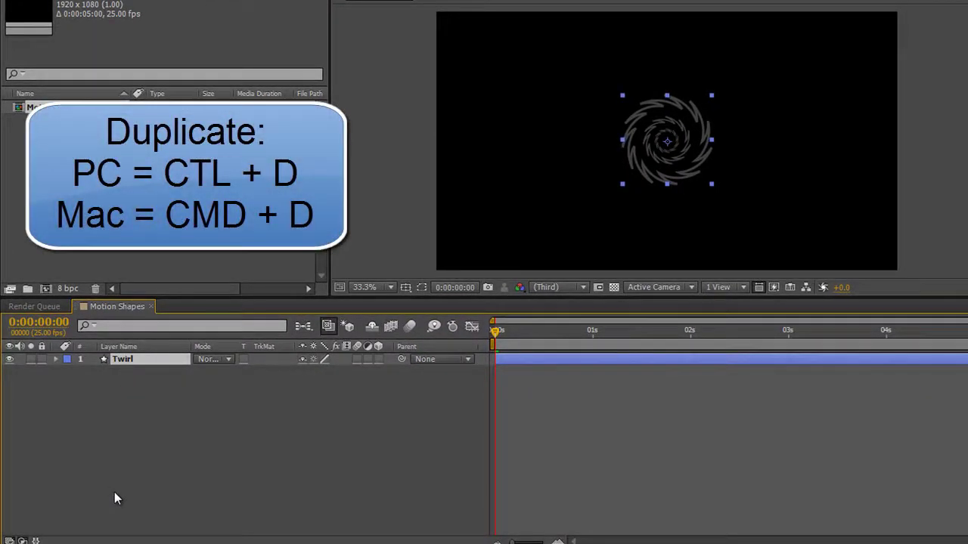
# Duplicate the Twirl layer eight times
pyautogui.hotkey('ctrl', 'd')
pyautogui.hotkey('ctrl', 'd')
pyautogui.hotkey('ctrl', 'd')
pyautogui.hotkey('ctrl', 'd')
pyautogui.hotkey('ctrl', 'd')
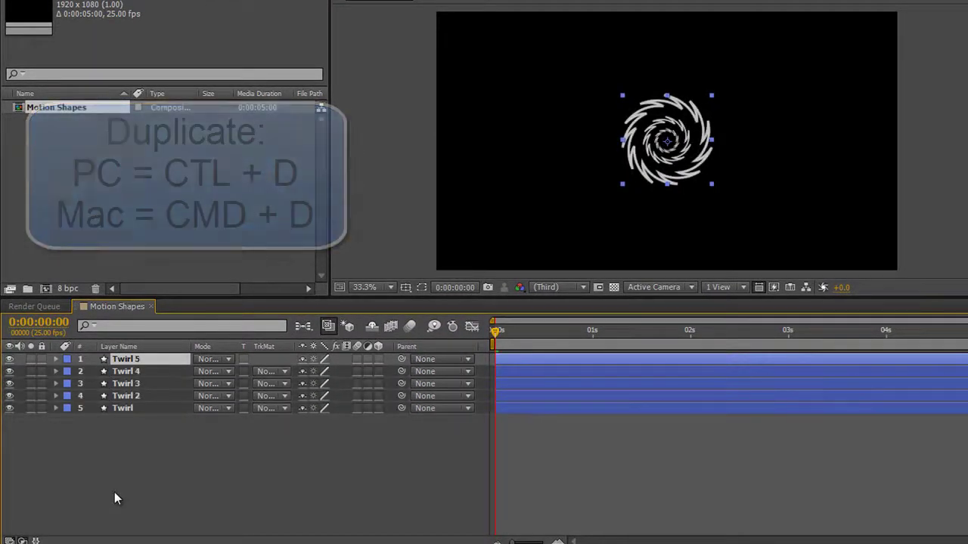
pyautogui.hotkey('ctrl', 'd')
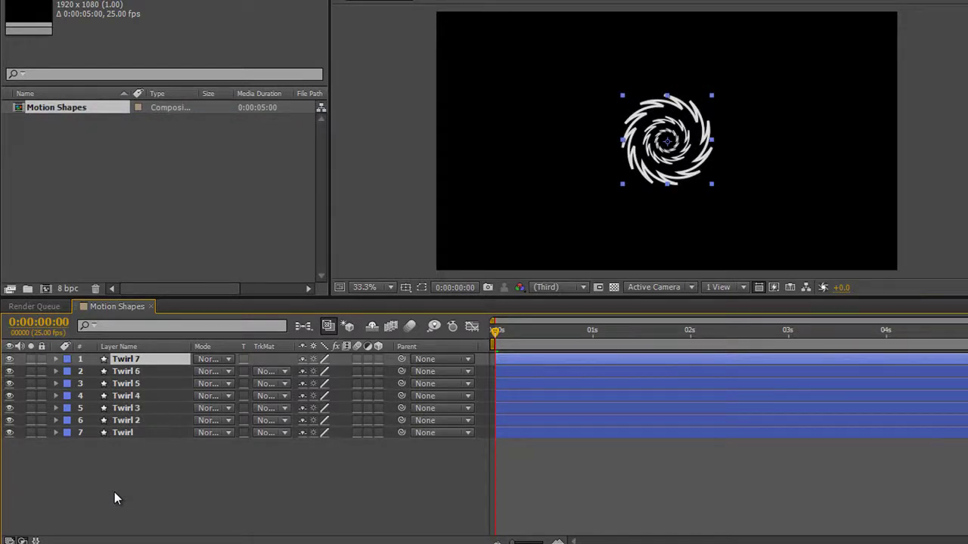
pyautogui.hotkey('ctrl', 'd')
pyautogui.hotkey('ctrl', 'd')
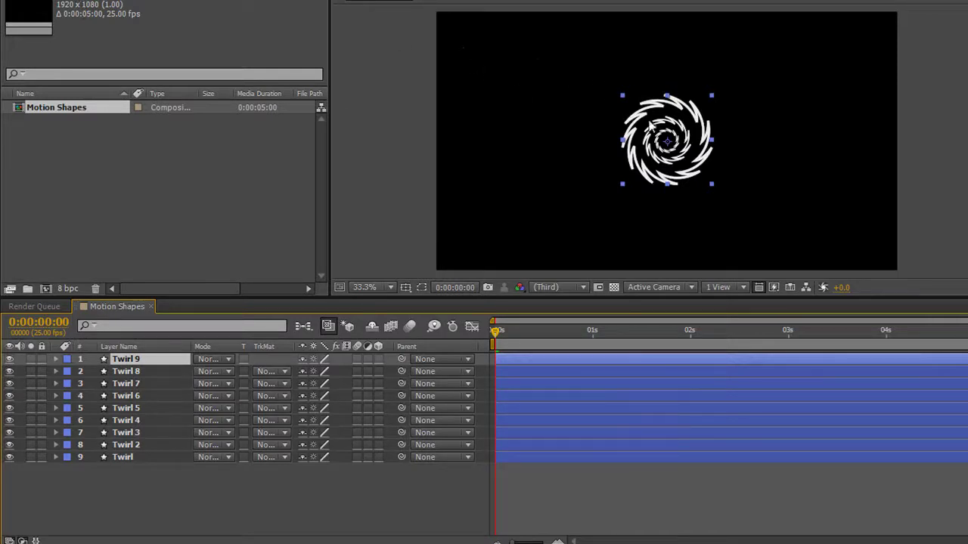
# Place Twirl 9 in the frame's upper-left corner and scale Twirl 8 down to about half size beside it
pyautogui.moveTo(655, 140); pyautogui.dragTo(467, 21)
pyautogui.moveTo(643, 132); pyautogui.dragTo(554, 69)
pyautogui.moveTo(597, 24); pyautogui.dragTo(582, 38)
pyautogui.moveTo(570, 75); pyautogui.dragTo(540, 65)
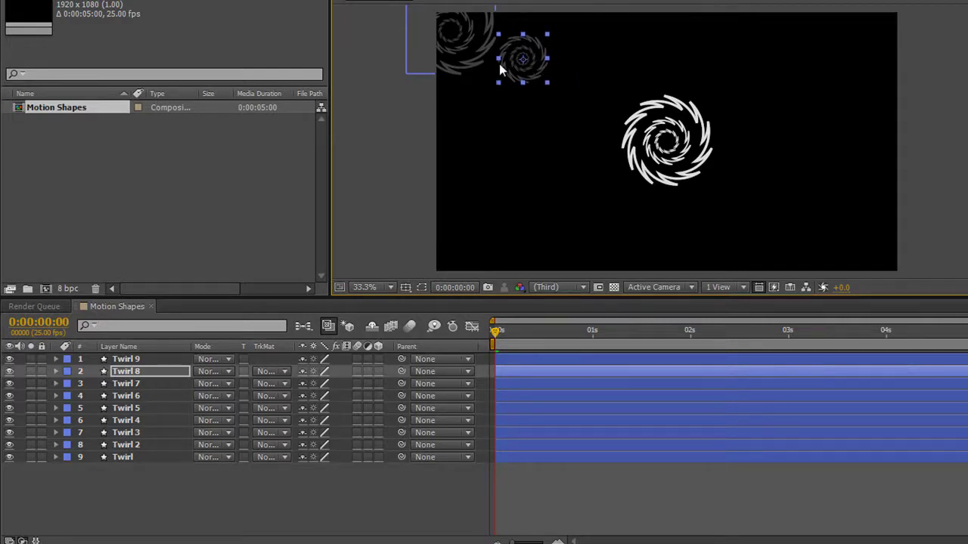
# Spread further Twirl copies along the frame's top, left and bottom edges and lower-right corner, shrinking the one in the lower-left corner
pyautogui.moveTo(669, 143); pyautogui.dragTo(641, 58)
pyautogui.moveTo(677, 108); pyautogui.dragTo(450, 262)
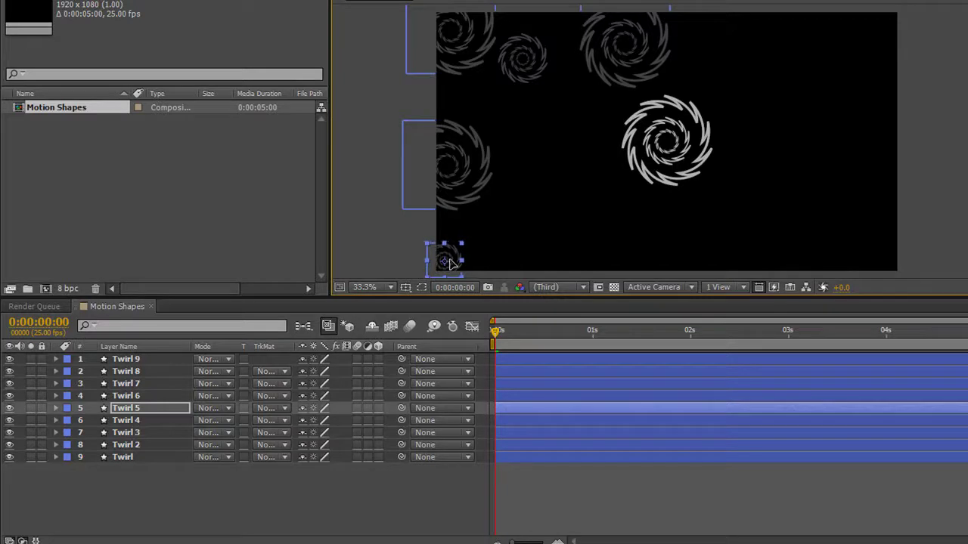
pyautogui.moveTo(669, 148); pyautogui.dragTo(640, 269)
pyautogui.moveTo(685, 174); pyautogui.dragTo(908, 270)
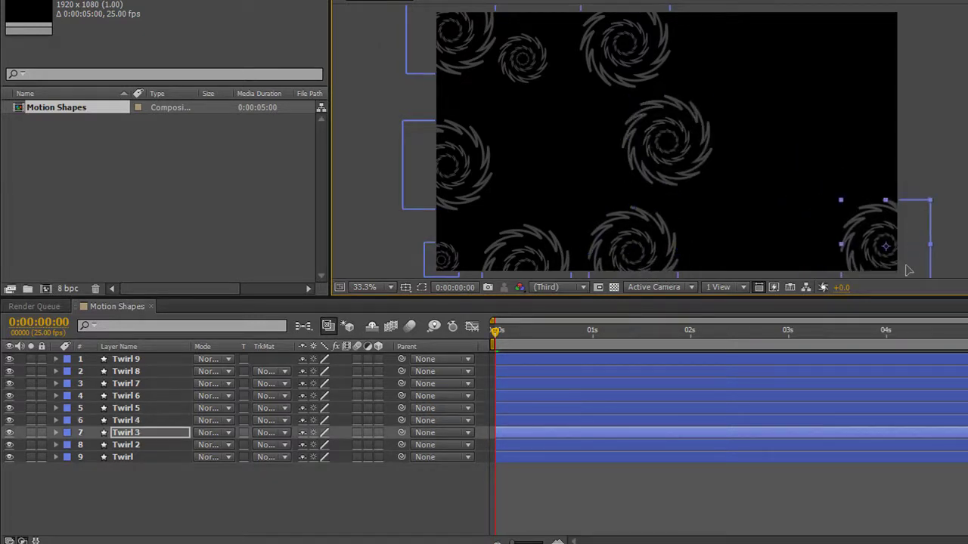
# Move the remaining central twirl to the upper-right corner and place a half-size duplicate, Twirl 10, just below the corner
pyautogui.moveTo(700, 158); pyautogui.dragTo(803, 95)
pyautogui.hotkey('ctrl', 'Down')
pyautogui.hotkey('ctrl', 'd')
pyautogui.moveTo(834, 47); pyautogui.dragTo(881, 129)
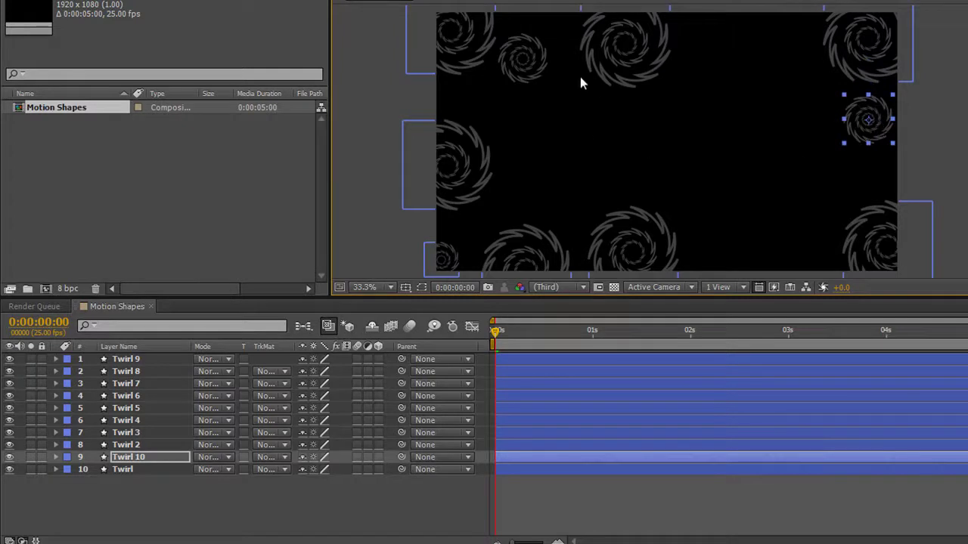
# Shift Twirl 3 along the frame's bottom edge towards the lower-right corner and preview the animation
pyautogui.click(528, 67)
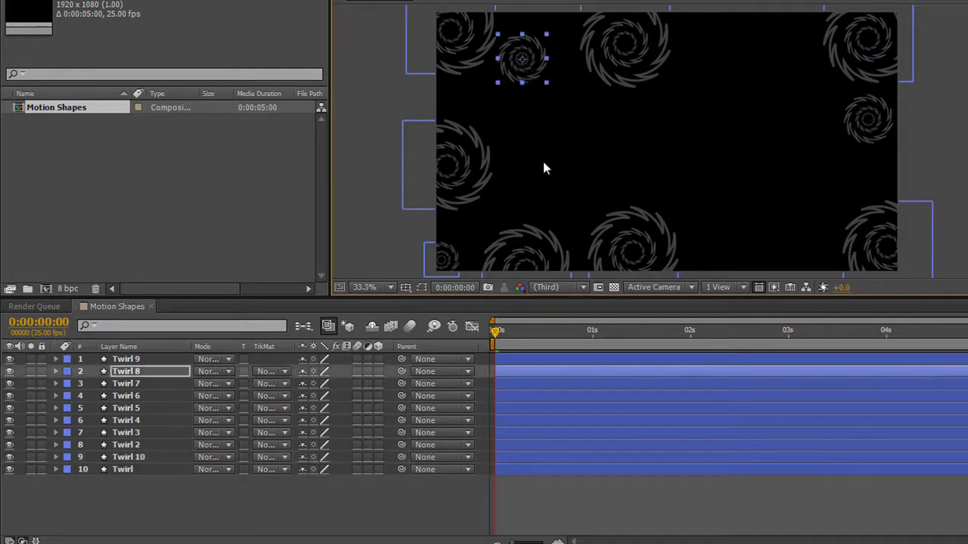
pyautogui.moveTo(650, 249); pyautogui.dragTo(773, 264)
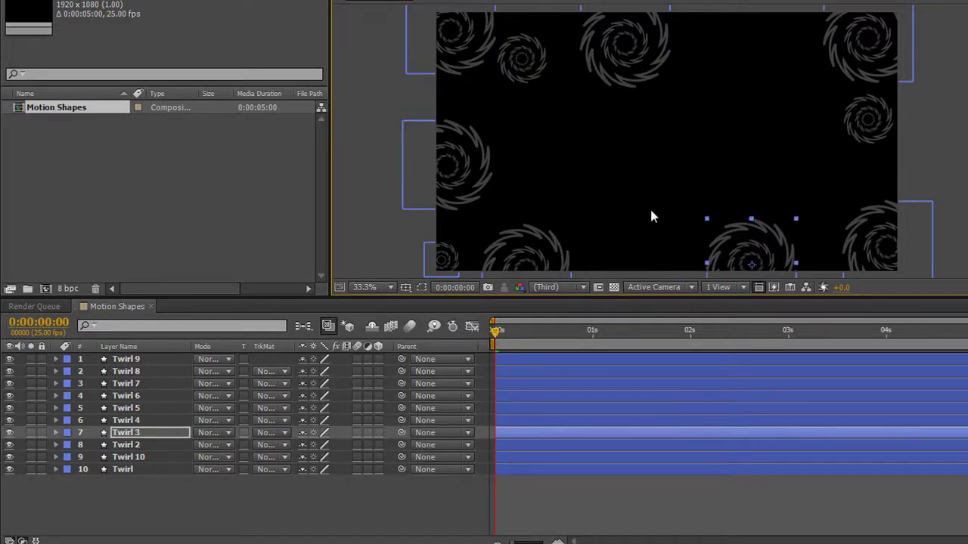
pyautogui.press('KP_0')
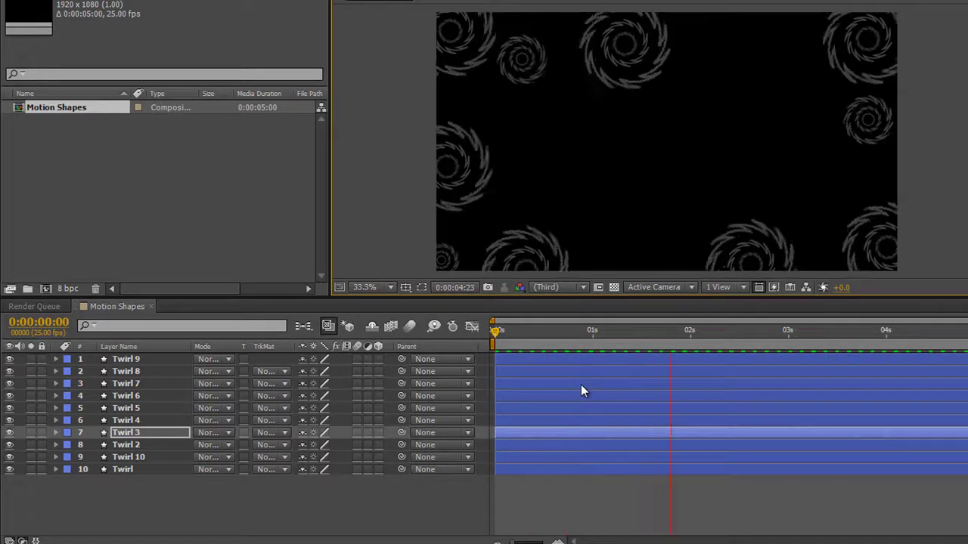
pyautogui.press('space')
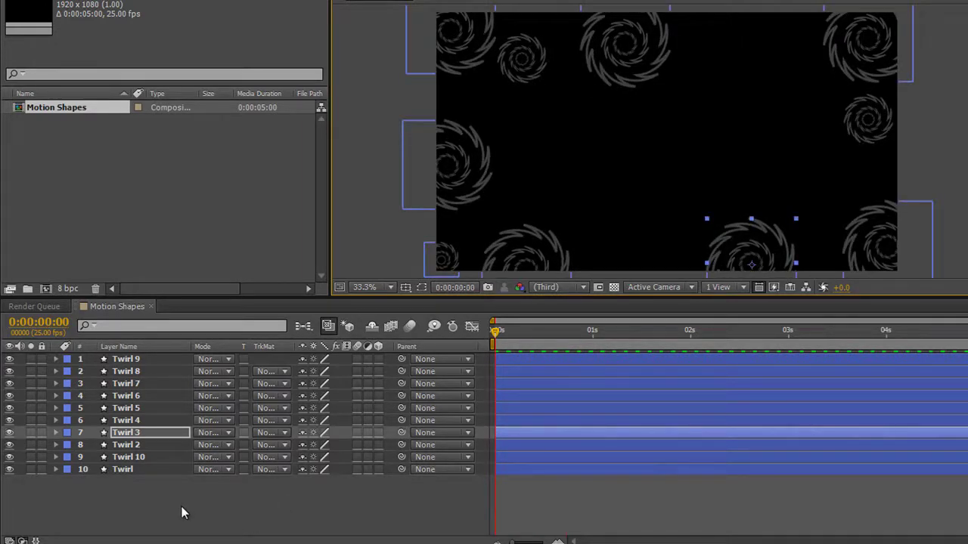
# Set the opacity of all the Twirl layers to 12%, collapse their properties and deselect them
pyautogui.hotkey('ctrl', 'a')
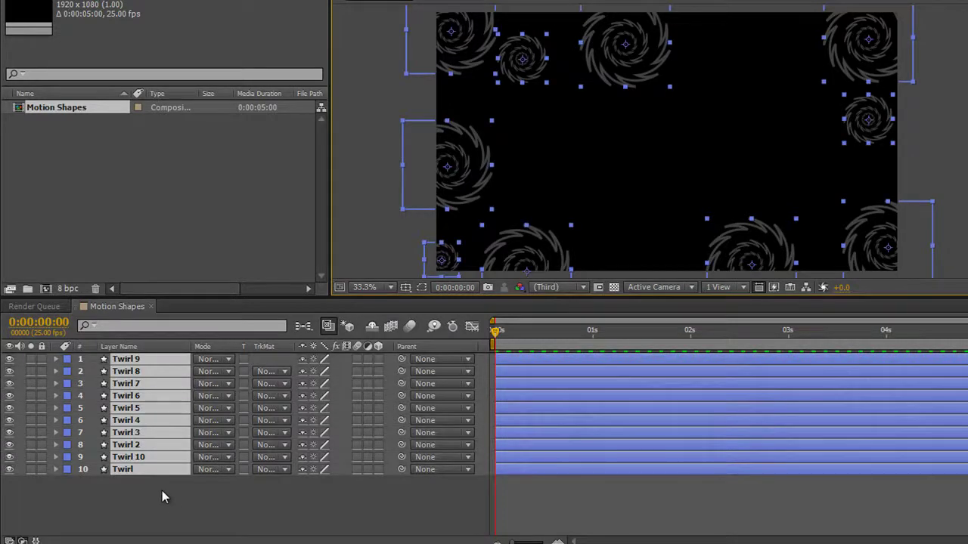
pyautogui.press('t')
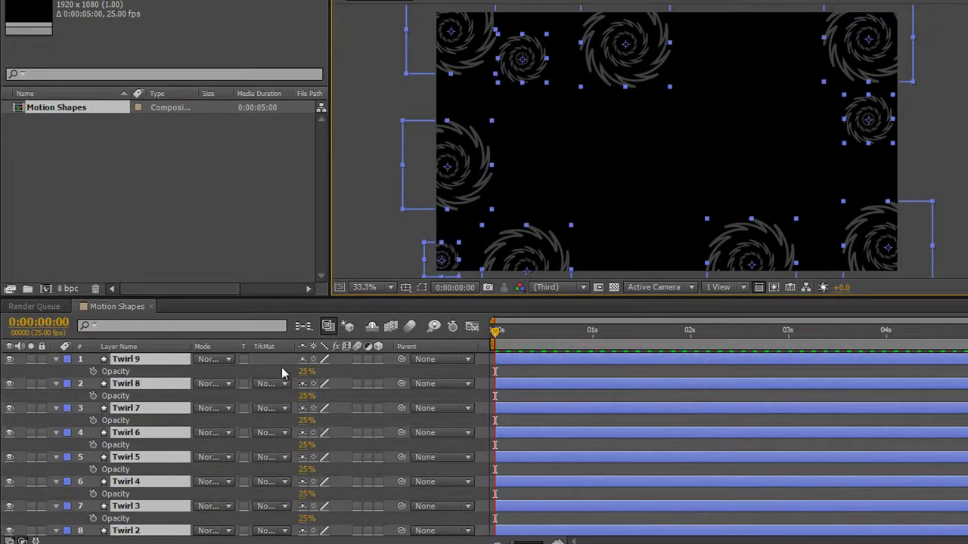
pyautogui.moveTo(304, 371); pyautogui.dragTo(289, 369)
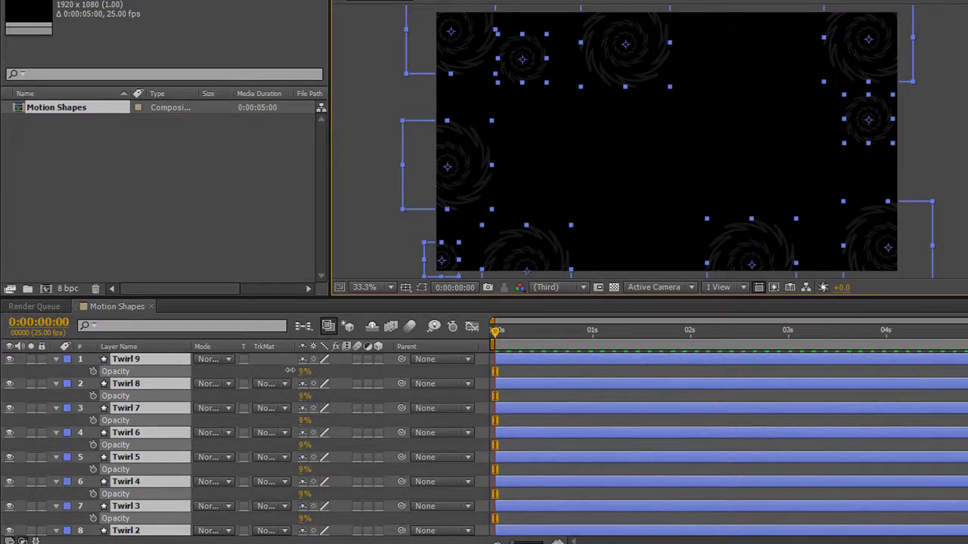
pyautogui.moveTo(291, 371); pyautogui.dragTo(294, 371)
pyautogui.press('u')
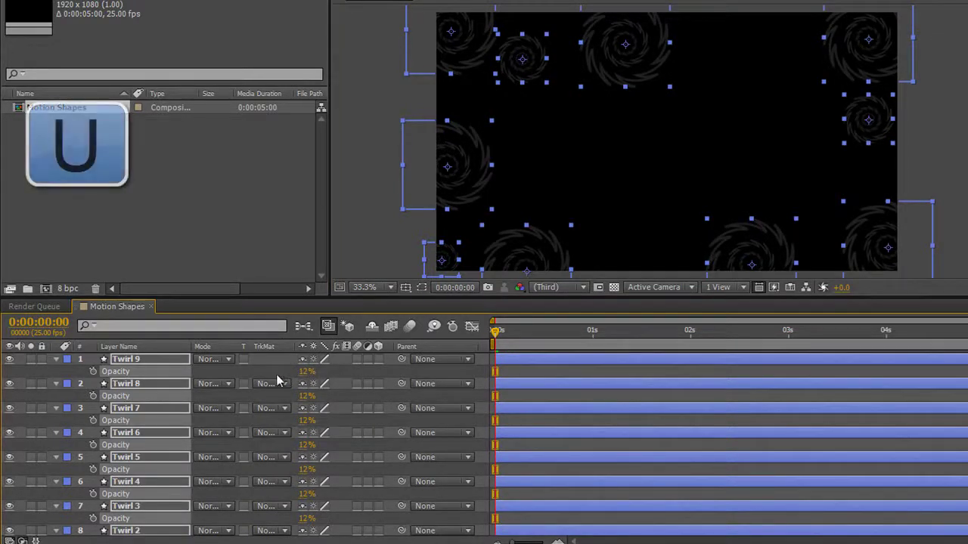
pyautogui.press('u')
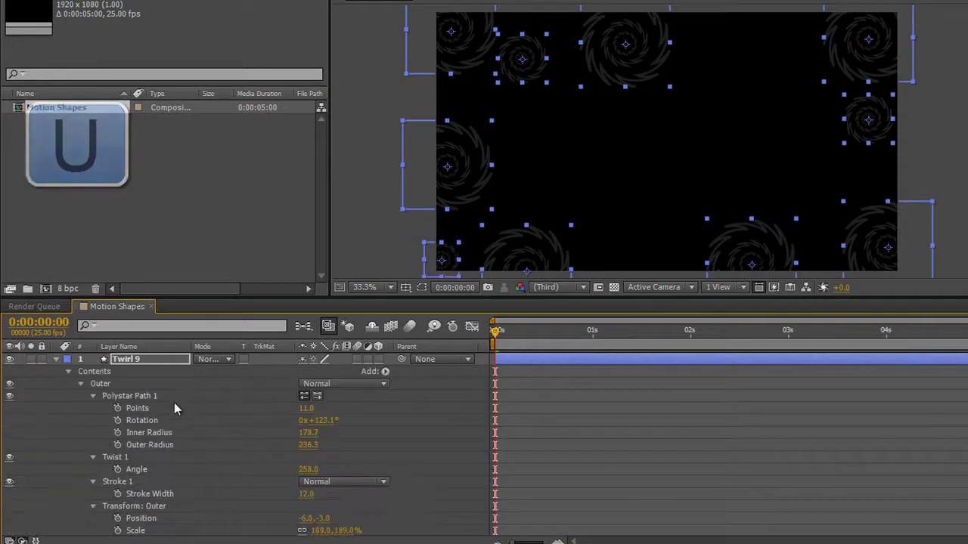
pyautogui.press('u')
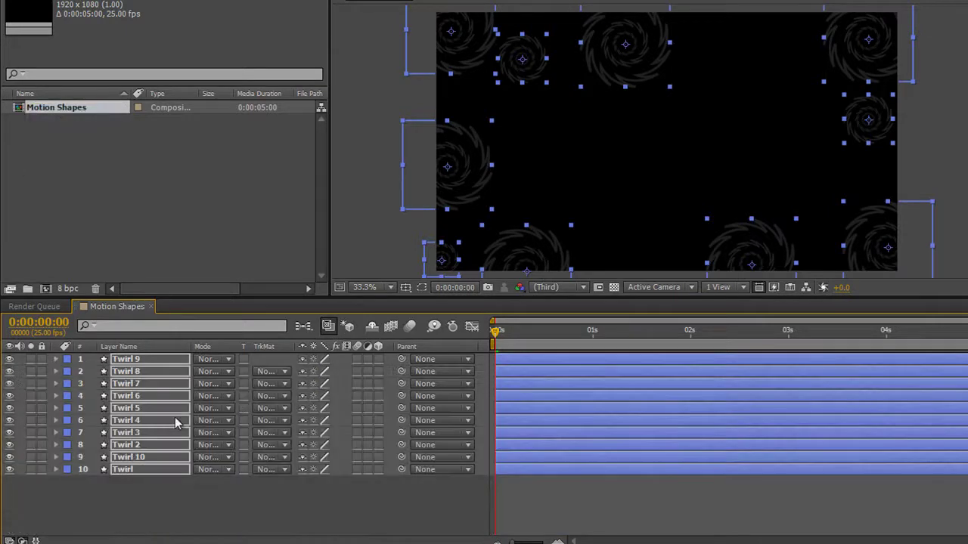
pyautogui.click(135, 495)
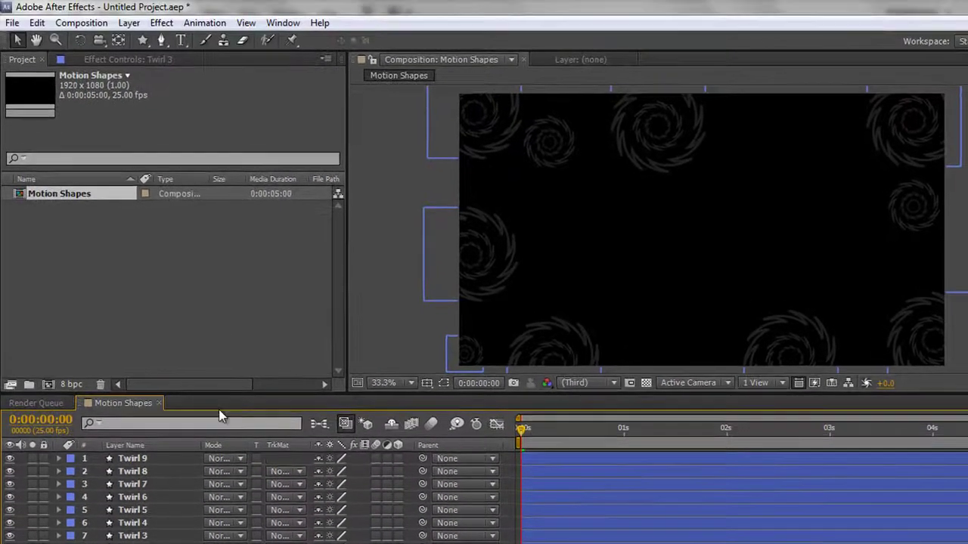
# Draw a nearly horizontal two-point line across the middle of the frame with the Pen tool, as a new shape layer
pyautogui.click(160, 39)
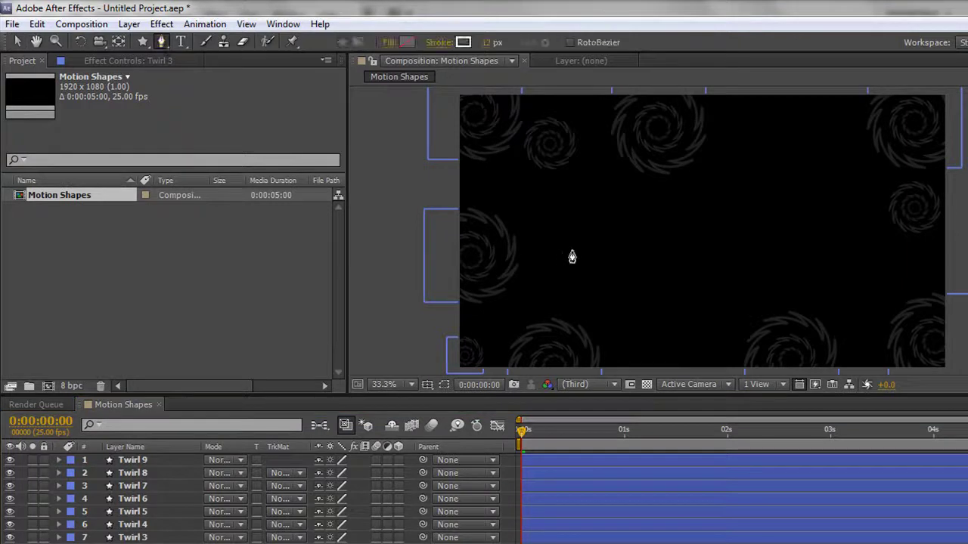
pyautogui.click(580, 237)
pyautogui.click(808, 242)
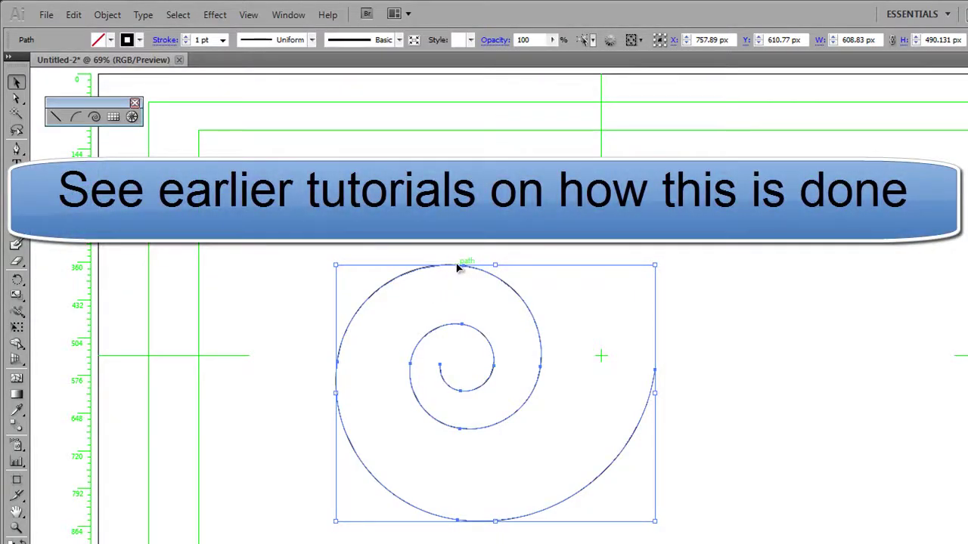
# Copy the spiral path in Illustrator and paste it into the Path property of Shape Layer 1 in After Effects
pyautogui.click(74, 15)
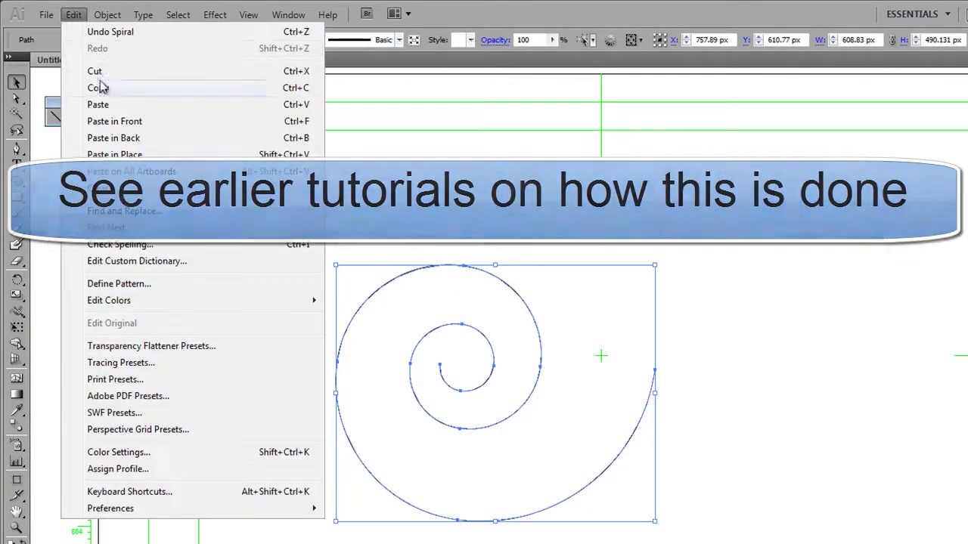
pyautogui.click(98, 89)
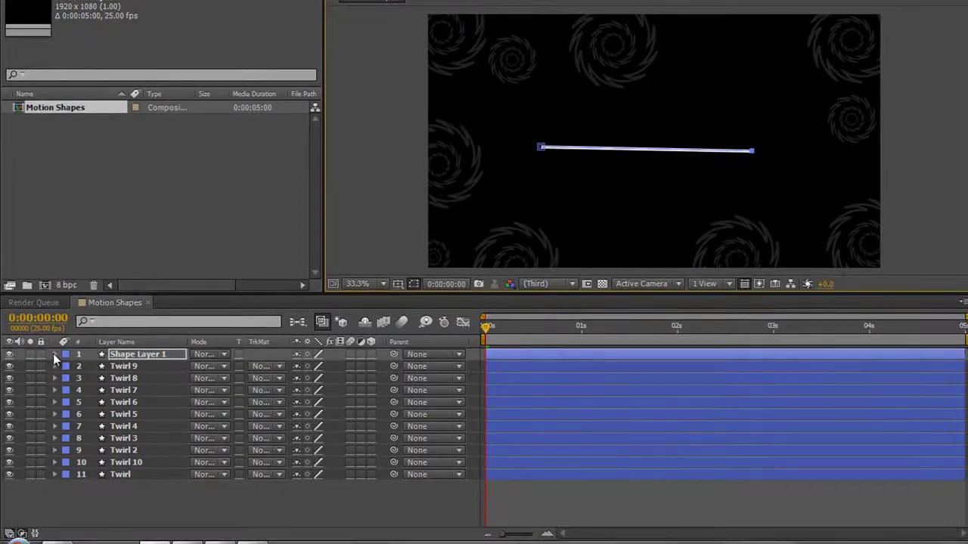
pyautogui.click(54, 354)
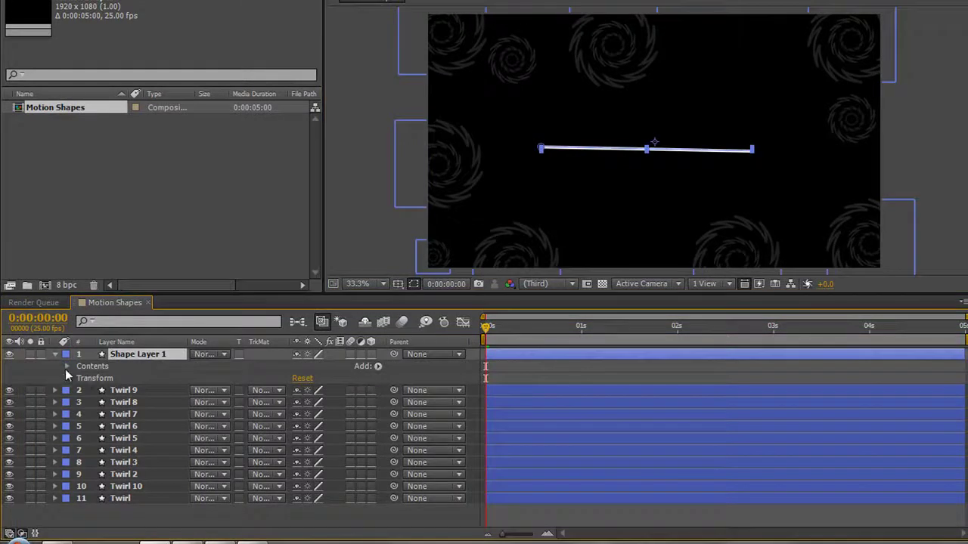
pyautogui.click(66, 367)
pyautogui.click(79, 378)
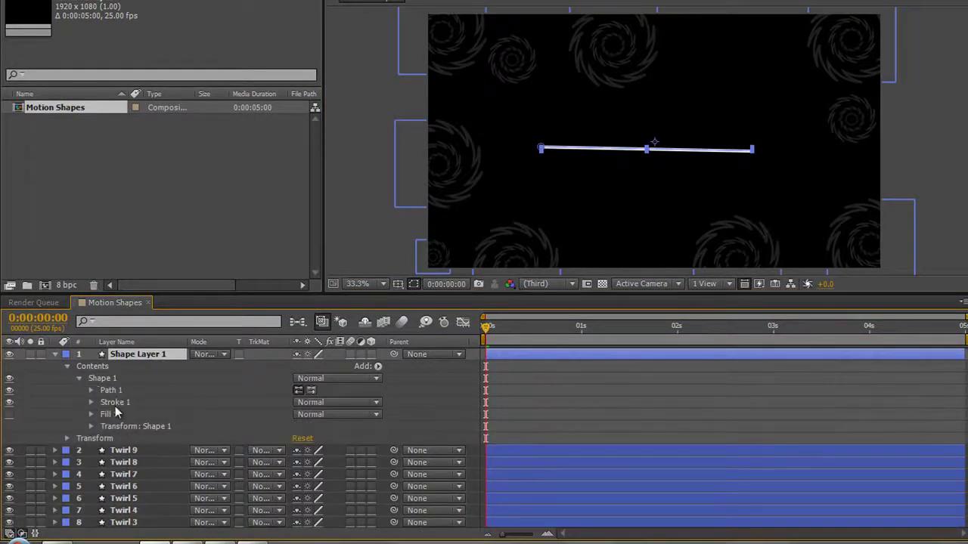
pyautogui.click(91, 391)
pyautogui.click(119, 402)
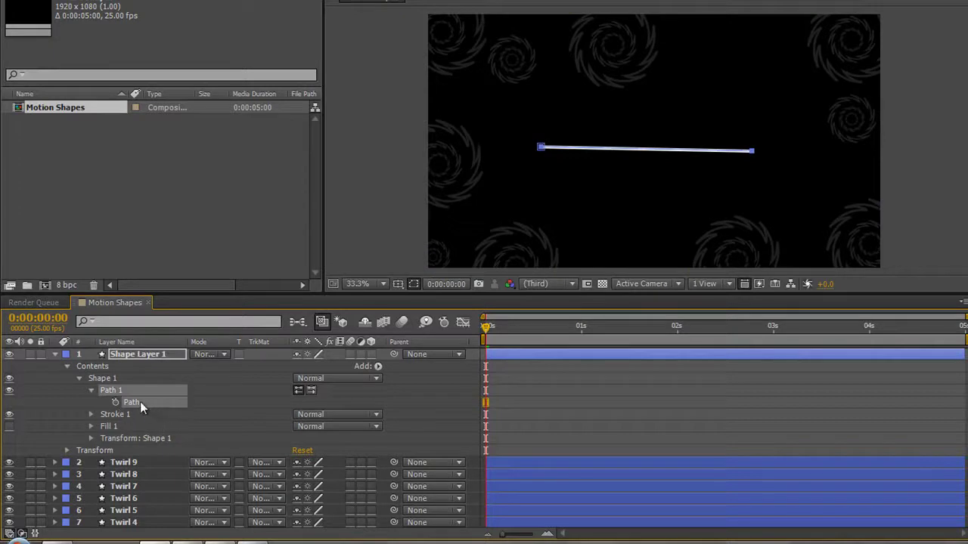
pyautogui.hotkey('ctrl', 'v')
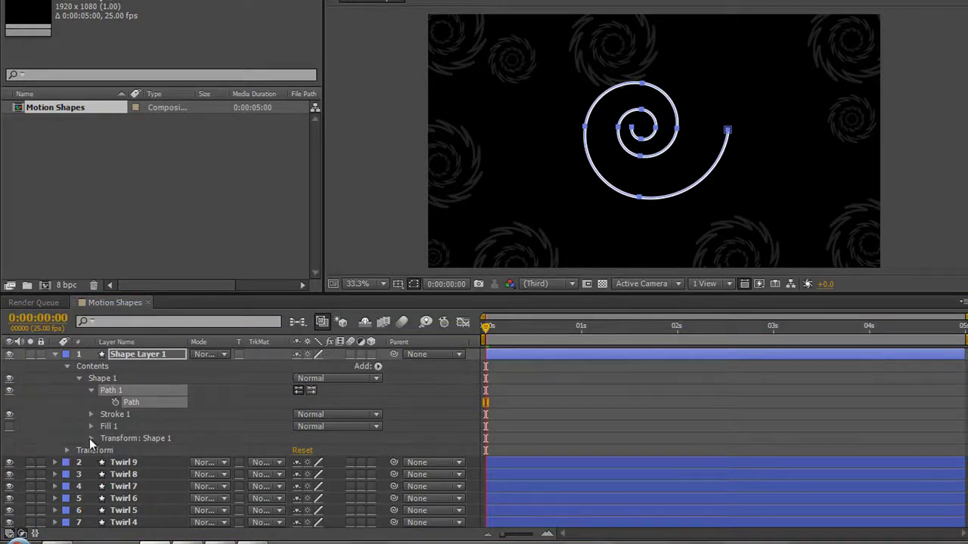
# Try rotating Shape 1 and move its anchor point to the spiral's centre with the Pan Behind tool
pyautogui.click(90, 438)
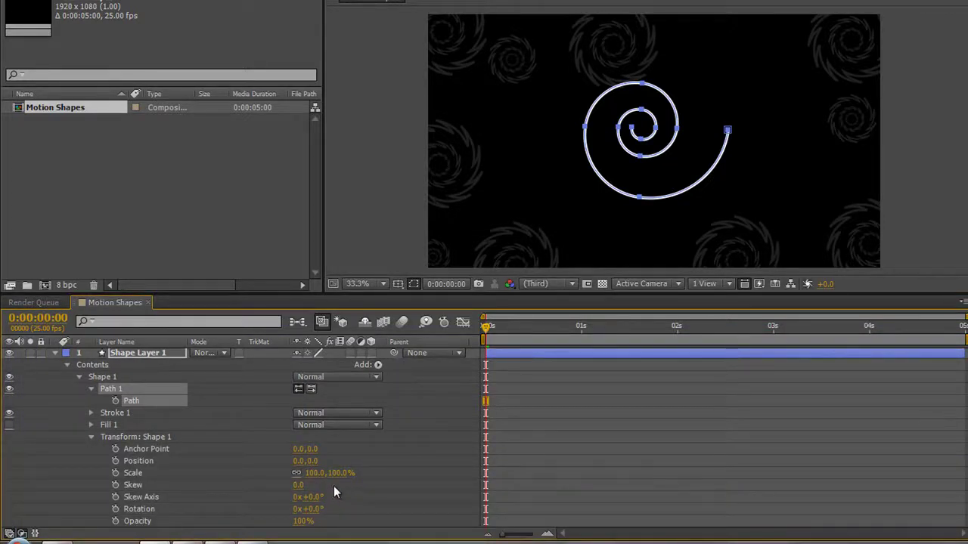
pyautogui.moveTo(313, 515); pyautogui.dragTo(298, 496)
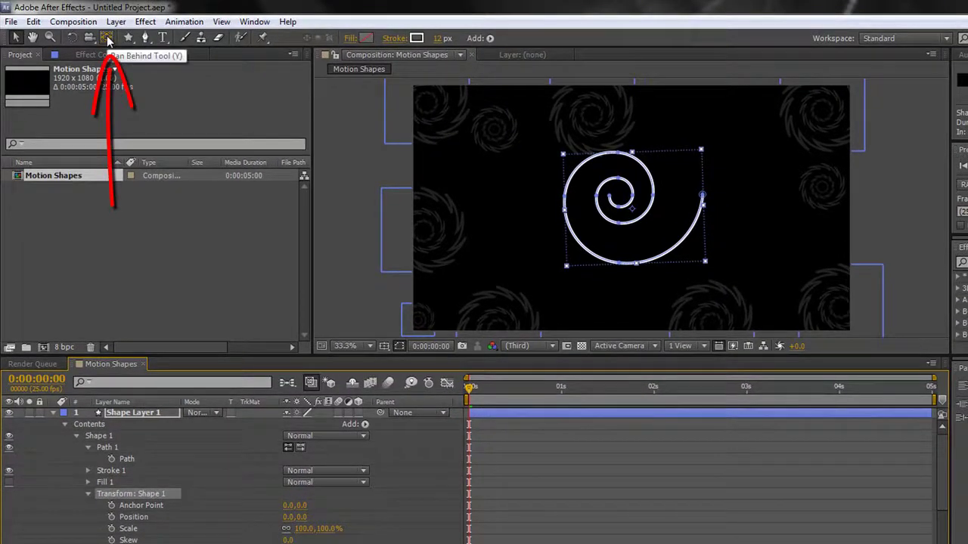
pyautogui.click(107, 39)
pyautogui.moveTo(641, 224); pyautogui.dragTo(623, 198)
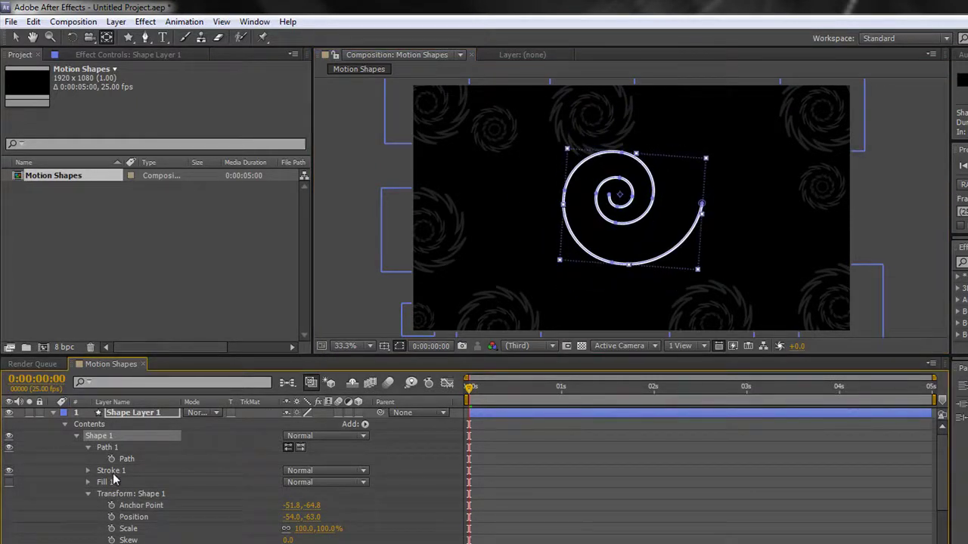
# Add a Trim Paths operator to Shape 1 of the spiral layer
pyautogui.click(365, 426)
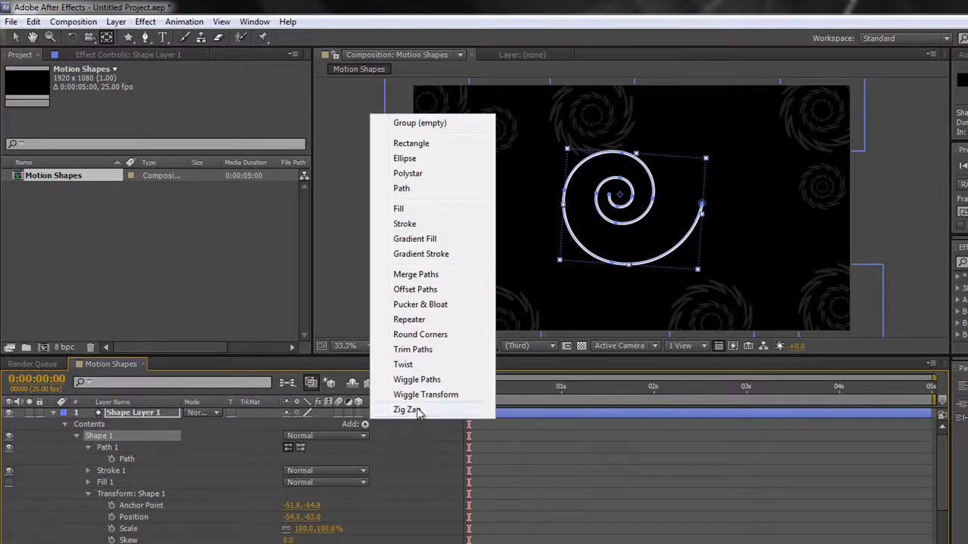
pyautogui.click(409, 349)
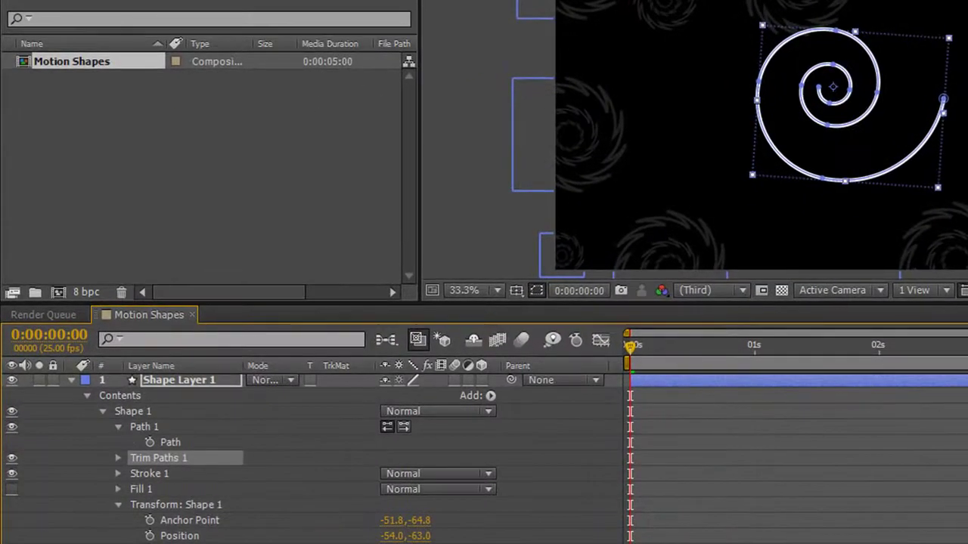
# Keyframe the Trim Paths Start of the spiral from 100% at 0:00:00:00 to 0% at 0:00:04:24 and preview it
pyautogui.click(119, 457)
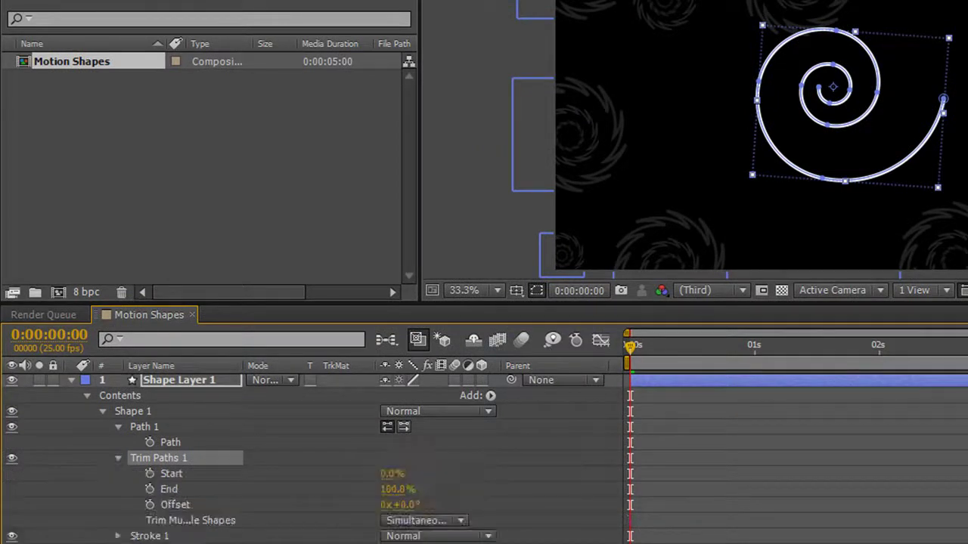
pyautogui.click(150, 473)
pyautogui.moveTo(395, 475); pyautogui.dragTo(650, 478)
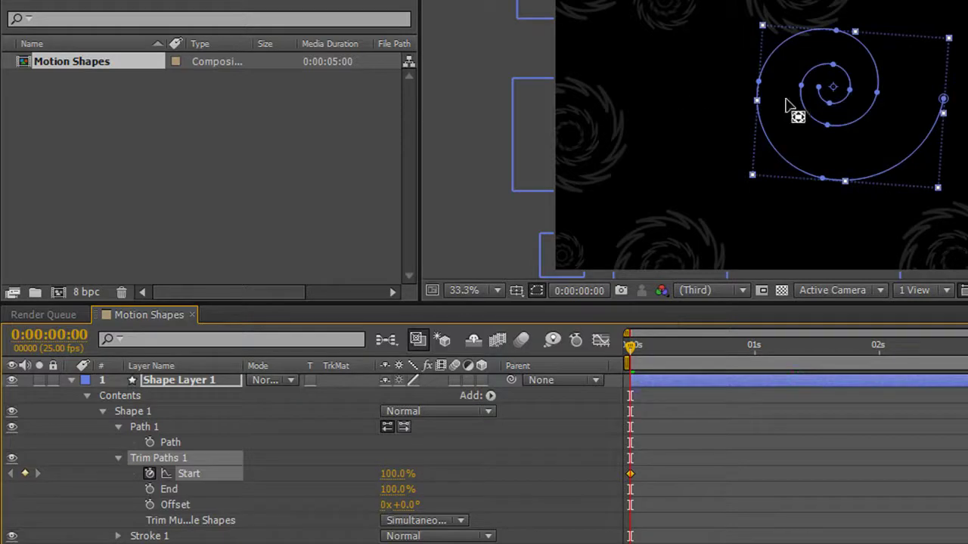
pyautogui.moveTo(633, 354); pyautogui.dragTo(964, 354)
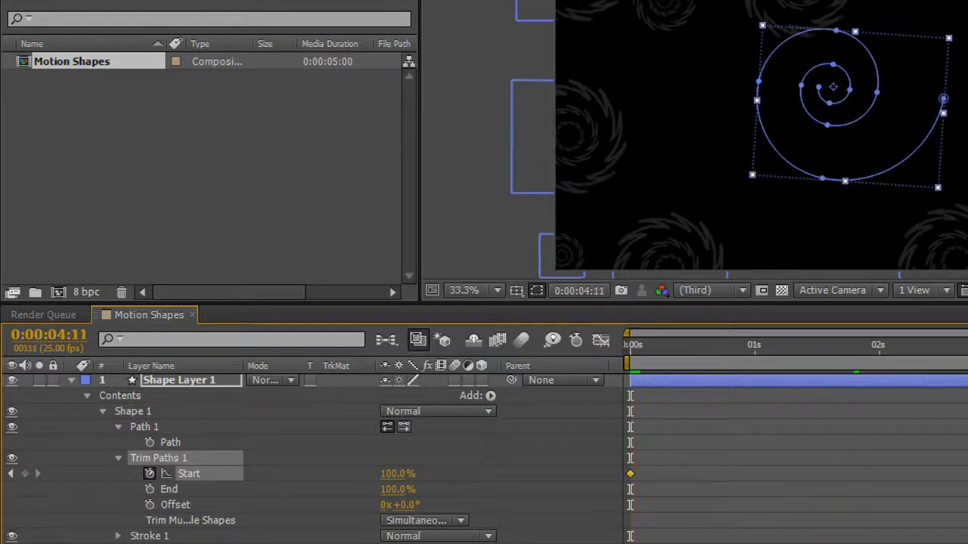
pyautogui.moveTo(393, 474); pyautogui.dragTo(67, 511)
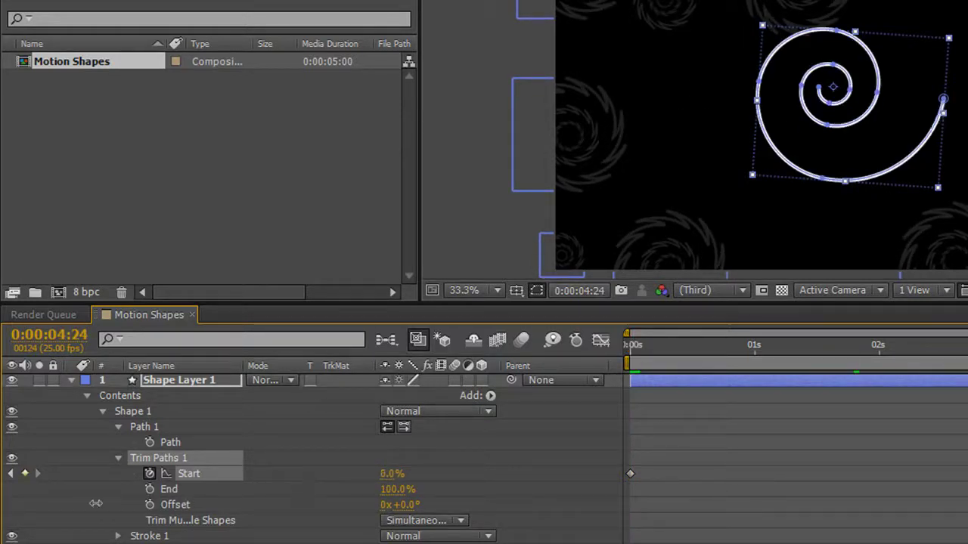
pyautogui.press('space')
pyautogui.press('space')
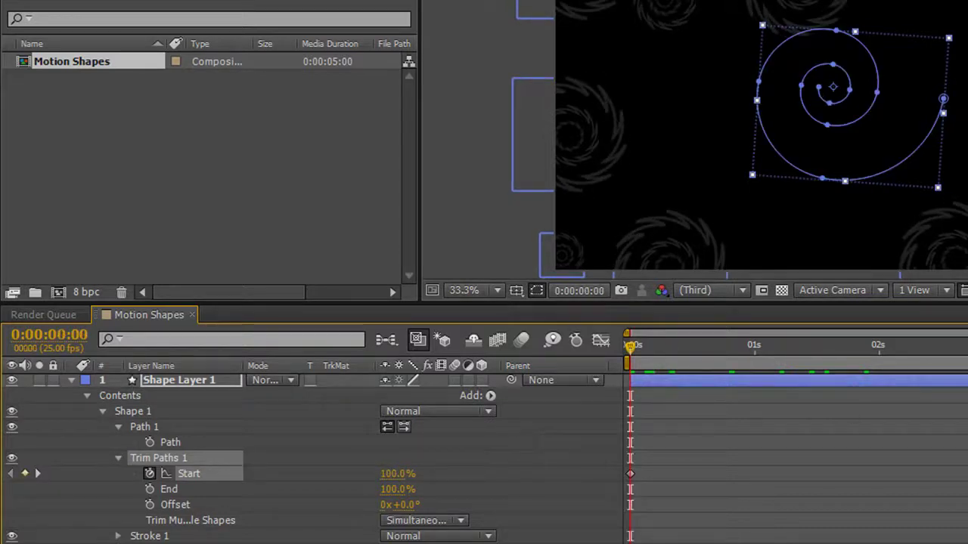
# Keyframe the Rotation of Shape 1 from the first frame to one full revolution at 0:00:04:24 and preview the spiral
pyautogui.click(118, 458)
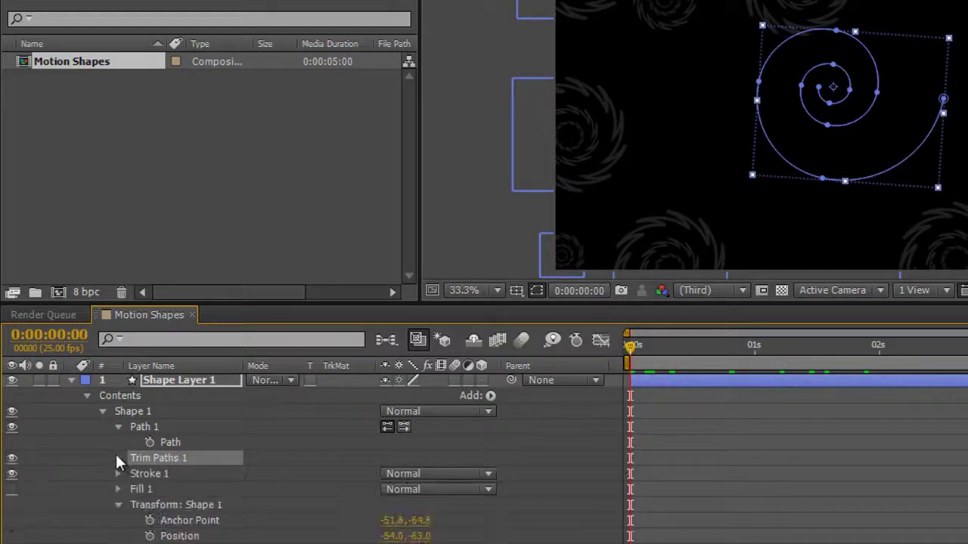
pyautogui.click(185, 505)
pyautogui.scroll(-3, 173, 499)
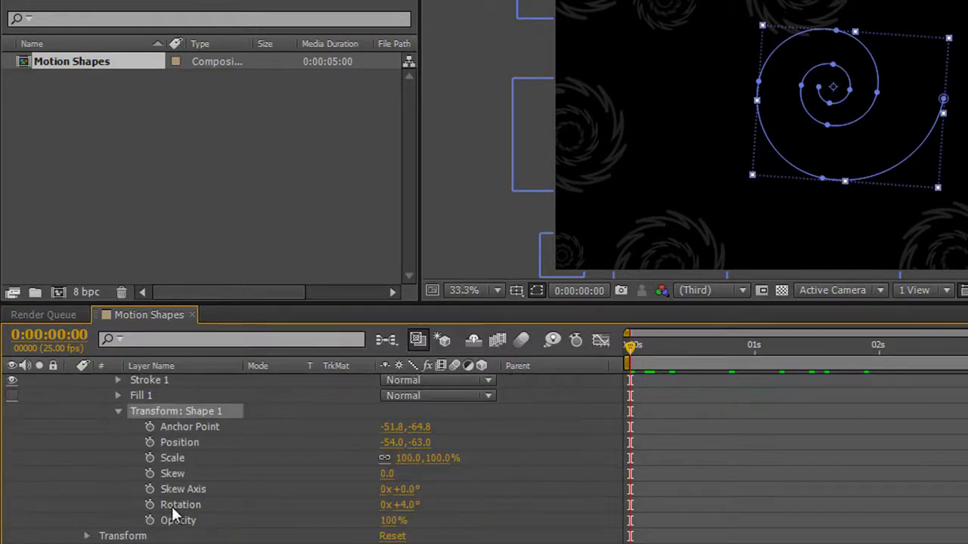
pyautogui.click(149, 505)
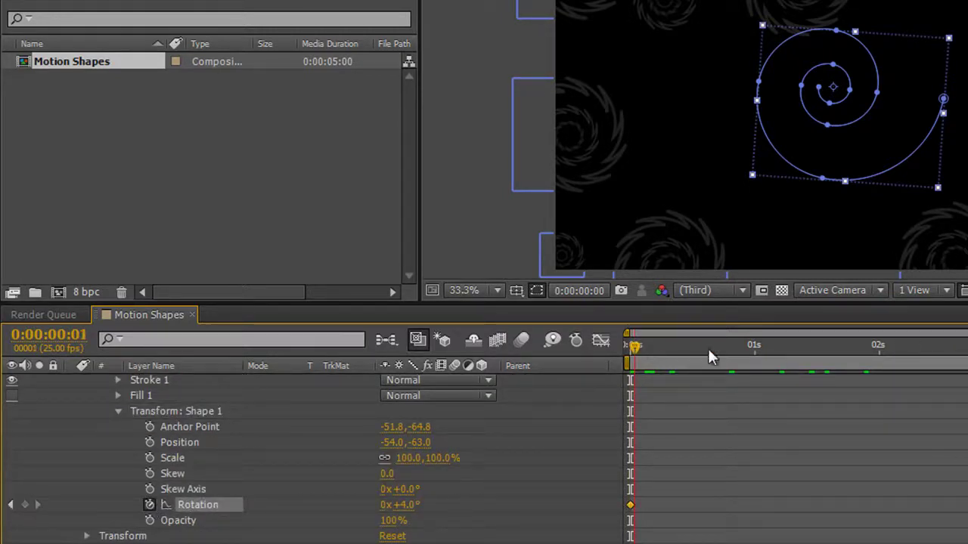
pyautogui.press('End')
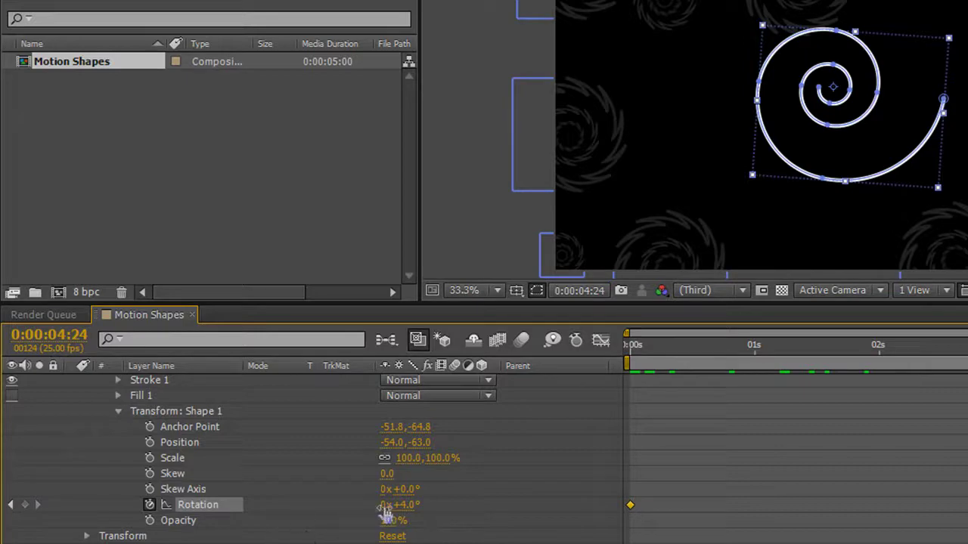
pyautogui.click(387, 505)
pyautogui.write('1')
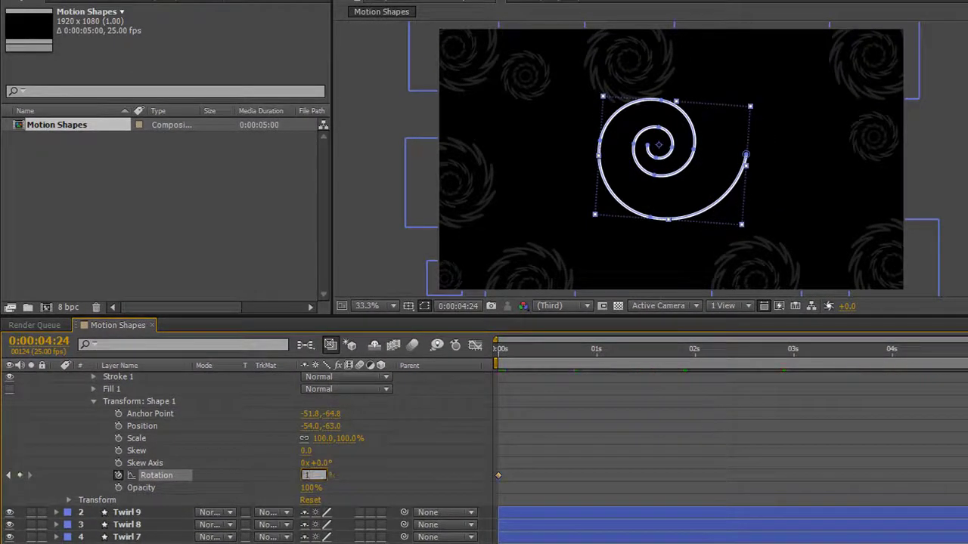
pyautogui.press('Return')
pyautogui.press('KP_0')
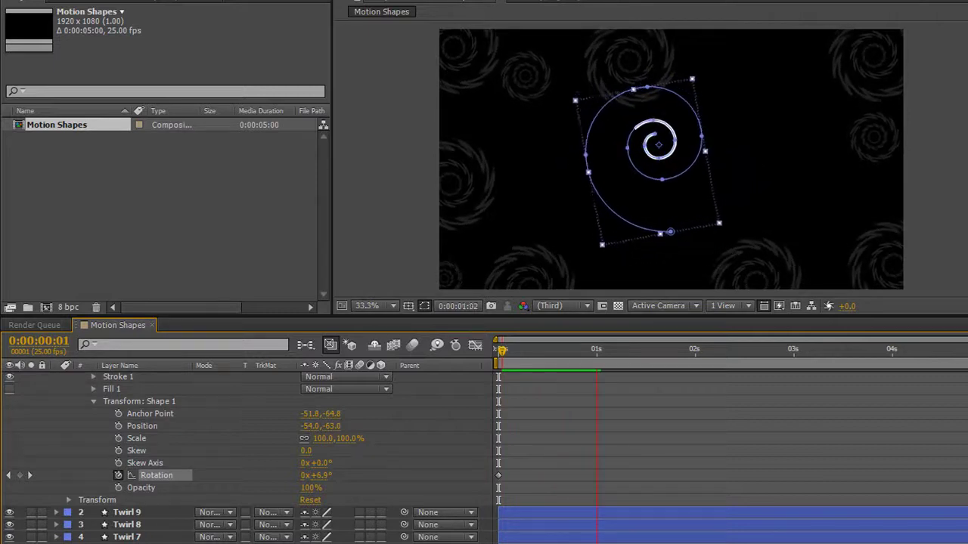
# Hide the mask and shape path outlines in the composition view
pyautogui.moveTo(430, 454)
pyautogui.mouseDown()
pyautogui.moveTo(427, 368)
pyautogui.moveTo(414, 369)
pyautogui.mouseUp()
pyautogui.moveTo(428, 328); pyautogui.dragTo(451, 371)
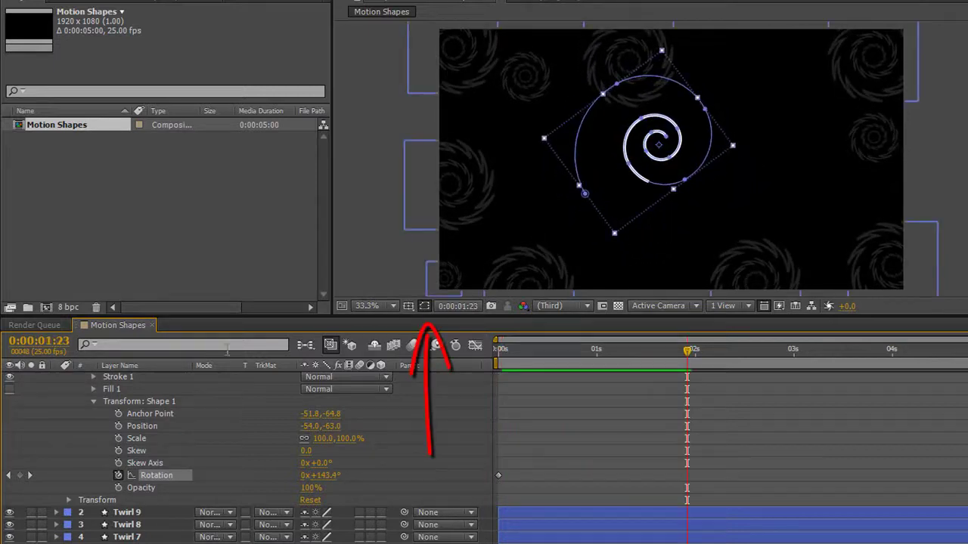
pyautogui.click(426, 310)
# Rename Shape Layer 1 as Spiral and lower its opacity to 10%
pyautogui.scroll(3, 100, 443)
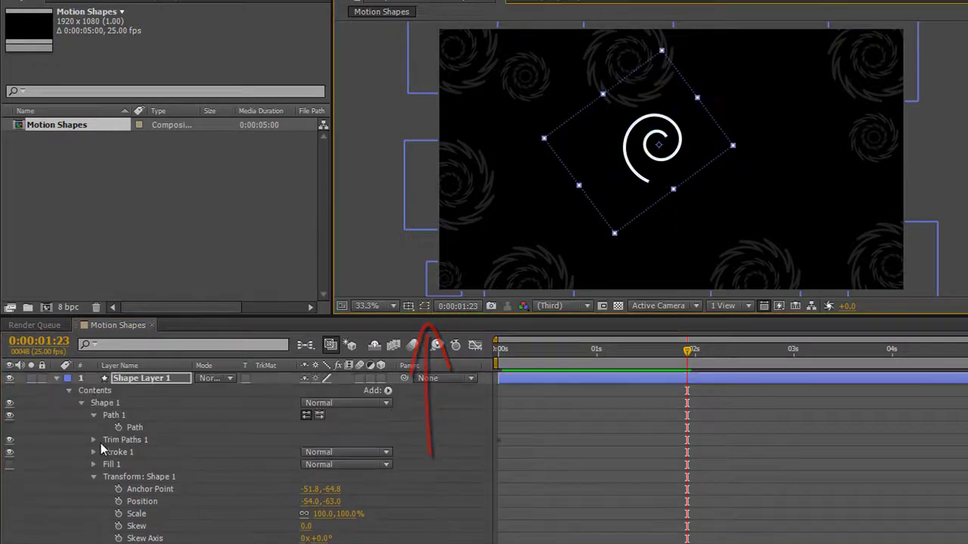
pyautogui.click(56, 378)
pyautogui.click(150, 378)
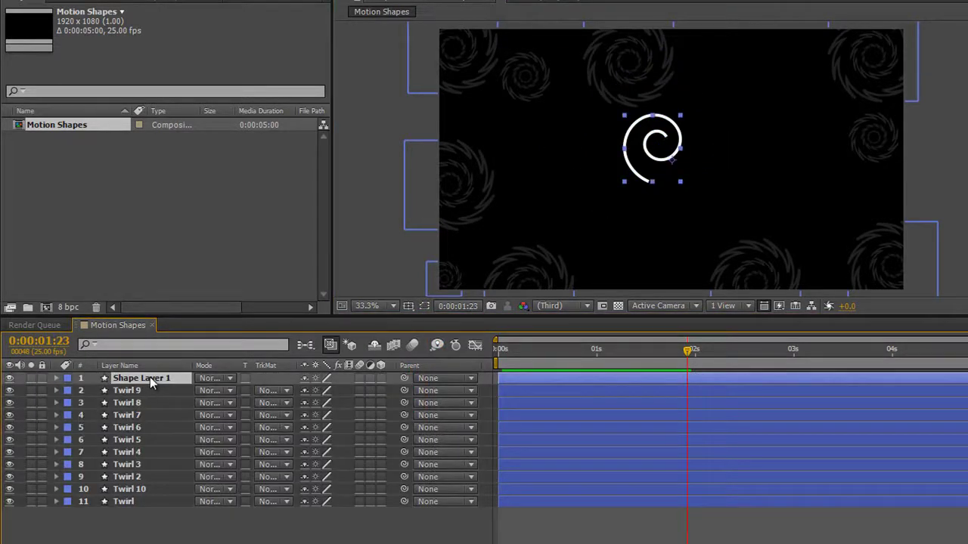
pyautogui.press('Return')
pyautogui.write('Spiral')
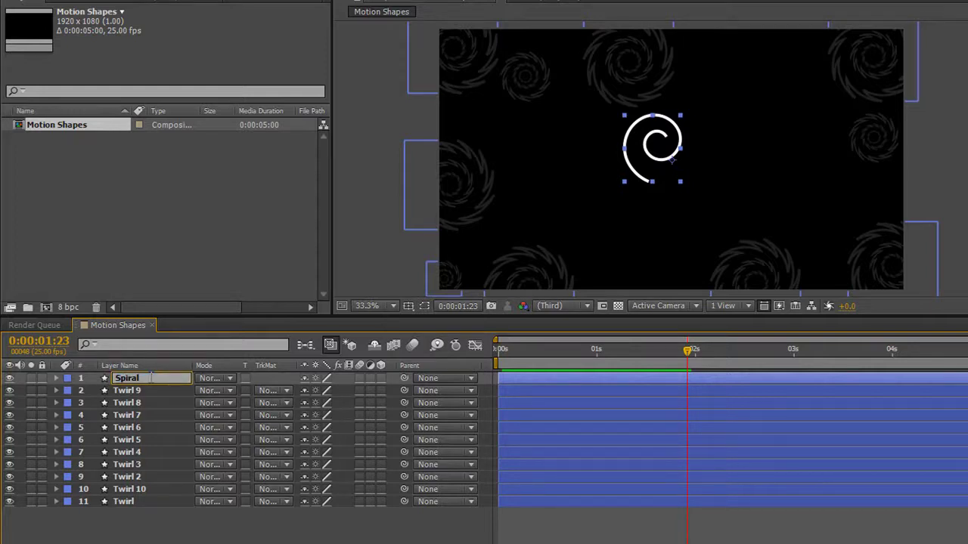
pyautogui.press('Return')
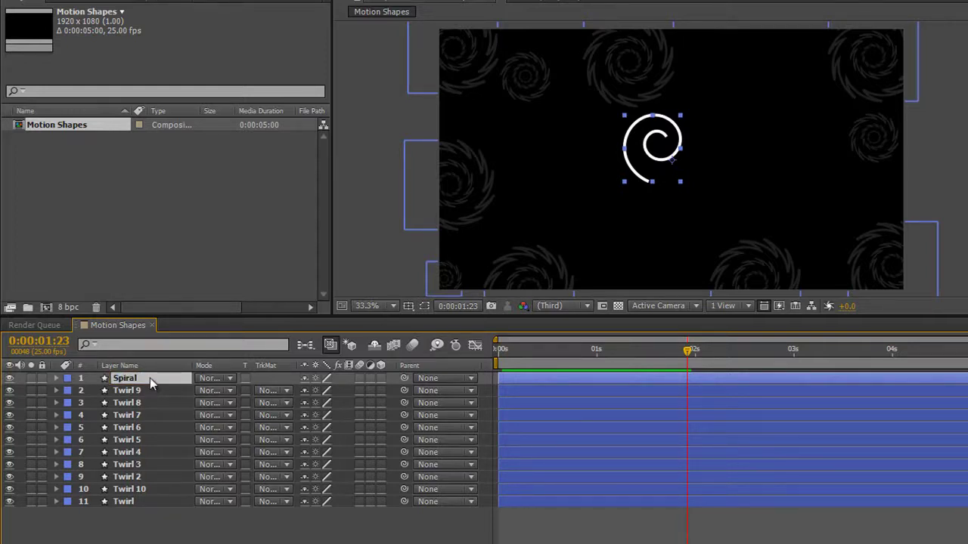
pyautogui.press('t')
pyautogui.moveTo(308, 391); pyautogui.dragTo(248, 391)
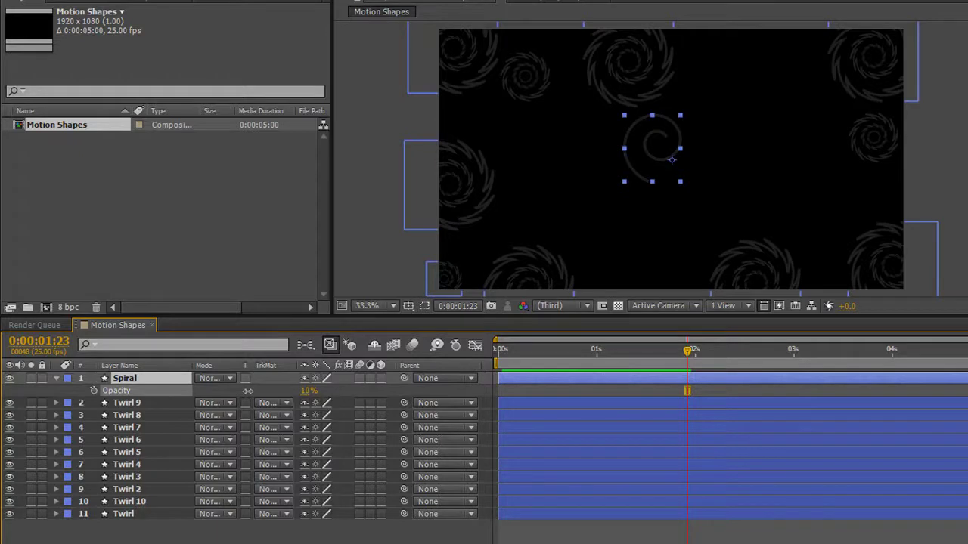
# Duplicate the Spiral layer four times
pyautogui.click(138, 375)
pyautogui.hotkey('ctrl', 'd')
pyautogui.hotkey('ctrl', 'd')
pyautogui.hotkey('ctrl', 'd')
pyautogui.hotkey('ctrl', 'd')
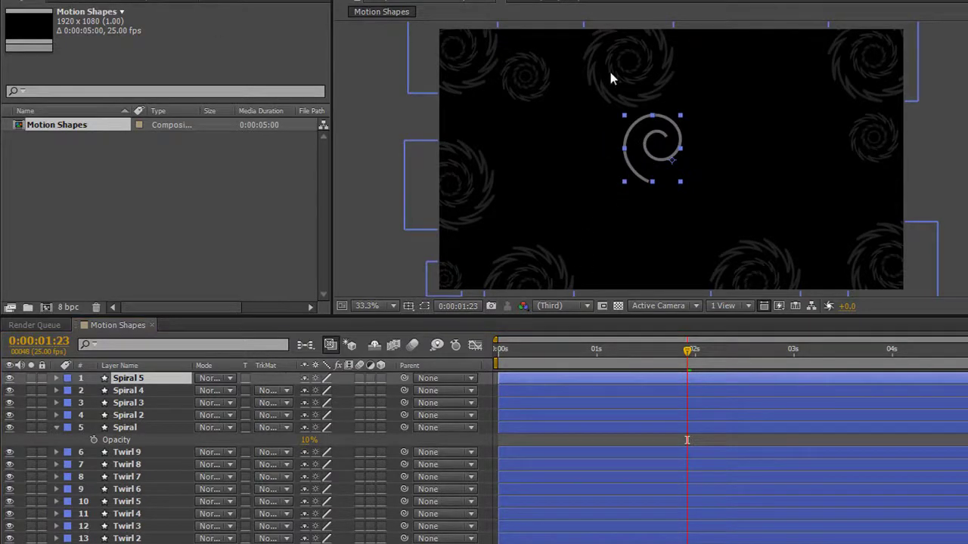
# Spread four spiral copies along both sides of the frame, shrinking the lower two, and enlarge the original Spiral in the centre
pyautogui.moveTo(643, 140); pyautogui.dragTo(512, 131)
pyautogui.moveTo(673, 141); pyautogui.dragTo(808, 71)
pyautogui.moveTo(660, 141); pyautogui.dragTo(518, 224)
pyautogui.moveTo(648, 152); pyautogui.dragTo(843, 193)
pyautogui.moveTo(673, 144); pyautogui.dragTo(743, 81)
pyautogui.press('Return')
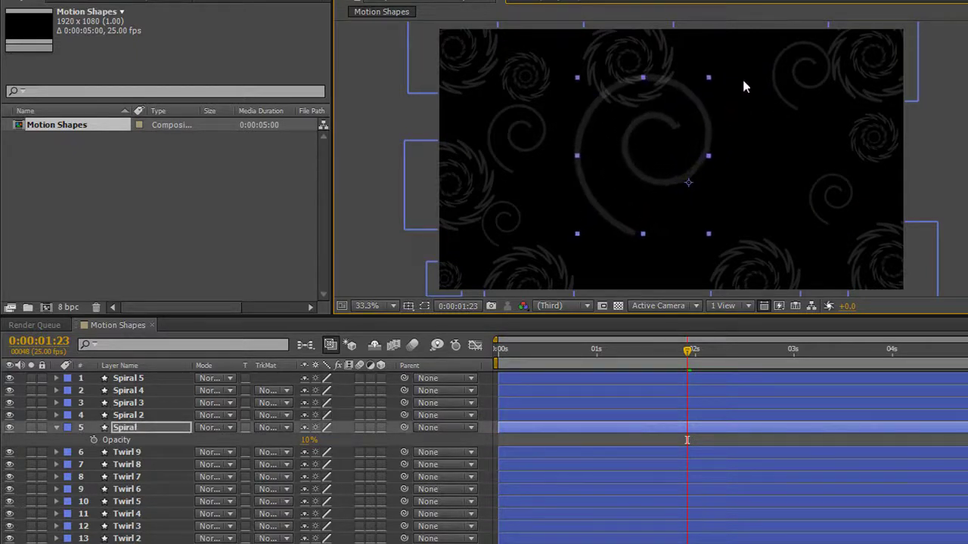
pyautogui.moveTo(694, 147); pyautogui.dragTo(702, 157)
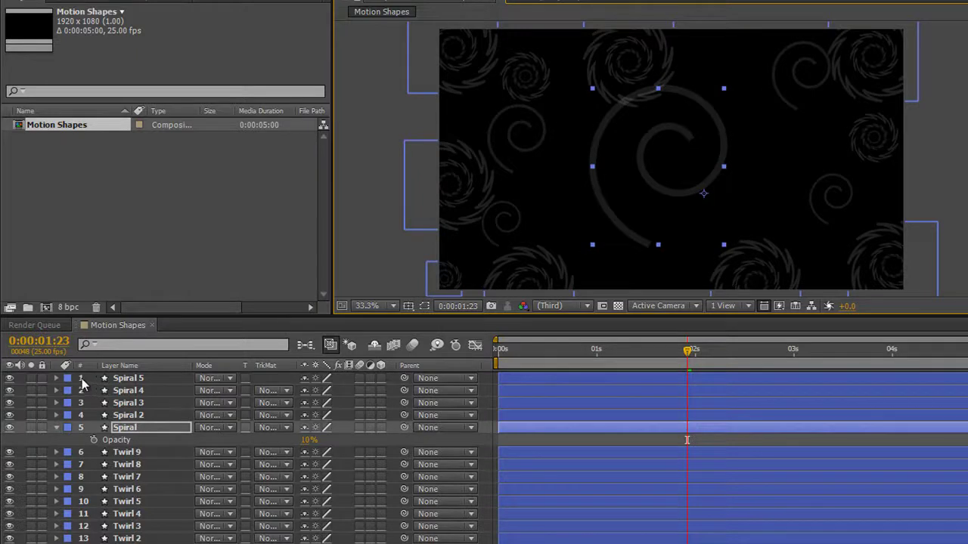
pyautogui.press('F2')
# Rotate Spiral 5 to -80°, Spiral 4 to -60°, Spiral 3 to 208°, Spiral 2 to 126° and Spiral to -60°, and preview the animation
pyautogui.moveTo(85, 383); pyautogui.dragTo(79, 429)
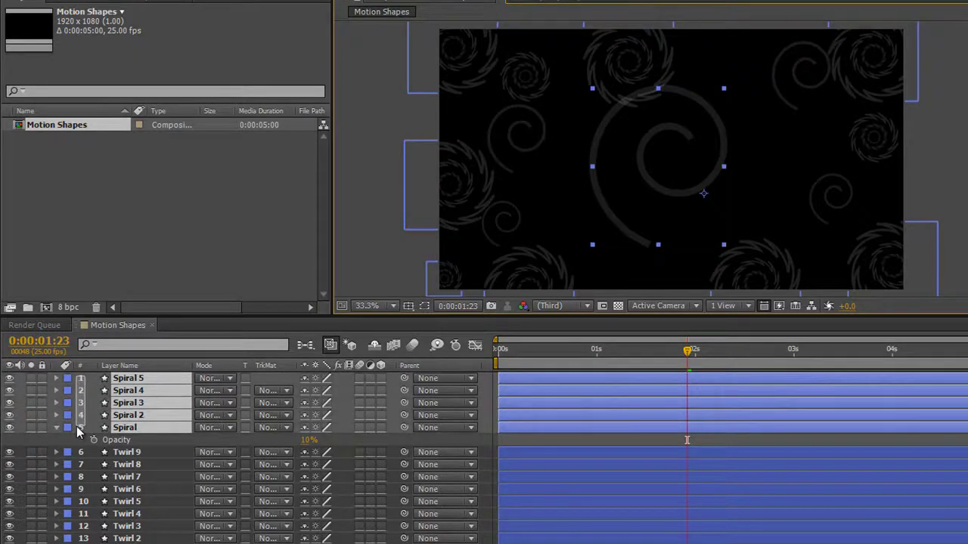
pyautogui.press('r')
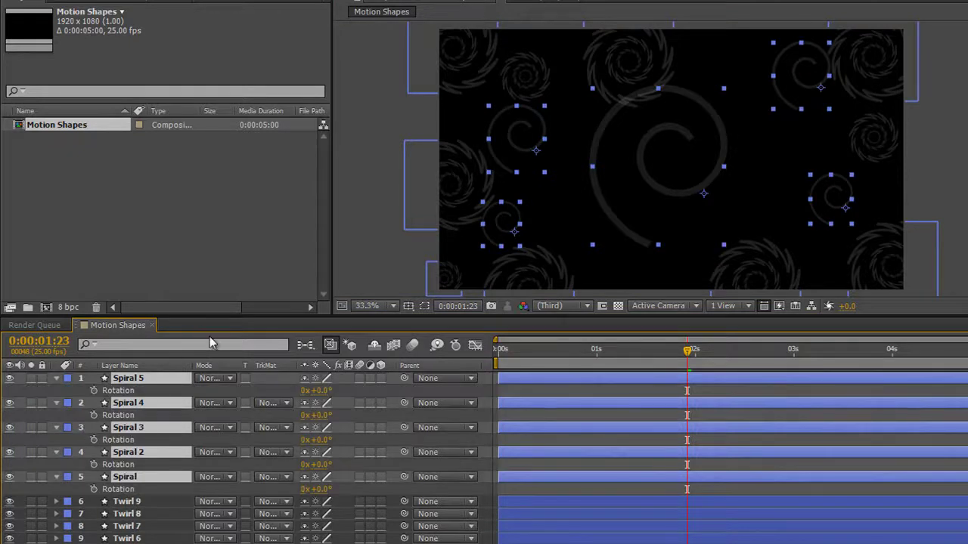
pyautogui.press('F2')
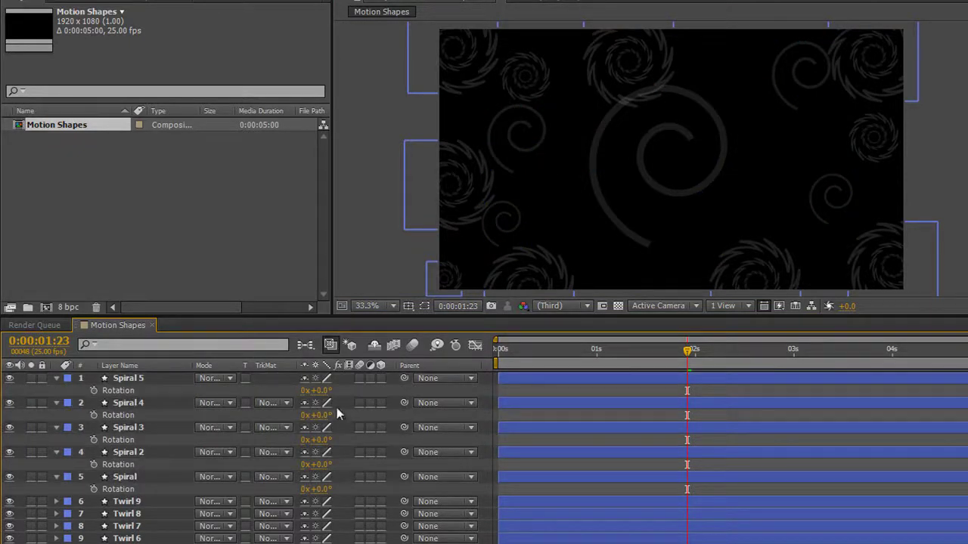
pyautogui.moveTo(324, 393); pyautogui.dragTo(246, 431)
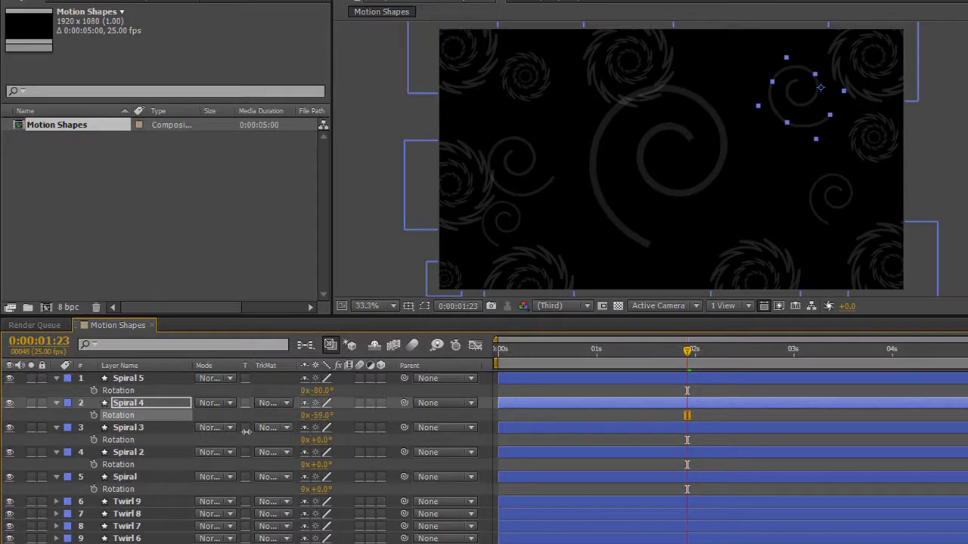
pyautogui.moveTo(301, 464); pyautogui.dragTo(320, 436)
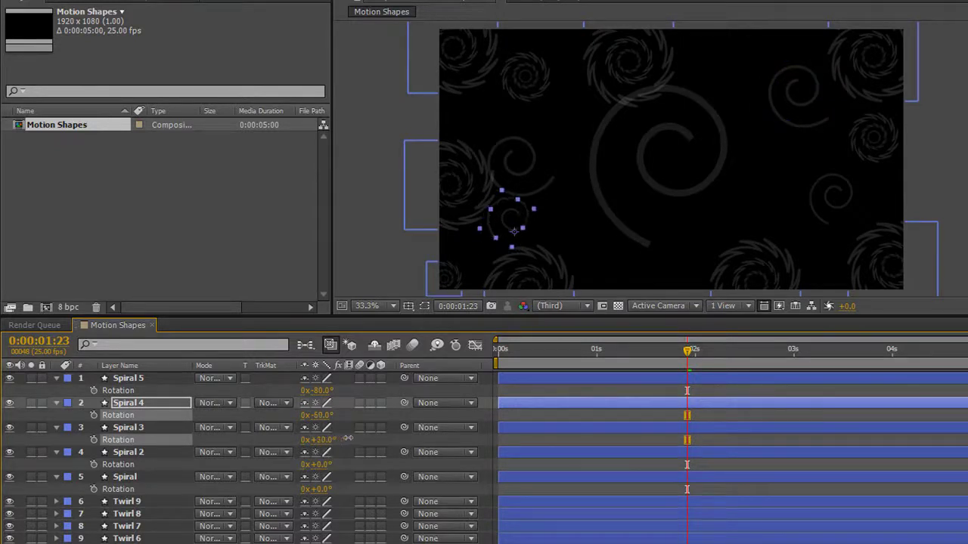
pyautogui.click(686, 489)
pyautogui.moveTo(688, 357); pyautogui.dragTo(499, 355)
pyautogui.press('KP_0')
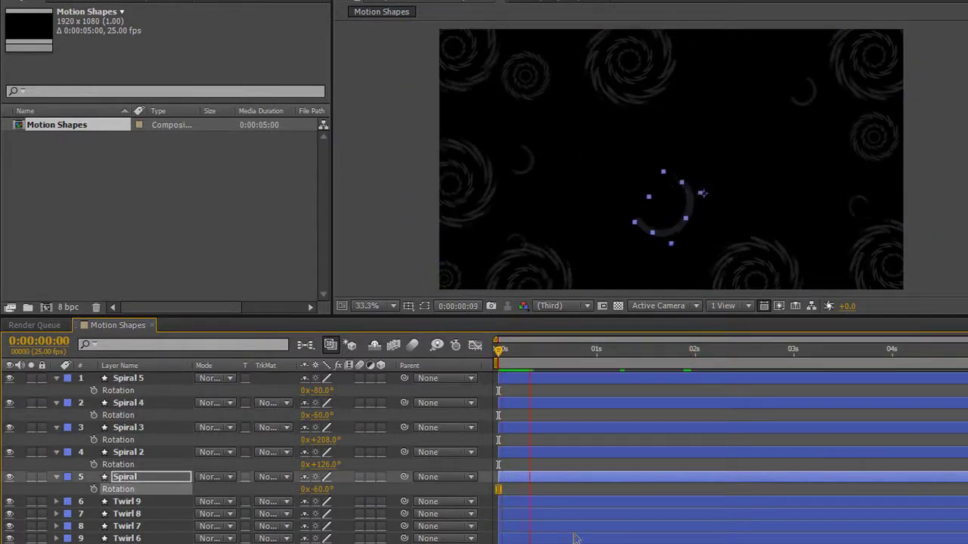
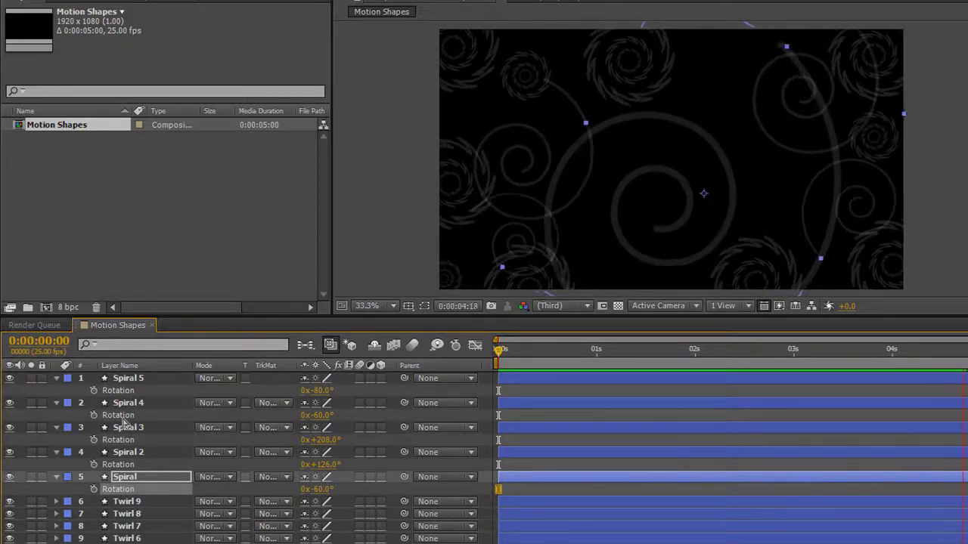
pyautogui.press('space')
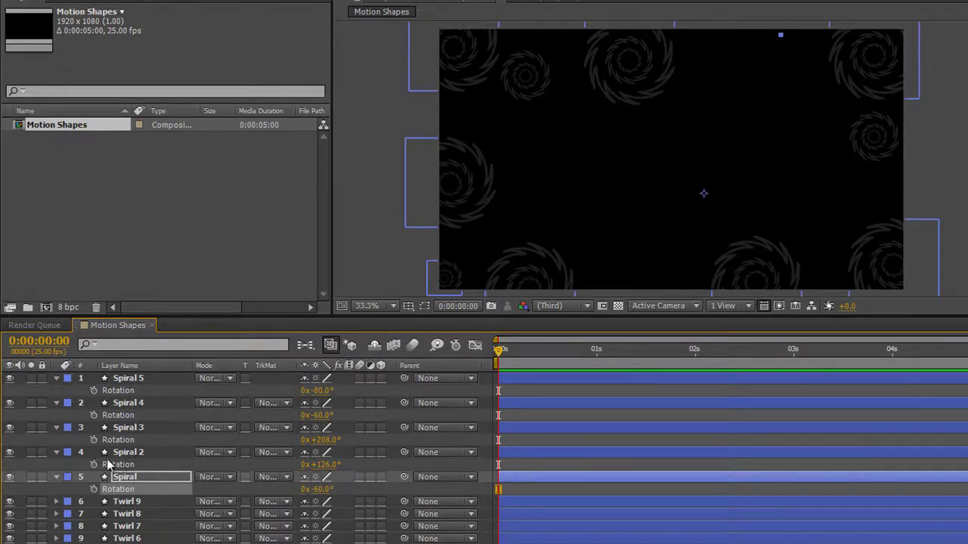
# Lower the opacity of all five spiral layers to 4% and preview the animation with the layers deselected
pyautogui.moveTo(81, 382); pyautogui.dragTo(78, 478)
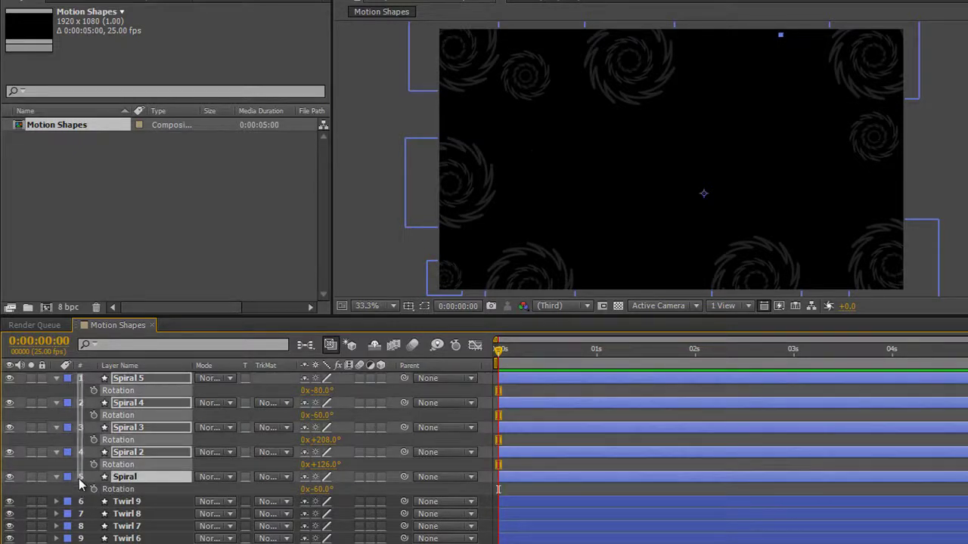
pyautogui.press('t')
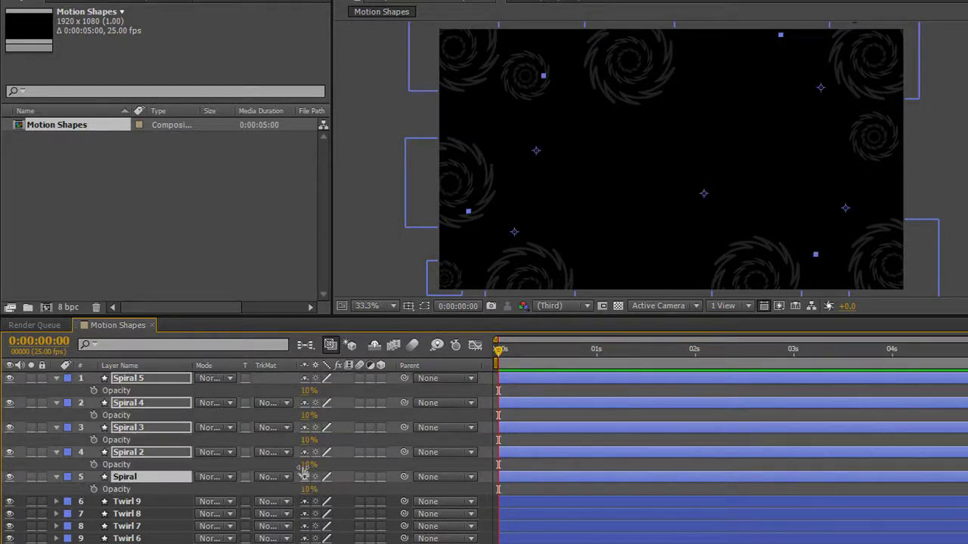
pyautogui.moveTo(308, 465); pyautogui.dragTo(298, 462)
pyautogui.hotkey('alt', 'shift', 't')
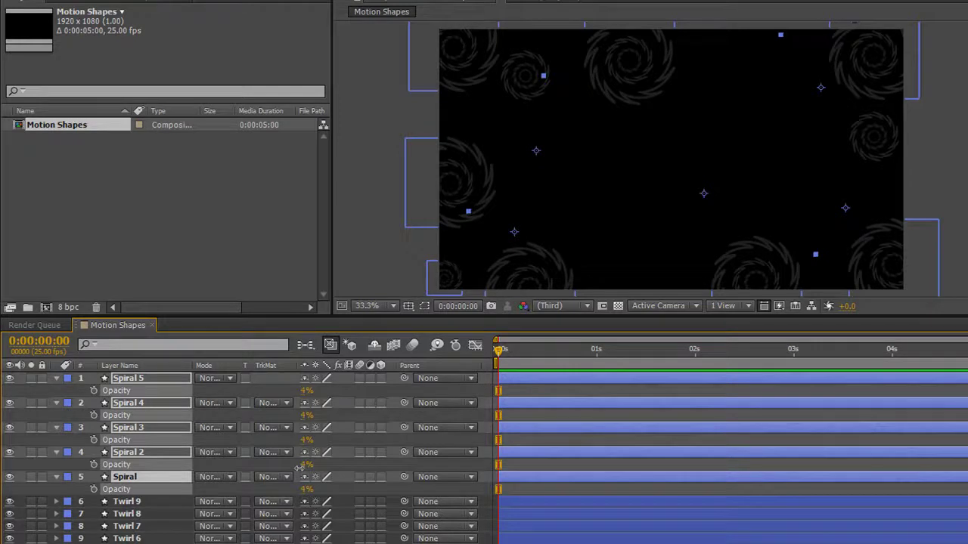
pyautogui.press('space')
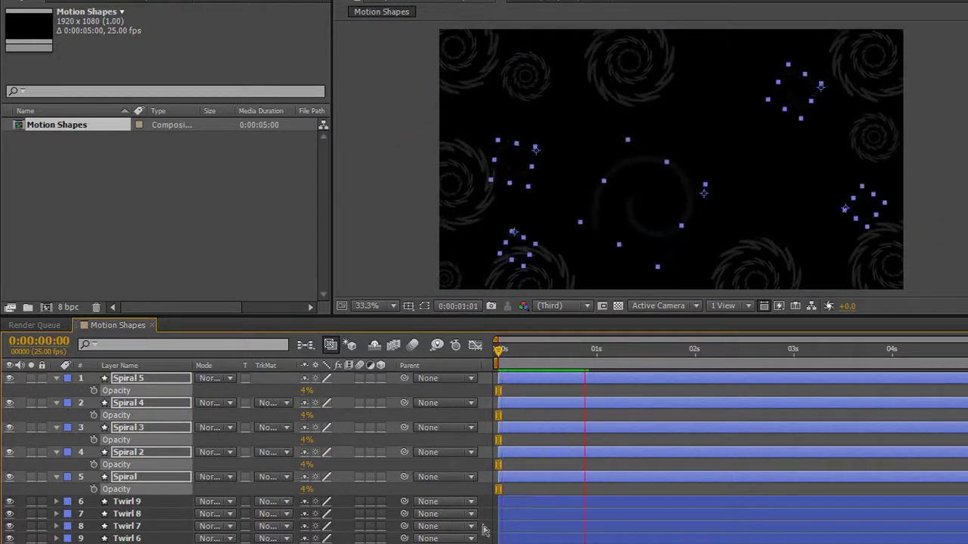
pyautogui.press('space')
pyautogui.moveTo(498, 465); pyautogui.dragTo(591, 465)
pyautogui.click(378, 247)
pyautogui.press('space')
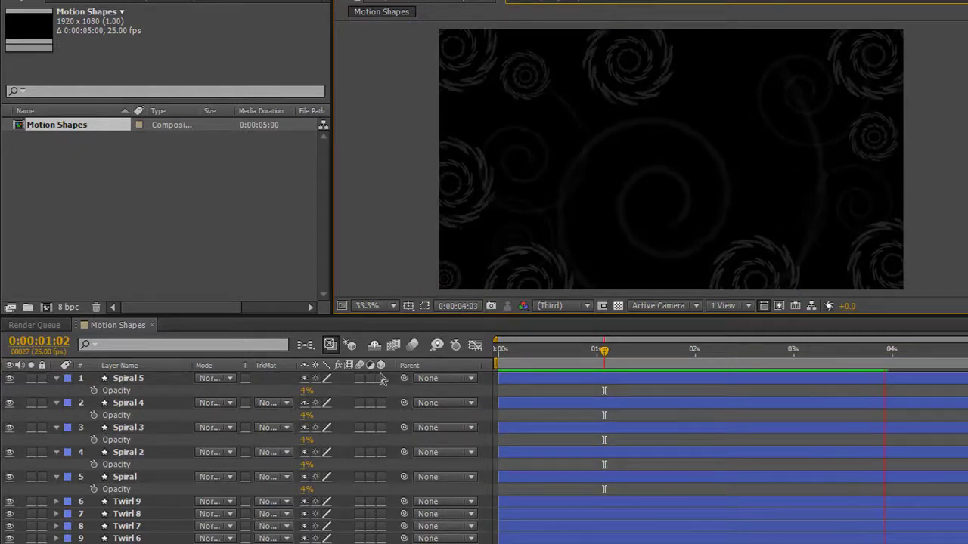
# Select all spiral and twirl layers and collapse their revealed properties
pyautogui.click(56, 378)
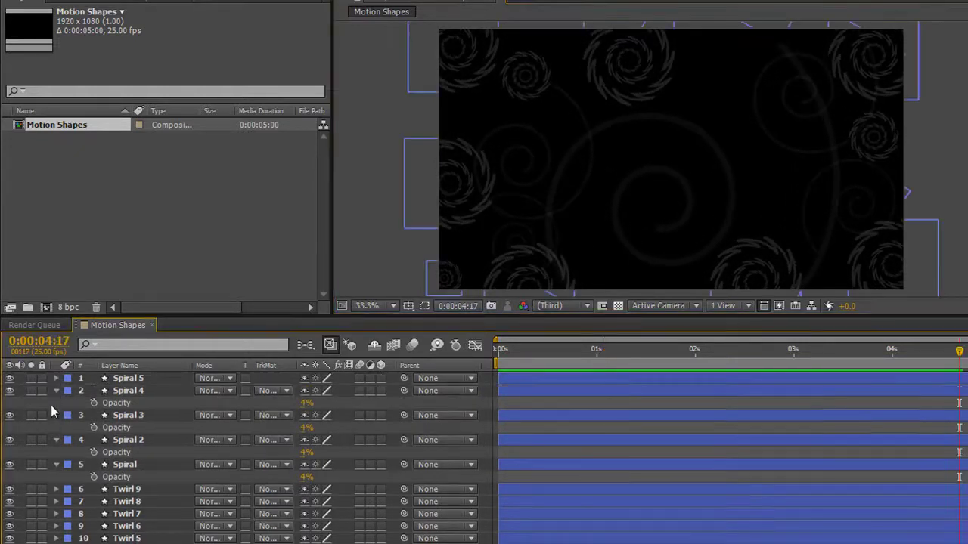
pyautogui.click(56, 390)
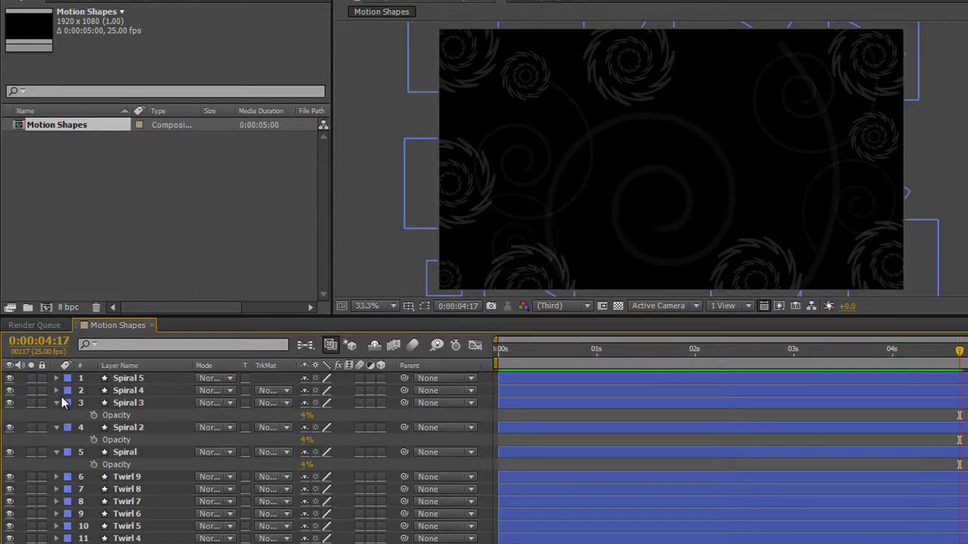
pyautogui.hotkey('ctrl', 'a')
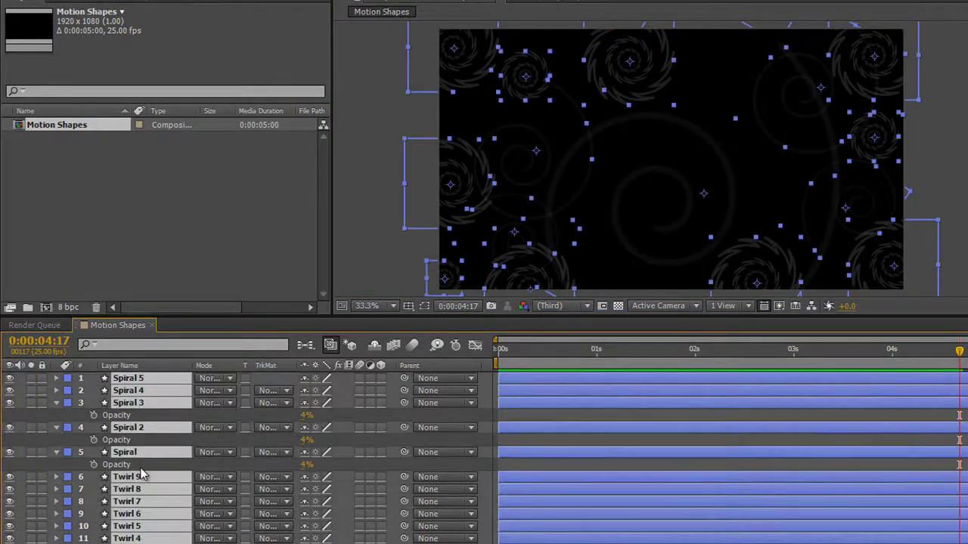
pyautogui.press('u')
pyautogui.press('u')
pyautogui.press('u')
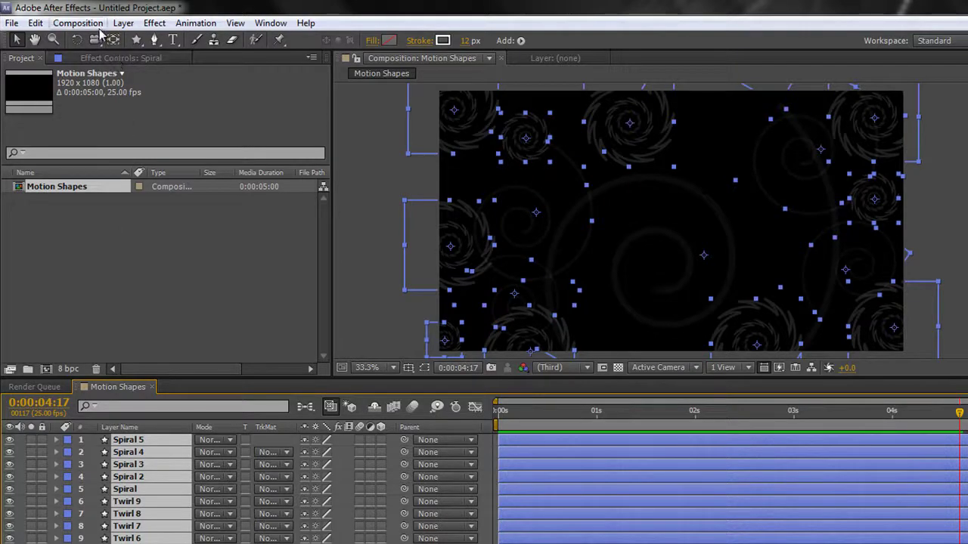
# Pre-compose all selected layers, with all attributes moved, into a new composition named Motion BG
pyautogui.click(122, 22)
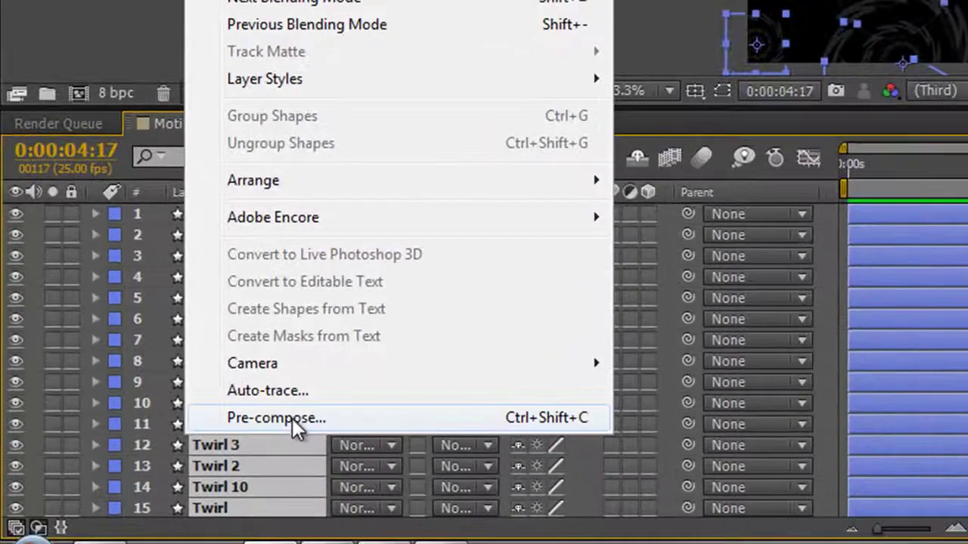
pyautogui.click(291, 417)
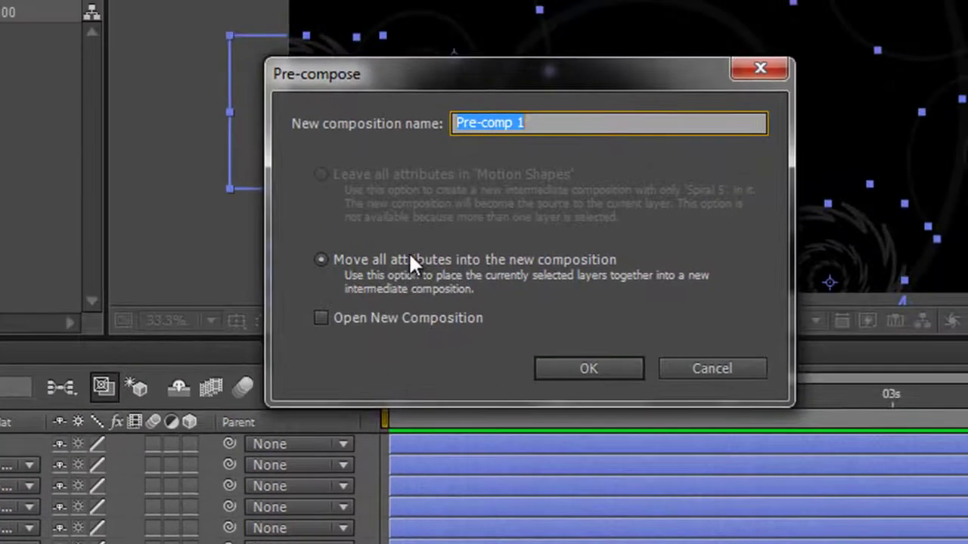
pyautogui.write('Motion BG')
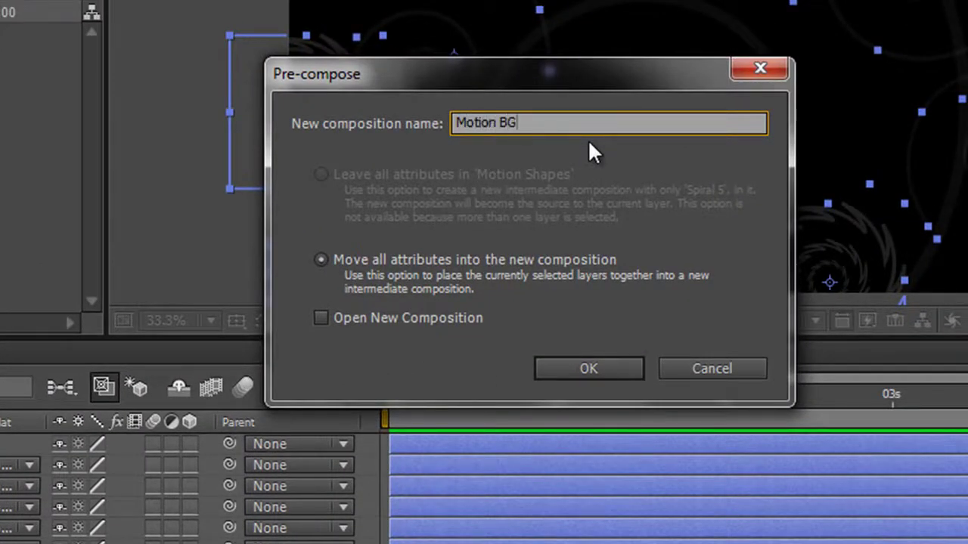
pyautogui.press('Return')
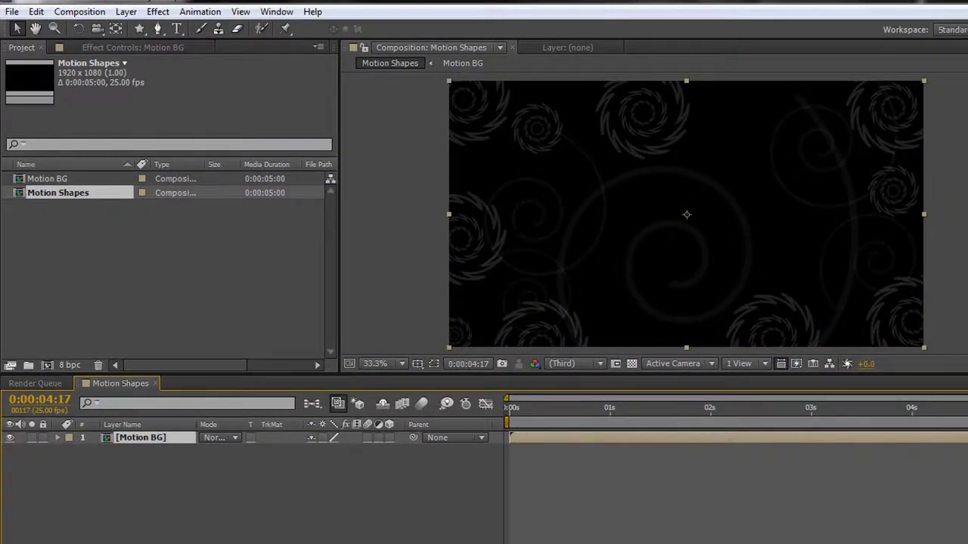
# Add a text layer above Motion BG reading "Your Text Would Go Here", with Your Text, Would, Go and Here on separate lines
pyautogui.click(176, 28)
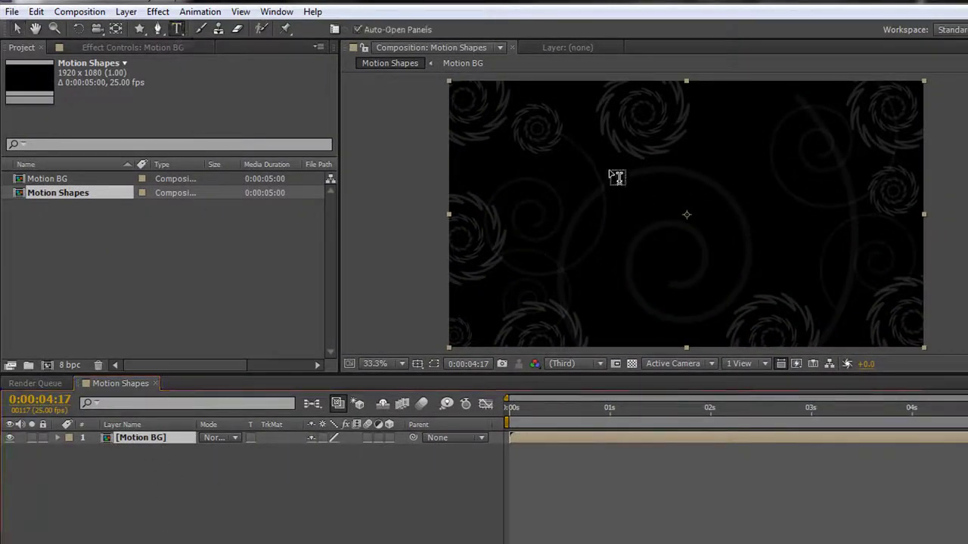
pyautogui.click(592, 158)
pyautogui.write('You')
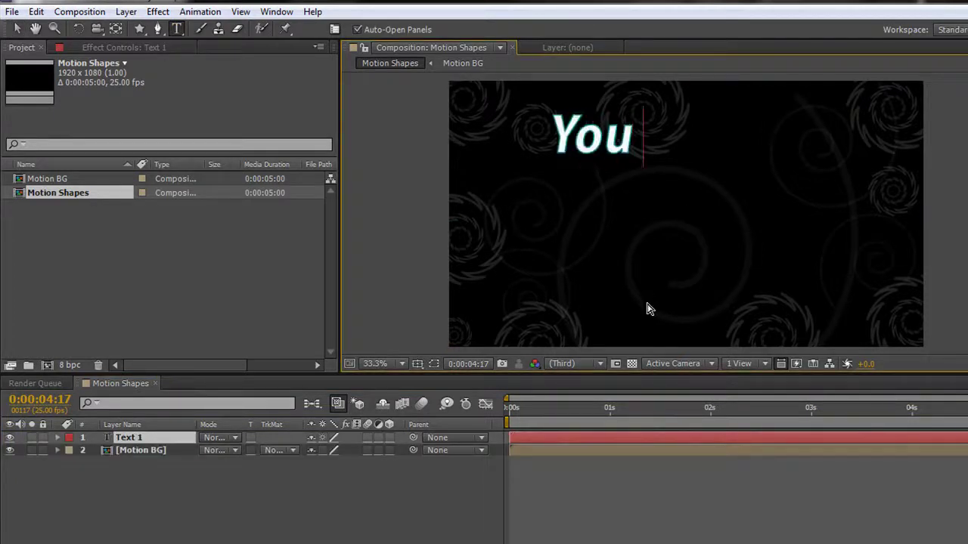
pyautogui.write('r Text Would')
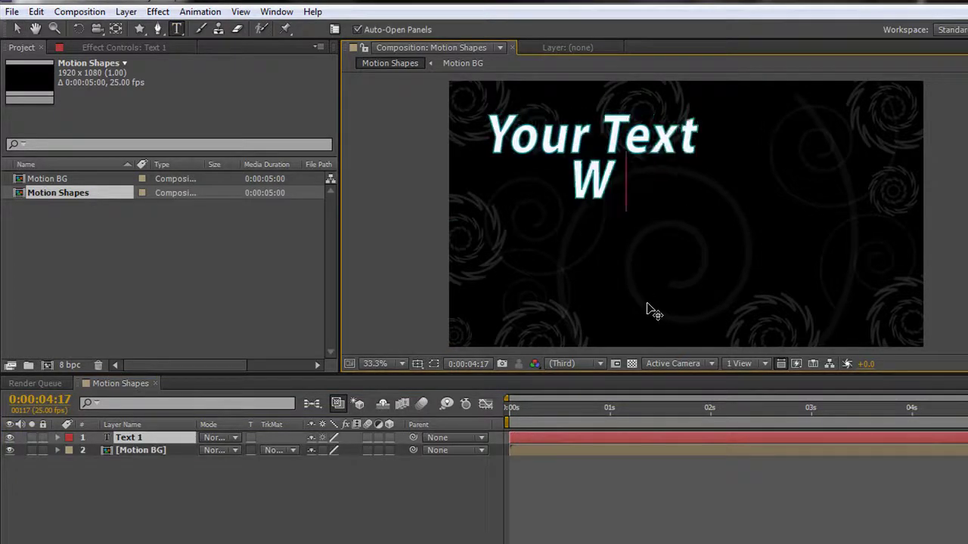
pyautogui.press('Return')
pyautogui.write('Go')
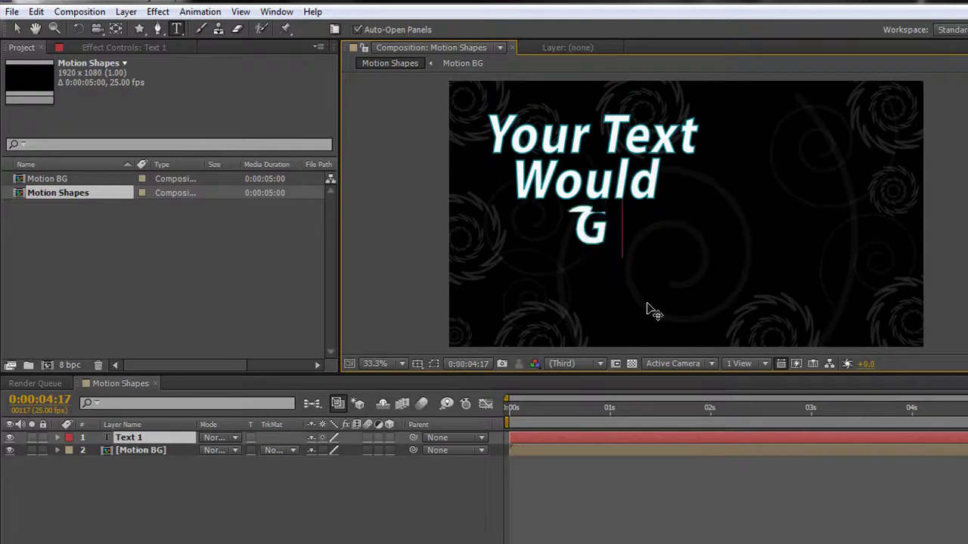
pyautogui.press('Return')
pyautogui.write('GHe')
pyautogui.press('BackSpace')
pyautogui.press('BackSpace')
pyautogui.press('BackSpace')
pyautogui.write('Here')
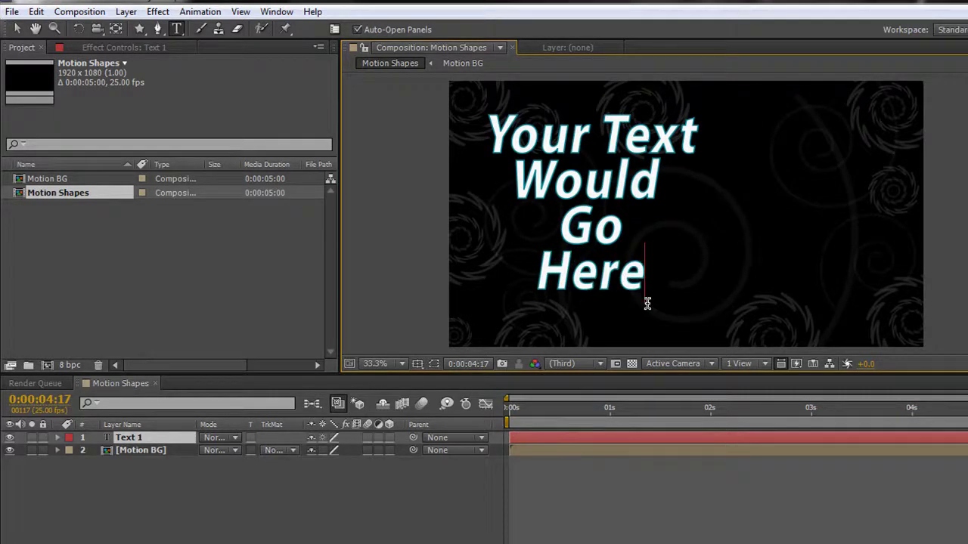
# Move the text block to the centre of the frame, at about 936, 309, and scrub through the last second of the animation
pyautogui.click(16, 28)
pyautogui.moveTo(555, 173); pyautogui.dragTo(644, 176)
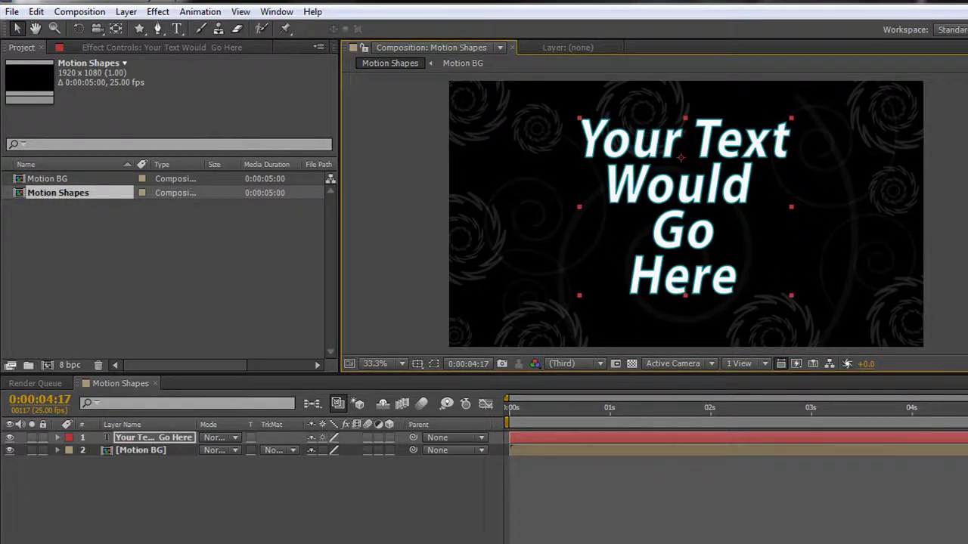
pyautogui.moveTo(864, 415); pyautogui.dragTo(927, 422)
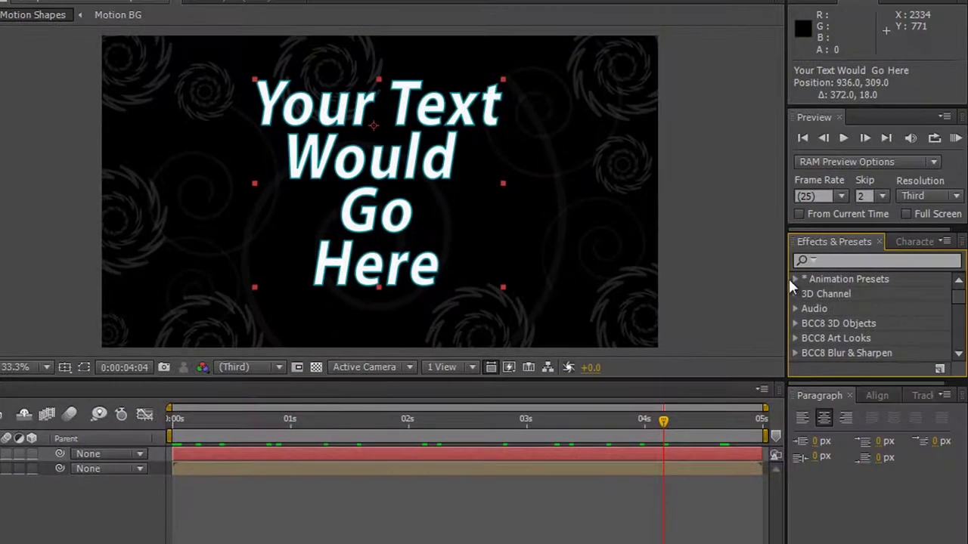
# Apply the 3D Flip...r Heels preset from 3D Text 2 to the text layer at 0:00 and preview its animation
pyautogui.click(795, 279)
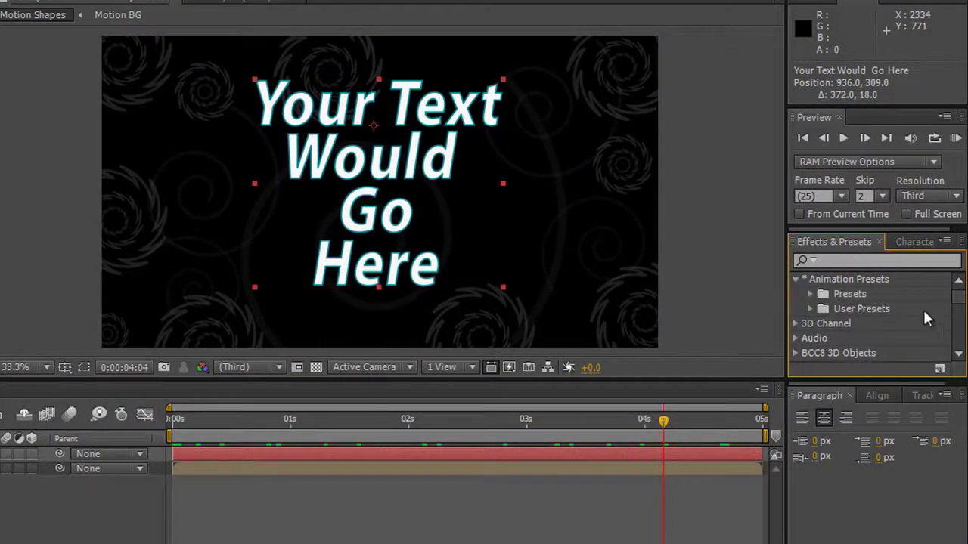
pyautogui.click(811, 292)
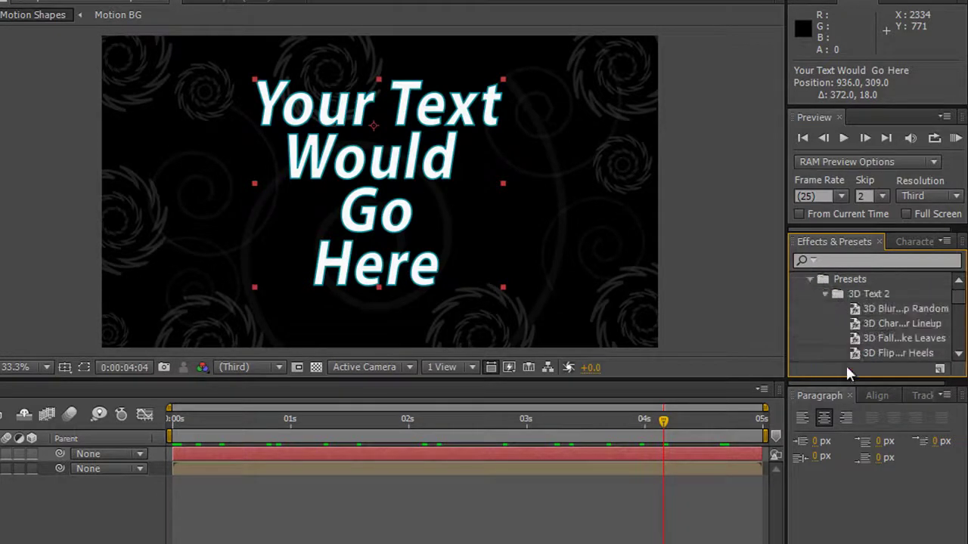
pyautogui.scroll(-3, 889, 303)
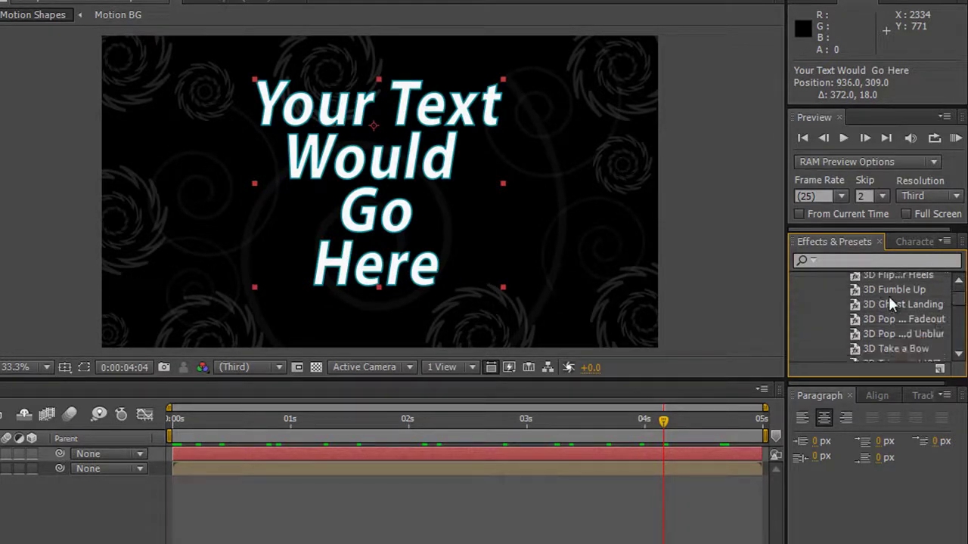
pyautogui.scroll(4, 933, 333)
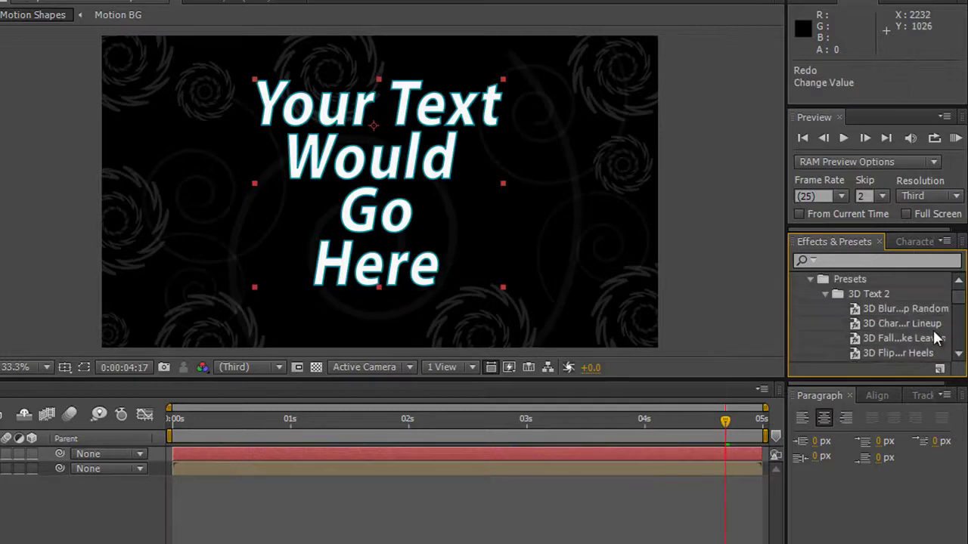
pyautogui.scroll(-2, 933, 330)
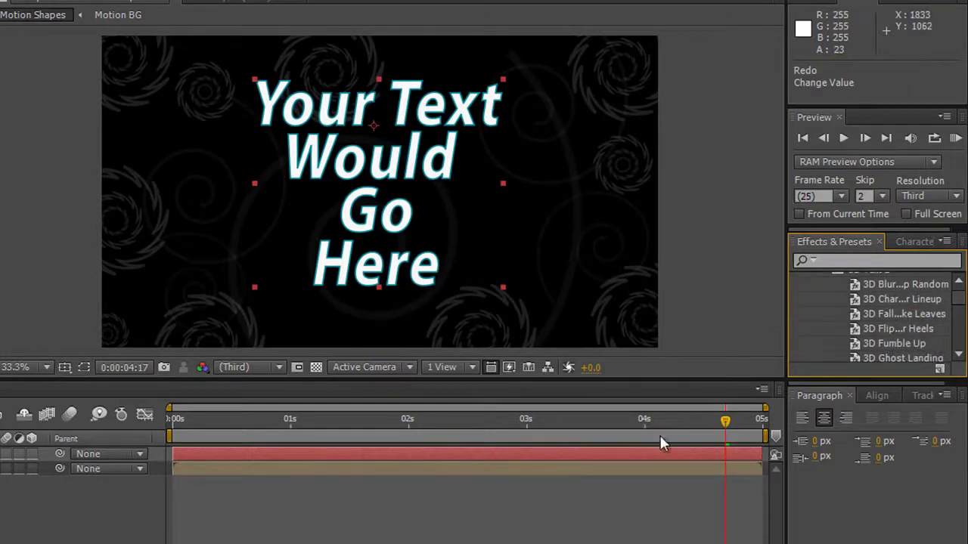
pyautogui.click(49, 441)
pyautogui.scroll(2, 889, 343)
pyautogui.scroll(-2, 889, 342)
pyautogui.moveTo(892, 329); pyautogui.dragTo(231, 454)
pyautogui.press('space')
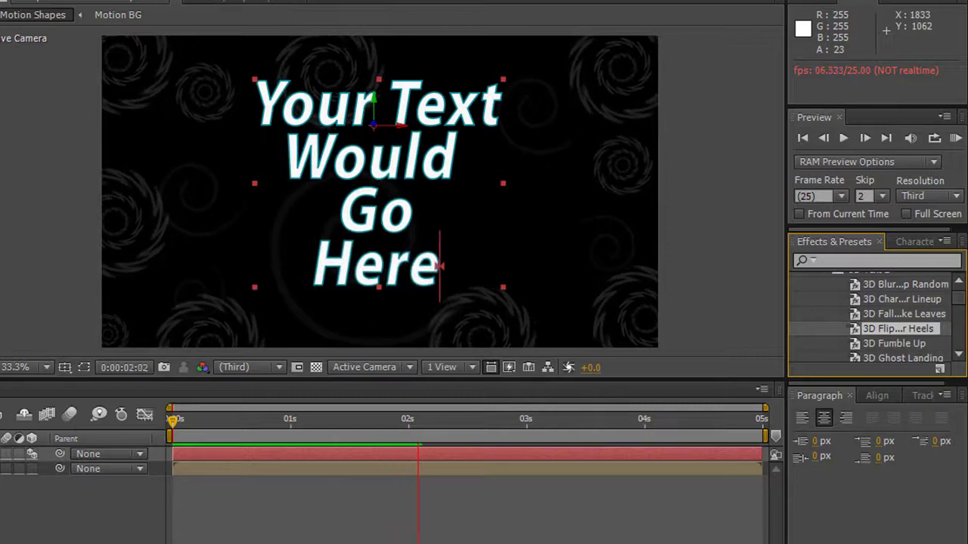
pyautogui.click(448, 441)
pyautogui.moveTo(458, 434); pyautogui.dragTo(114, 424)
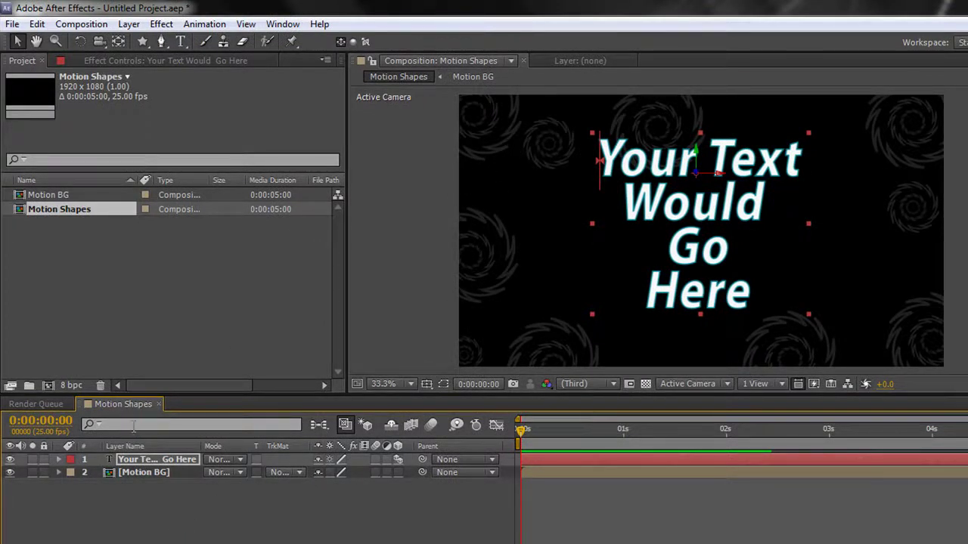
# Create an adjustment layer and place it between the text layer and Motion BG
pyautogui.click(129, 23)
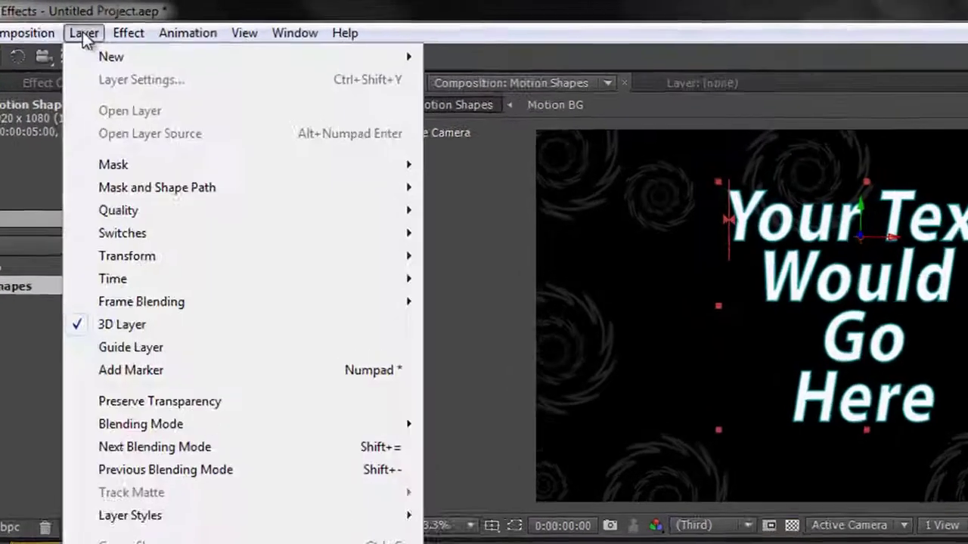
pyautogui.moveTo(106, 61)
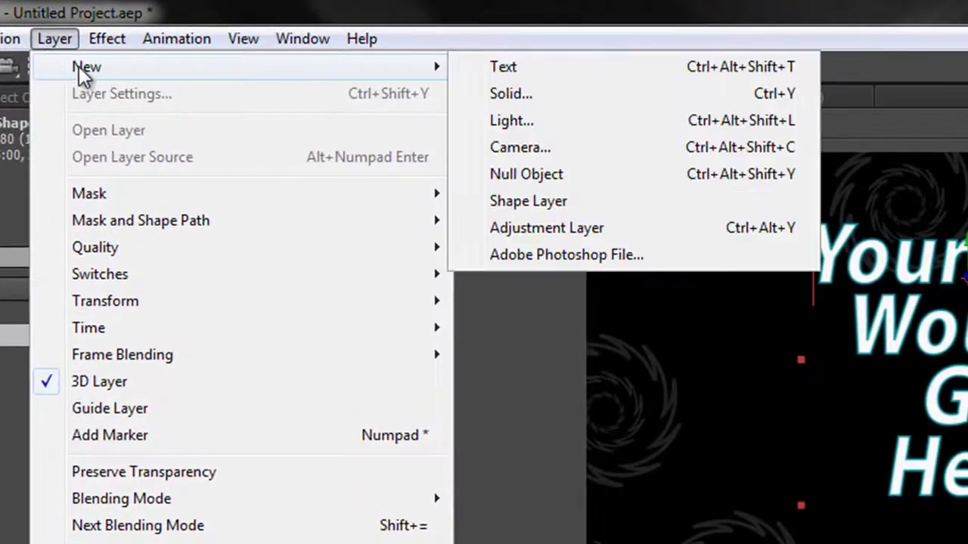
pyautogui.click(567, 228)
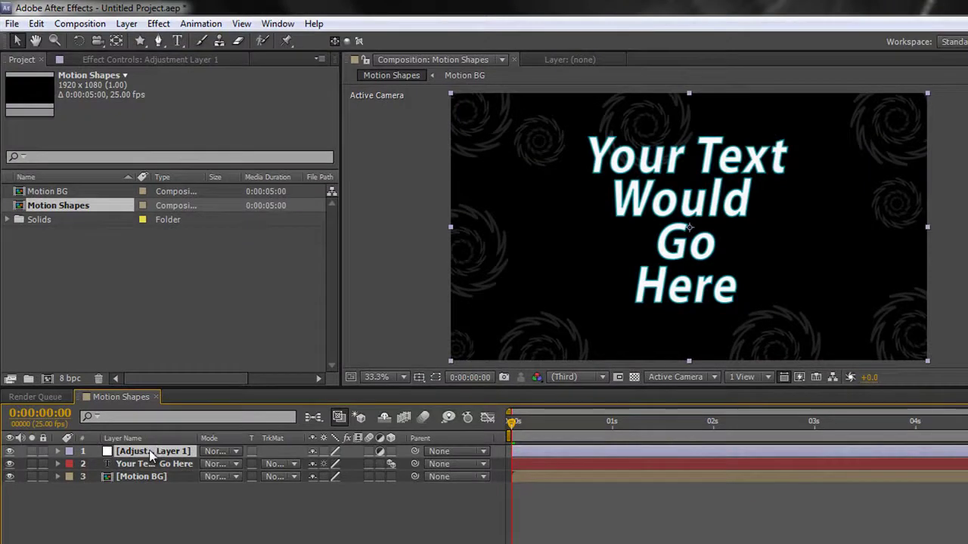
pyautogui.moveTo(149, 451); pyautogui.dragTo(145, 471)
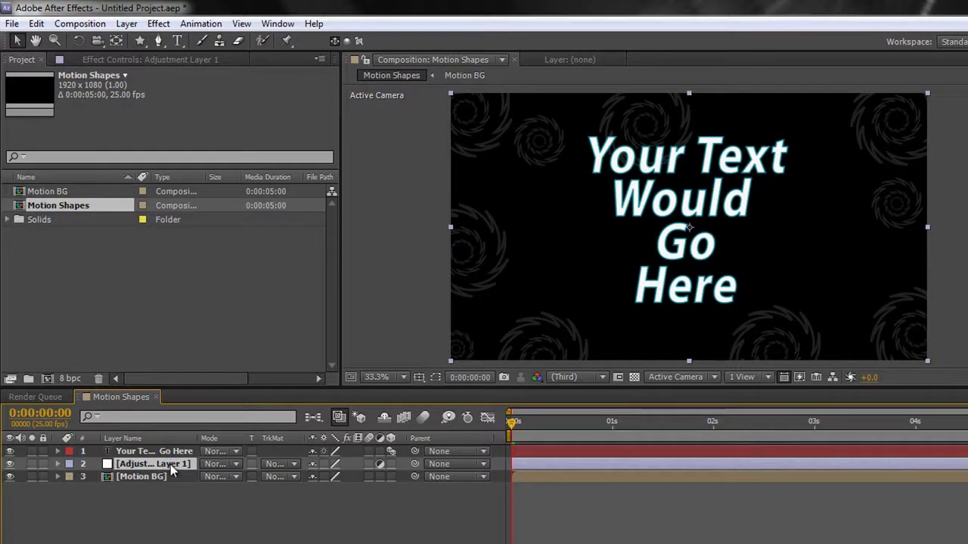
# Draw a rectangular mask around the text on the adjustment layer, inset from the frame edges, and invert it
pyautogui.click(140, 41)
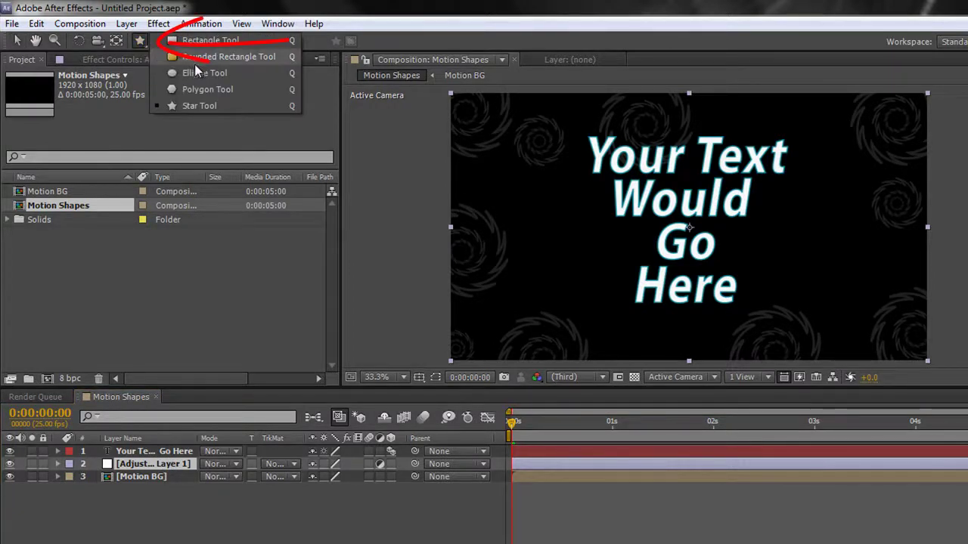
pyautogui.click(210, 40)
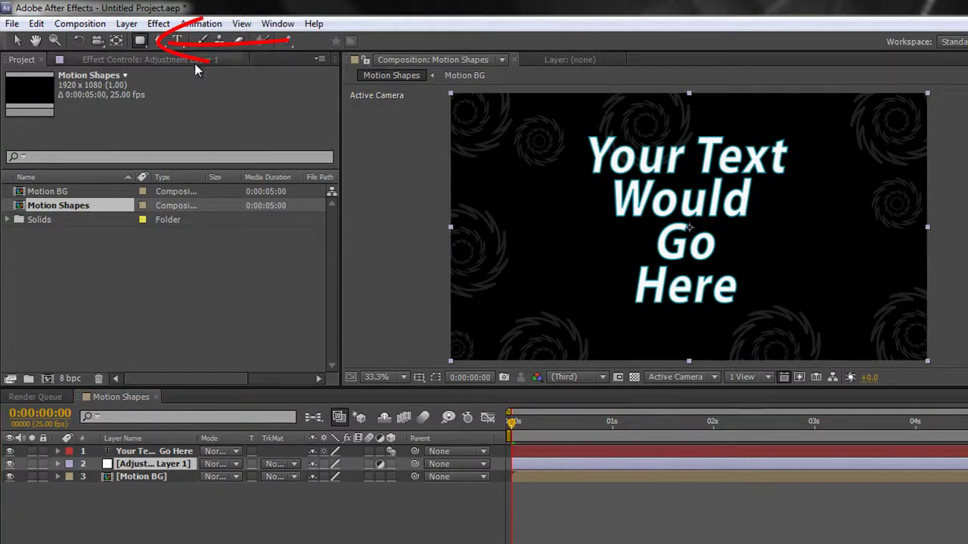
pyautogui.click(493, 128)
pyautogui.moveTo(493, 128); pyautogui.dragTo(886, 330)
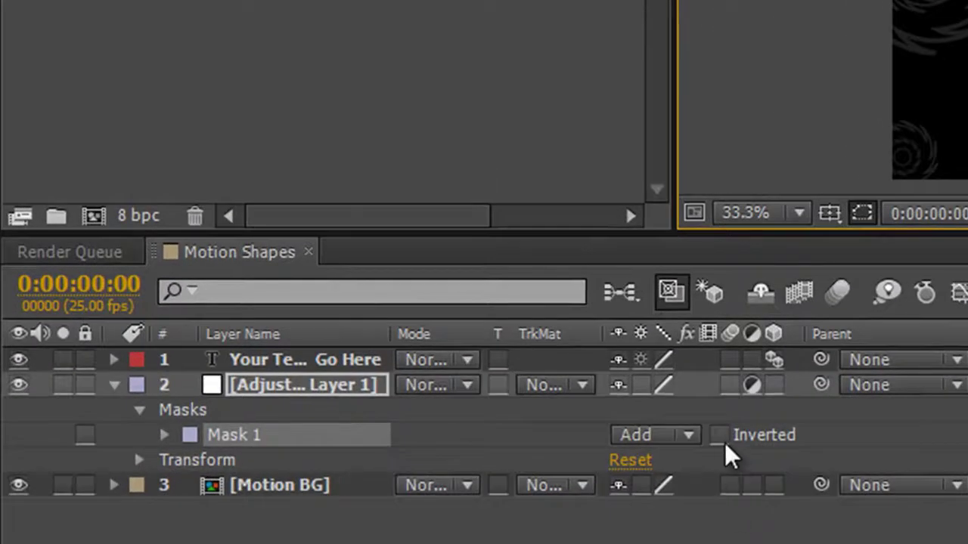
pyautogui.click(719, 436)
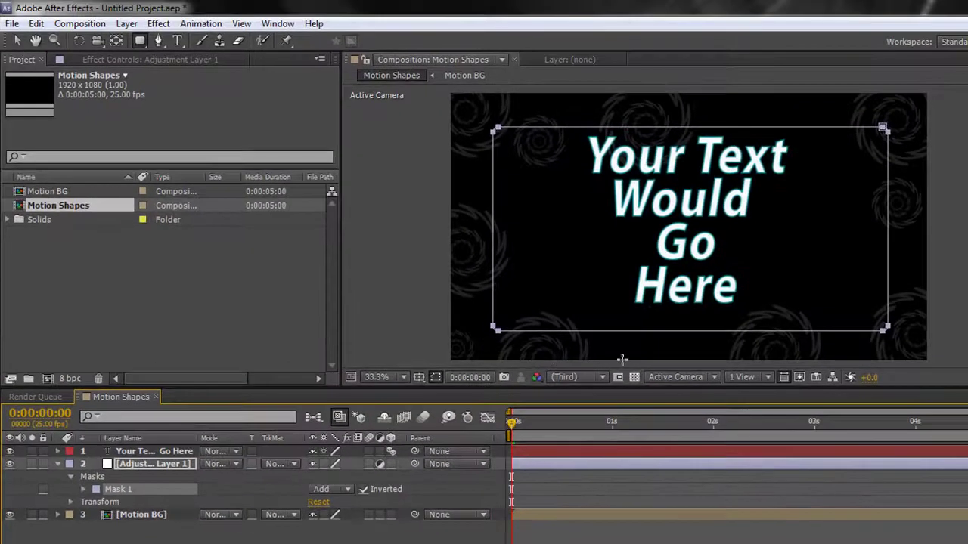
# Apply the Fast Blur effect to the adjustment layer with a Blurriness of 30
pyautogui.click(136, 464)
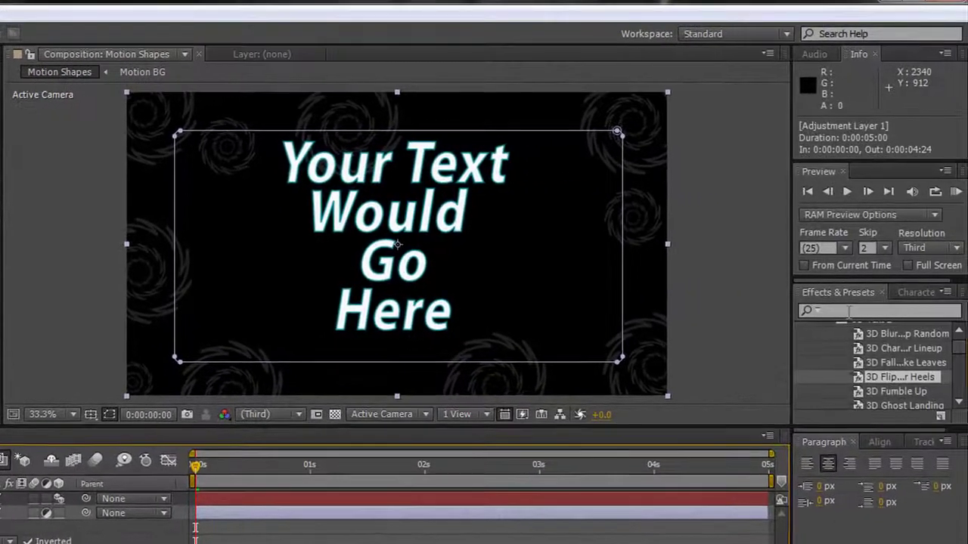
pyautogui.click(849, 311)
pyautogui.write('fast')
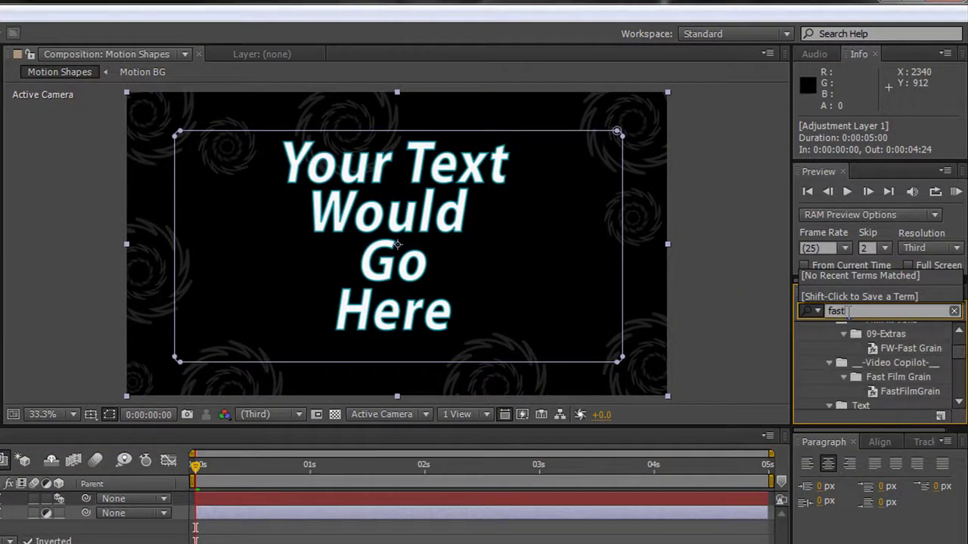
pyautogui.write(' blur')
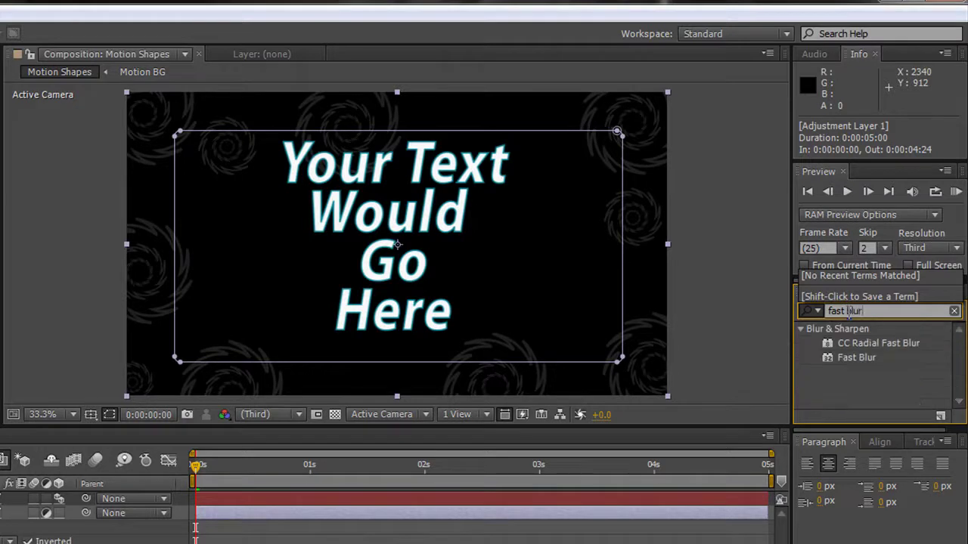
pyautogui.click(859, 360)
pyautogui.moveTo(859, 360); pyautogui.dragTo(408, 518)
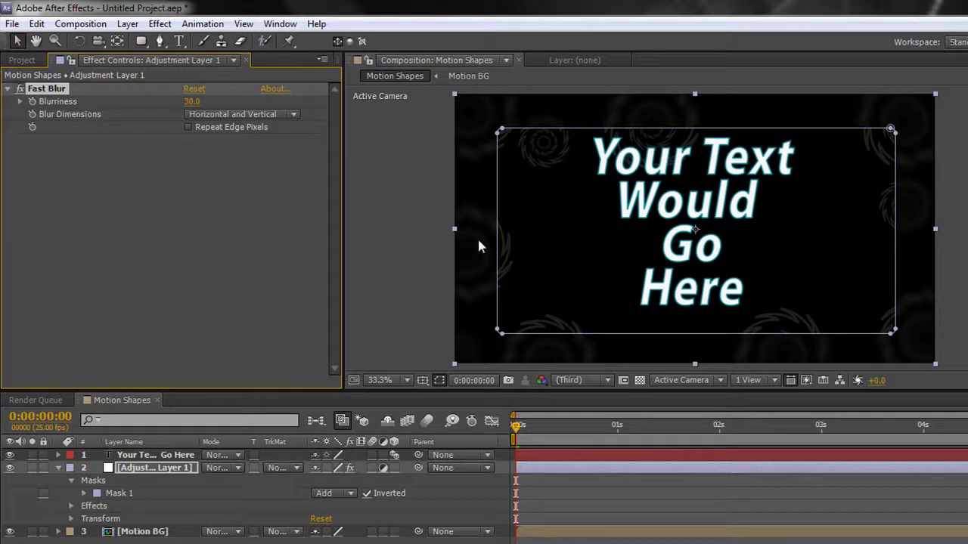
# Set the adjustment layer's mask feather to 459 pixels and its Fast Blur Blurriness to 100
pyautogui.click(84, 493)
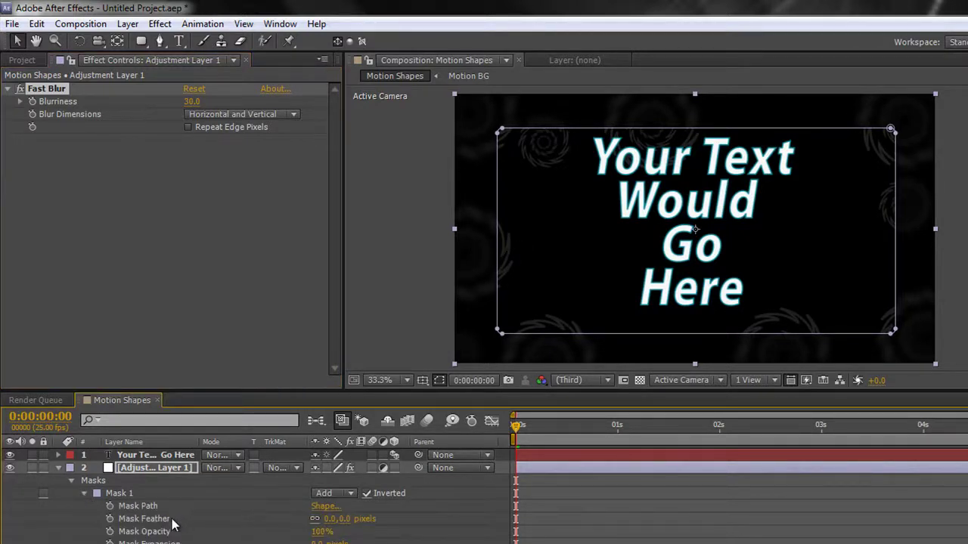
pyautogui.moveTo(341, 520); pyautogui.dragTo(399, 541)
pyautogui.click(421, 499)
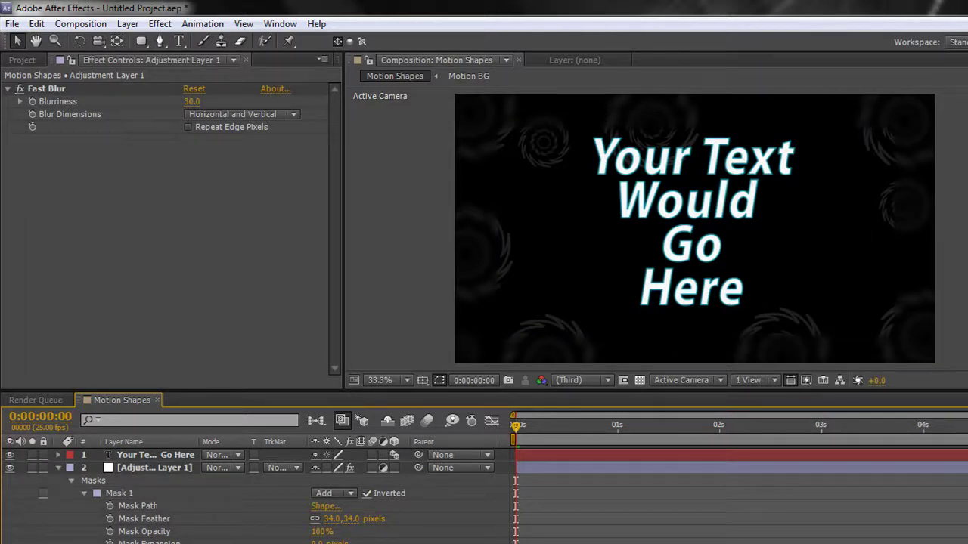
pyautogui.moveTo(344, 519); pyautogui.dragTo(352, 384)
pyautogui.moveTo(193, 102); pyautogui.dragTo(263, 123)
pyautogui.hotkey('ctrl', 'shift', 'a')
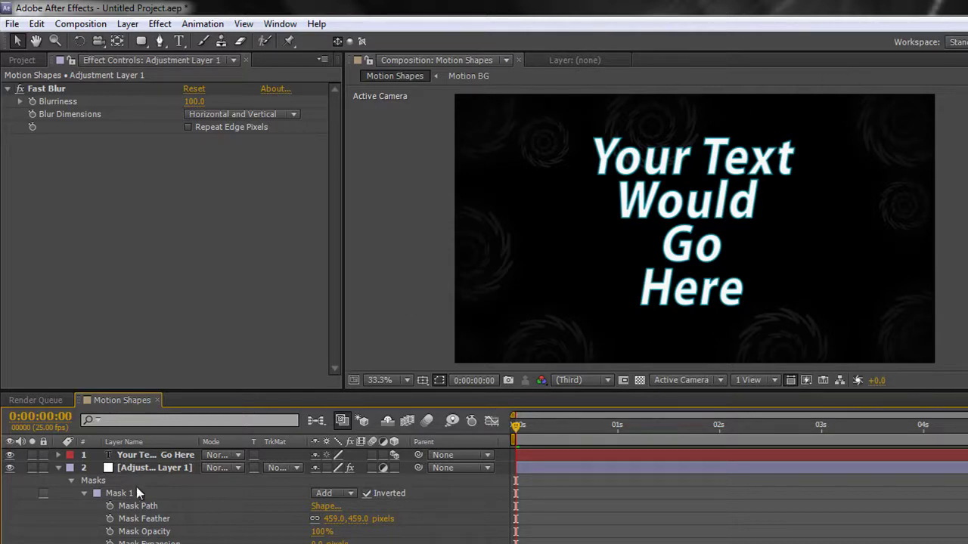
# Collapse the adjustment layer's properties and rename the layer Blur Vignette
pyautogui.click(58, 467)
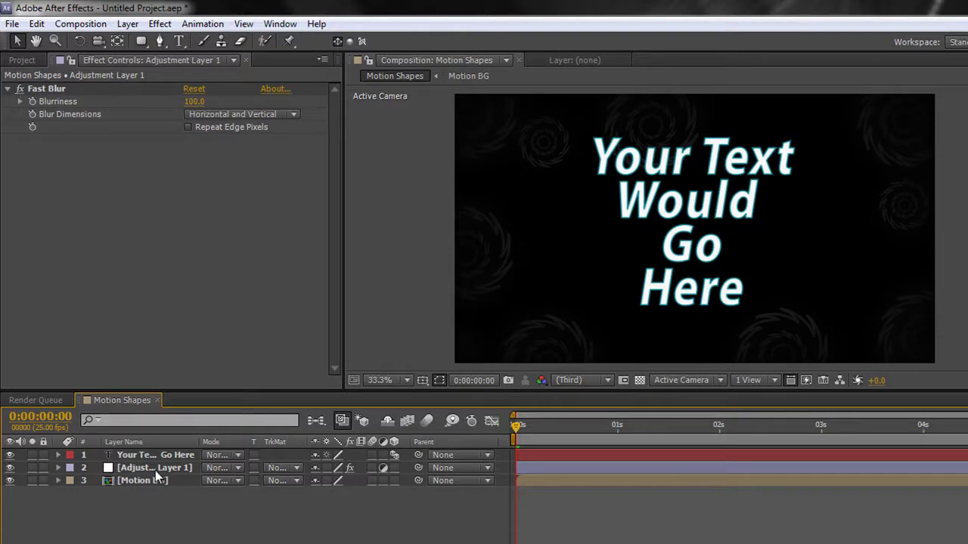
pyautogui.click(156, 469)
pyautogui.press('Return')
pyautogui.write('Blur Vi')
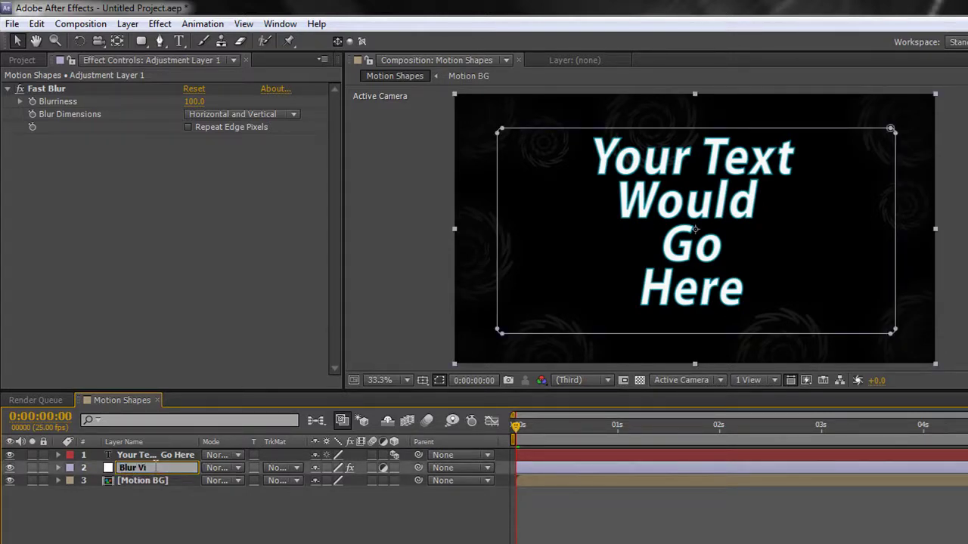
pyautogui.write('gnette')
pyautogui.press('Return')
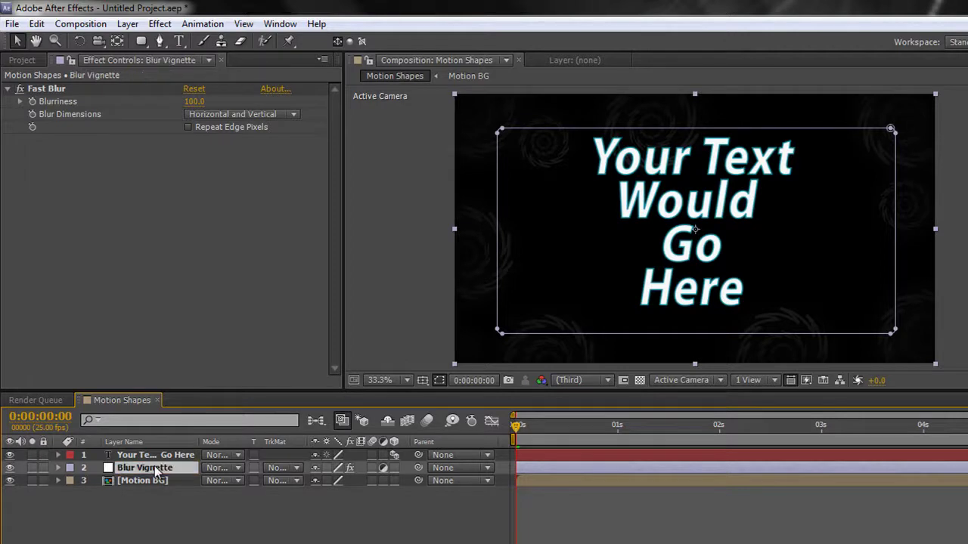
# Create a second adjustment layer named Colour Adjust and place it between Blur Vignette and Motion BG
pyautogui.click(127, 24)
pyautogui.moveTo(167, 44)
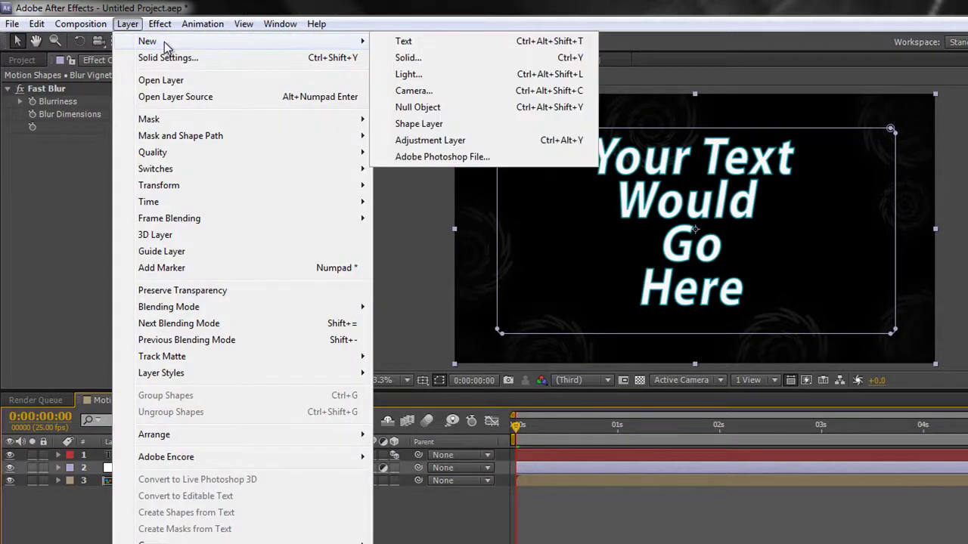
pyautogui.click(435, 141)
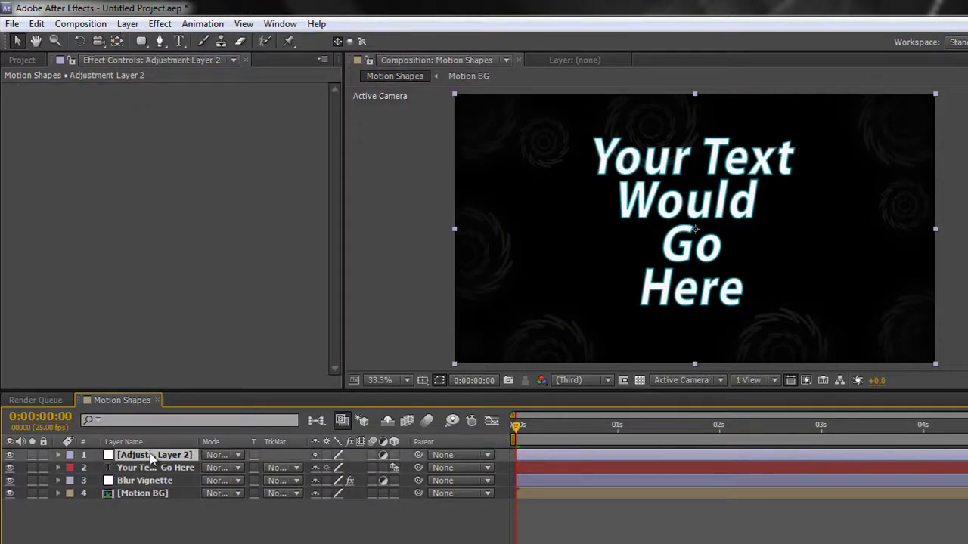
pyautogui.moveTo(151, 458); pyautogui.dragTo(146, 488)
pyautogui.press('Return')
pyautogui.write('Colour')
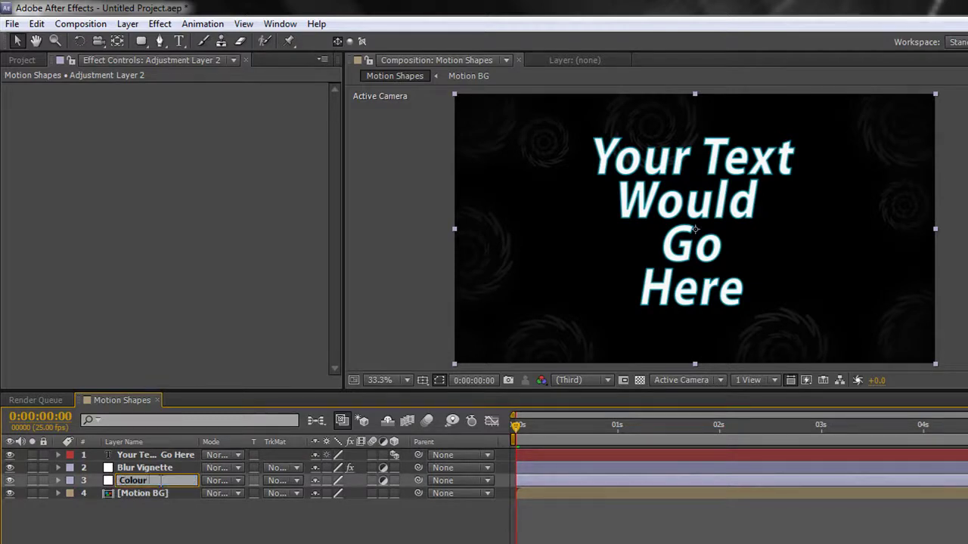
pyautogui.write(' Adjust')
pyautogui.press('Return')
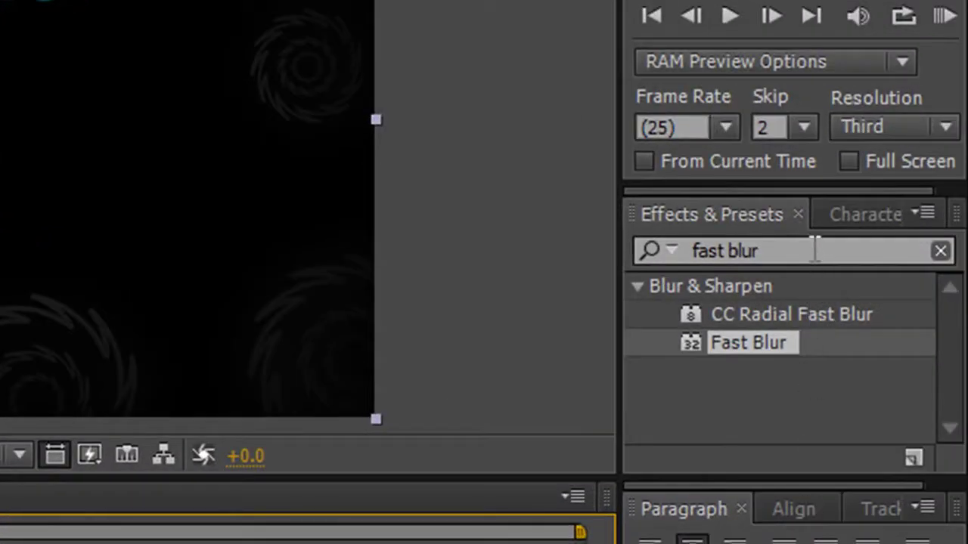
# Find the Tint effect under Color Correction and apply it to the Colour Adjust layer
pyautogui.click(967, 287)
pyautogui.moveTo(760, 250); pyautogui.dragTo(633, 255)
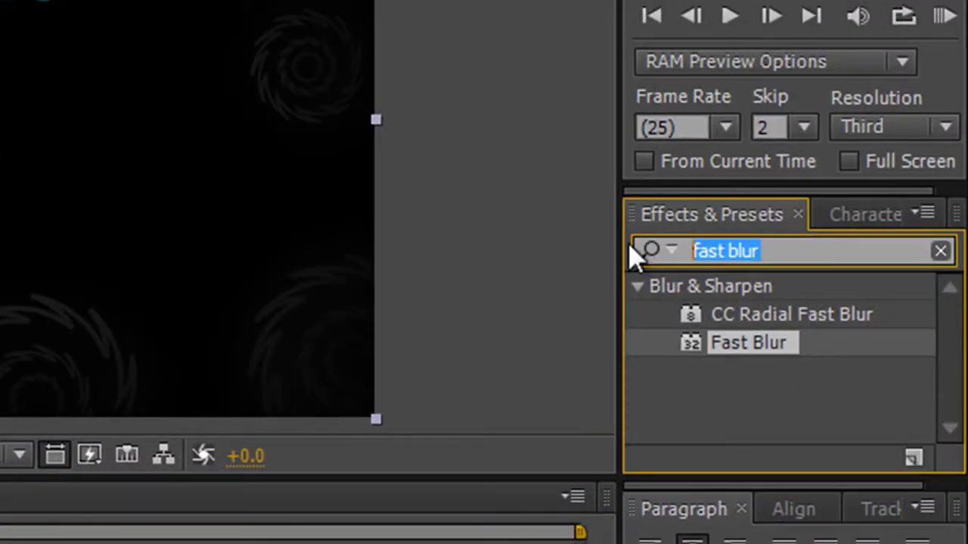
pyautogui.write('tint')
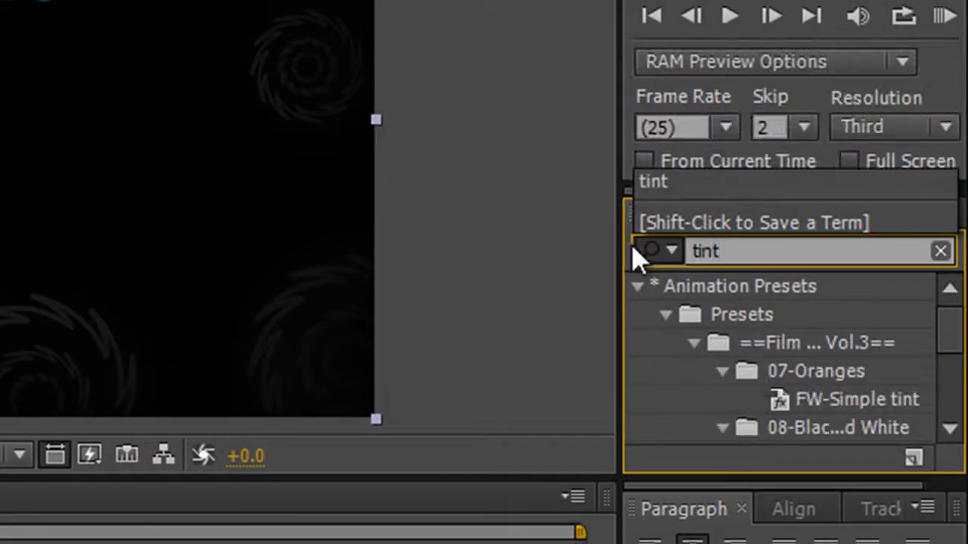
pyautogui.moveTo(952, 340); pyautogui.dragTo(956, 424)
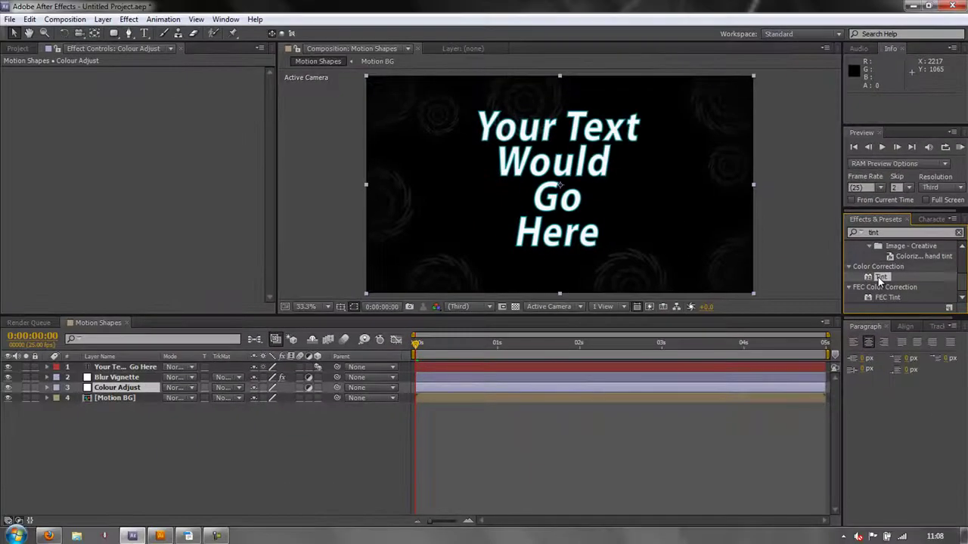
pyautogui.moveTo(726, 372); pyautogui.dragTo(140, 387)
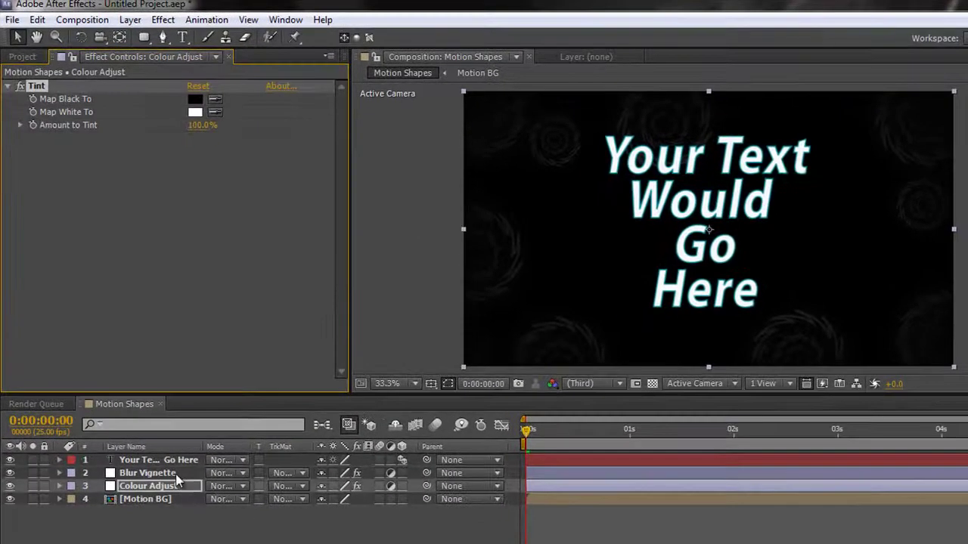
# Set the Tint effect's Map White To colour to green, 0EBD44
pyautogui.click(195, 113)
pyautogui.moveTo(287, 205)
pyautogui.mouseDown()
pyautogui.moveTo(334, 188)
pyautogui.moveTo(335, 220)
pyautogui.moveTo(331, 167)
pyautogui.moveTo(290, 267)
pyautogui.mouseUp()
pyautogui.moveTo(354, 250); pyautogui.dragTo(354, 298)
pyautogui.moveTo(294, 270); pyautogui.dragTo(322, 228)
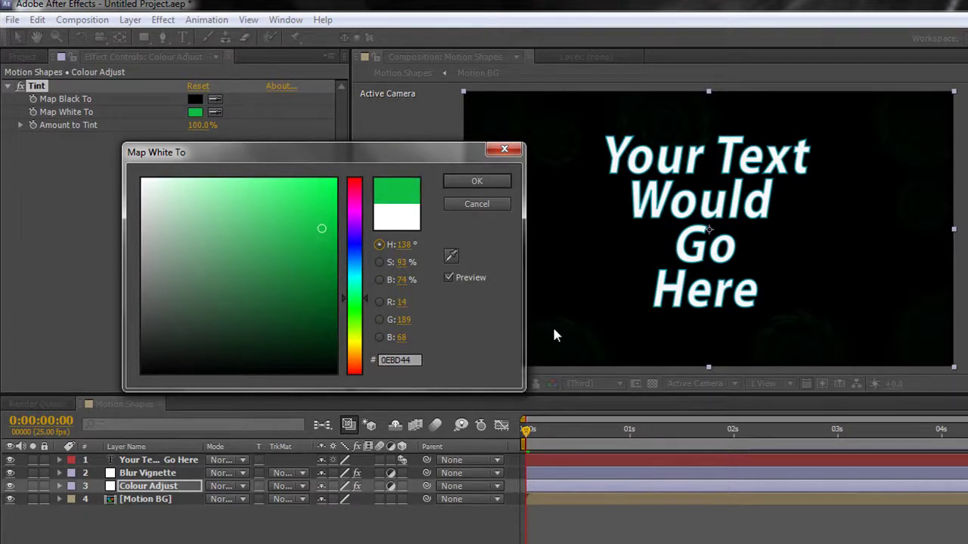
pyautogui.moveTo(395, 156); pyautogui.dragTo(315, 120)
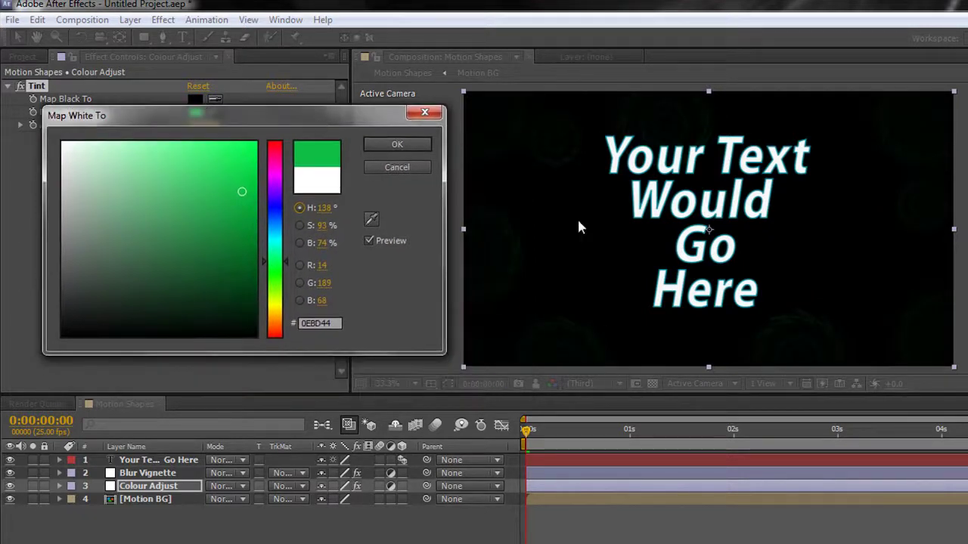
pyautogui.click(393, 145)
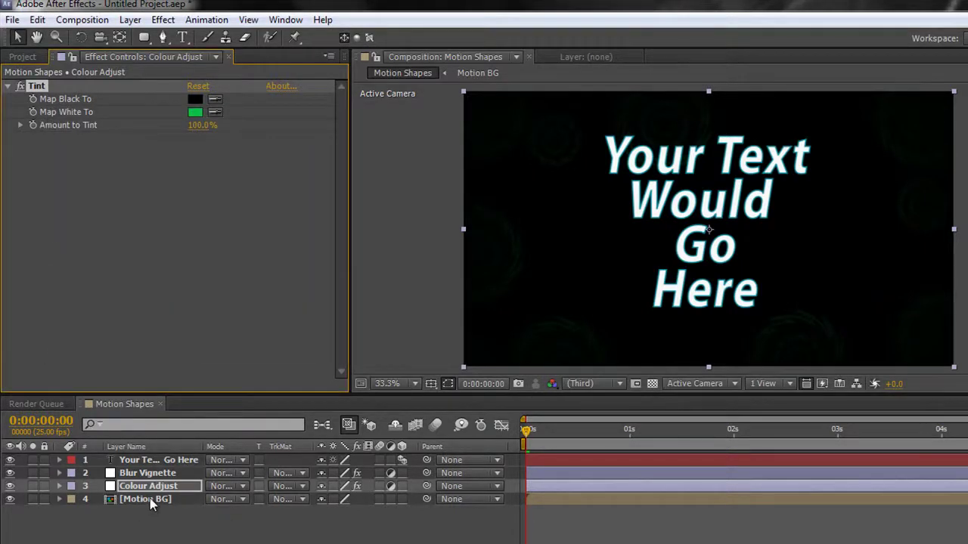
# Raise the opacity of all layers in Motion BG together, with the spirals at 30% and the twirls at 38%, and return to Motion Shapes
pyautogui.doubleClick(150, 498)
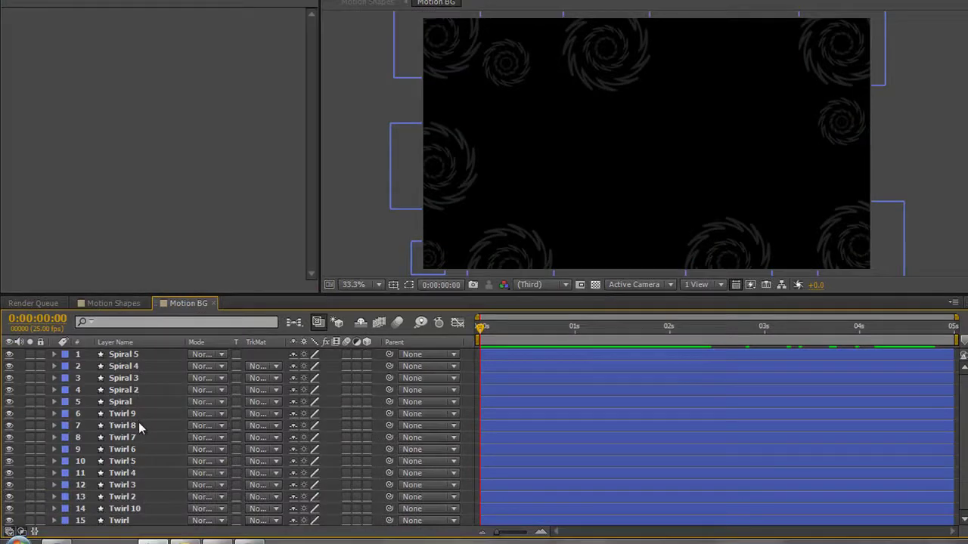
pyautogui.hotkey('ctrl', 'a')
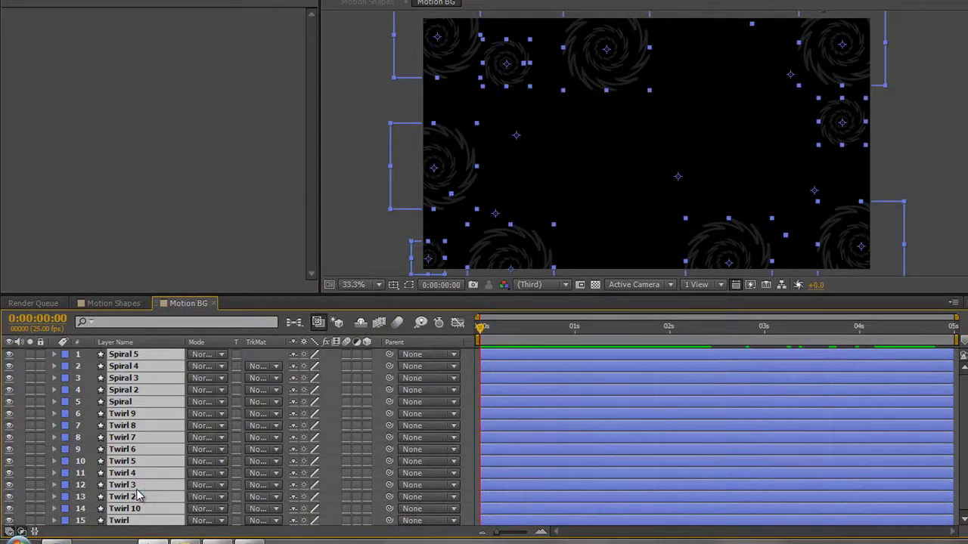
pyautogui.press('t')
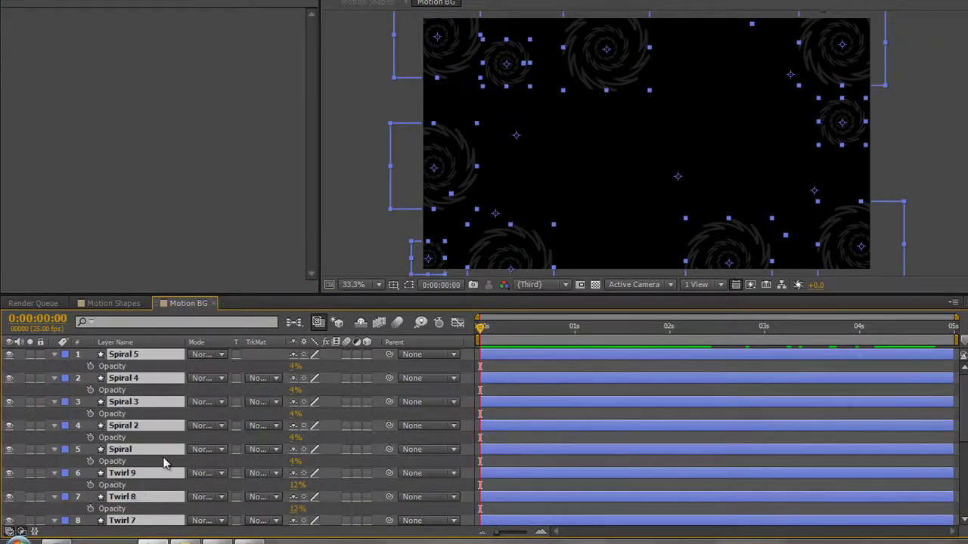
pyautogui.moveTo(293, 370); pyautogui.dragTo(316, 369)
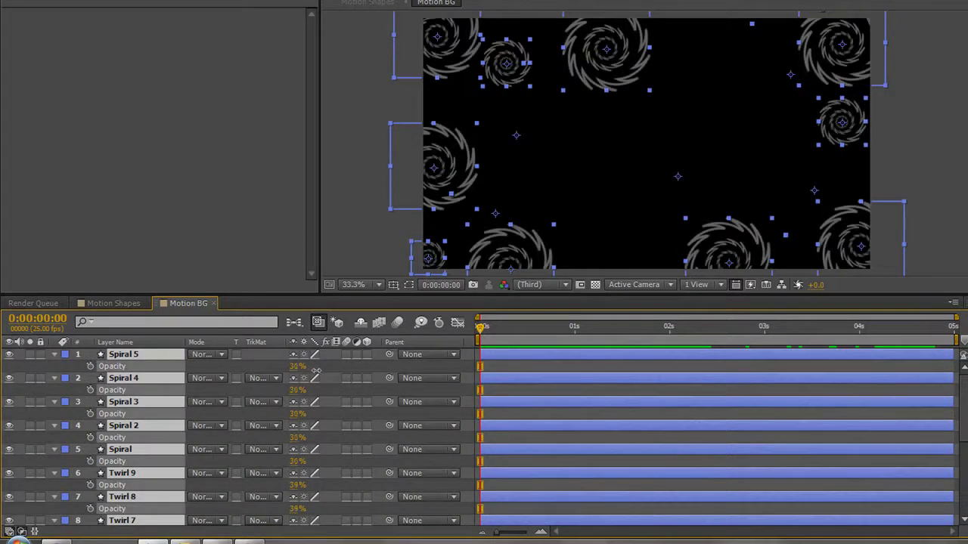
pyautogui.click(114, 303)
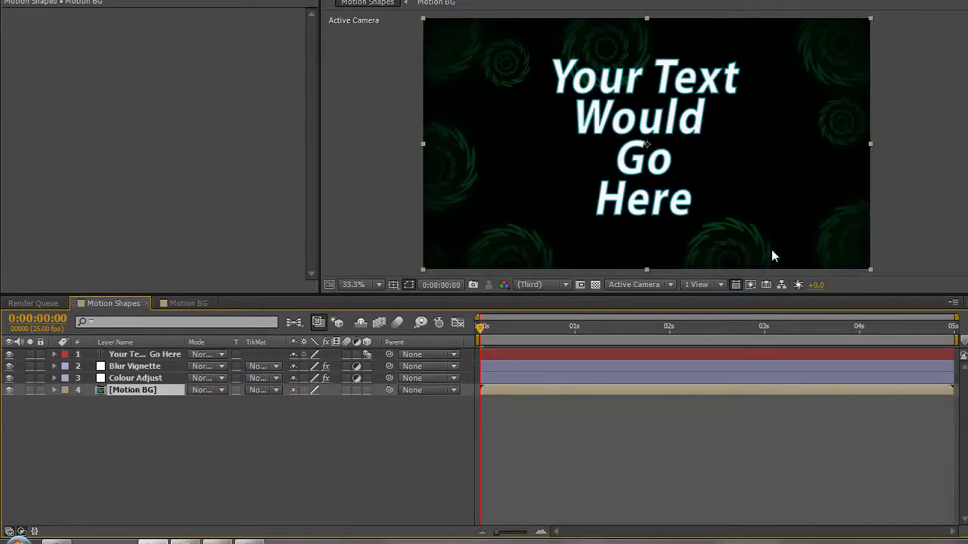
# Change the Map White To colour of the Tint on Colour Adjust to an olive yellow-green
pyautogui.click(133, 378)
pyautogui.click(178, 37)
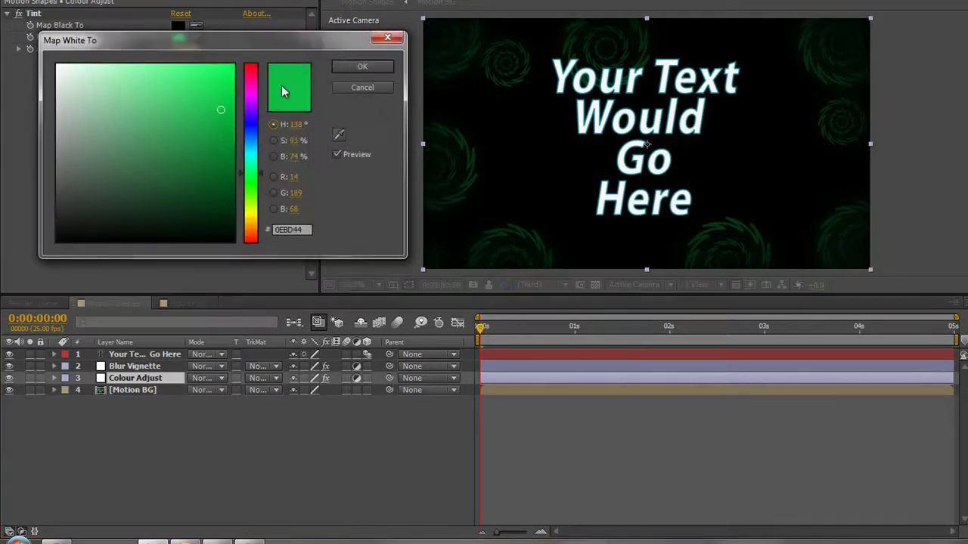
pyautogui.moveTo(257, 119)
pyautogui.mouseDown()
pyautogui.moveTo(237, 232)
pyautogui.moveTo(236, 204)
pyautogui.mouseUp()
pyautogui.moveTo(174, 139); pyautogui.dragTo(181, 146)
pyautogui.moveTo(261, 206)
pyautogui.mouseDown()
pyautogui.moveTo(255, 227)
pyautogui.moveTo(252, 210)
pyautogui.mouseUp()
pyautogui.click(363, 66)
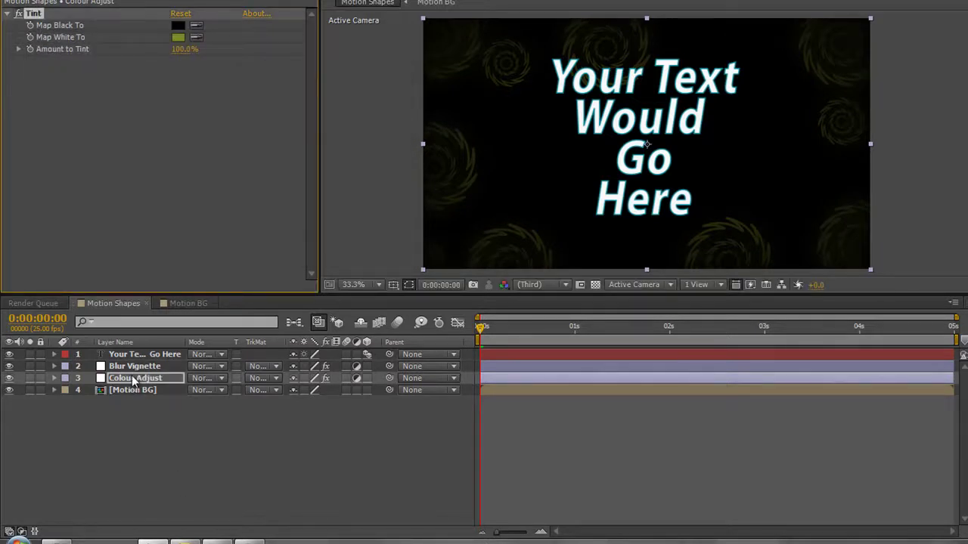
pyautogui.moveTo(132, 386)
pyautogui.mouseDown()
pyautogui.moveTo(136, 353)
pyautogui.moveTo(140, 384)
pyautogui.mouseUp()
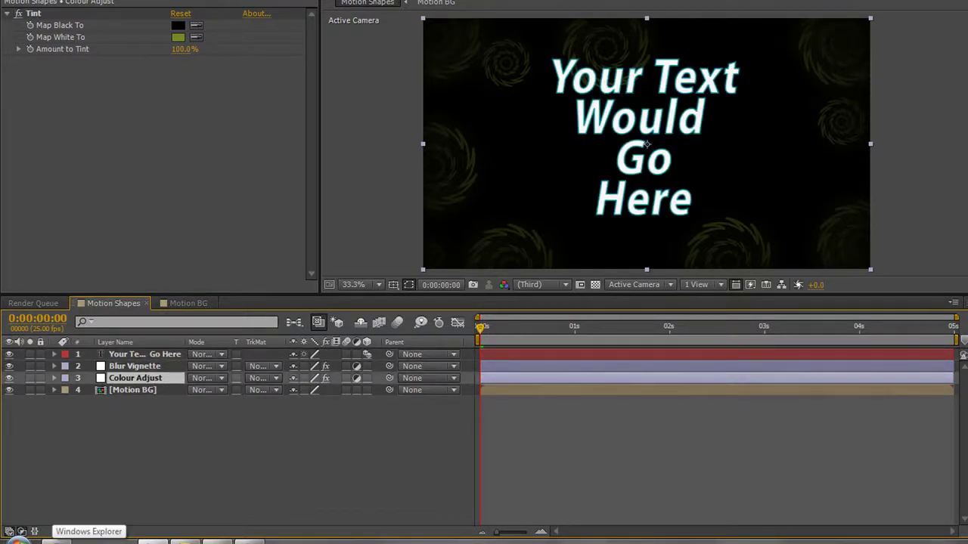
# Collapse the layer properties in Motion BG, deselect the layers and look over the full list of spirals and twirls
pyautogui.click(185, 303)
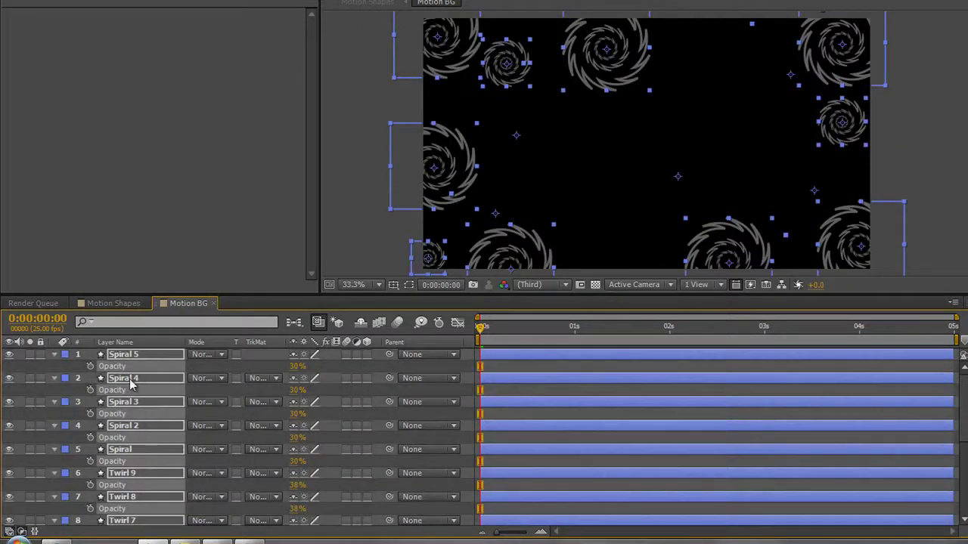
pyautogui.press('u')
pyautogui.press('u')
pyautogui.press('u')
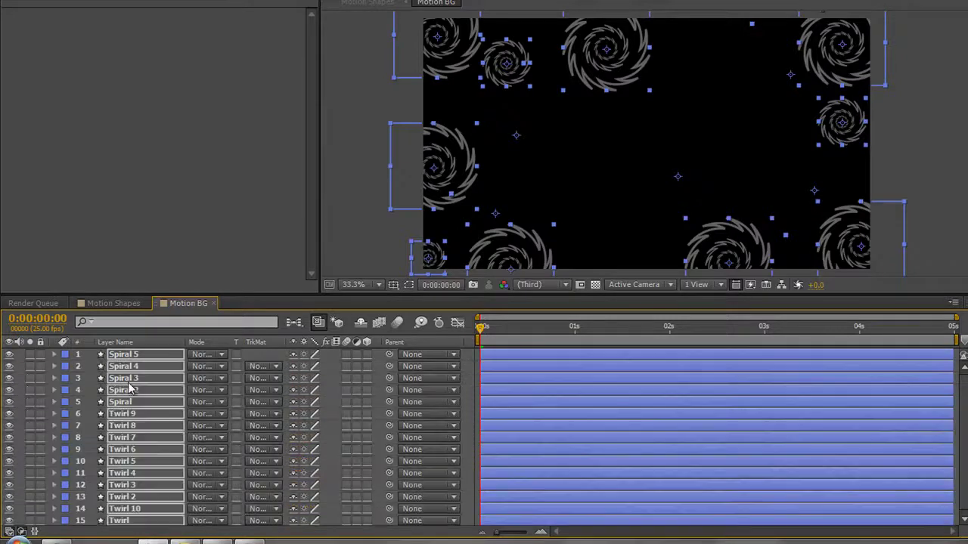
pyautogui.press('F2')
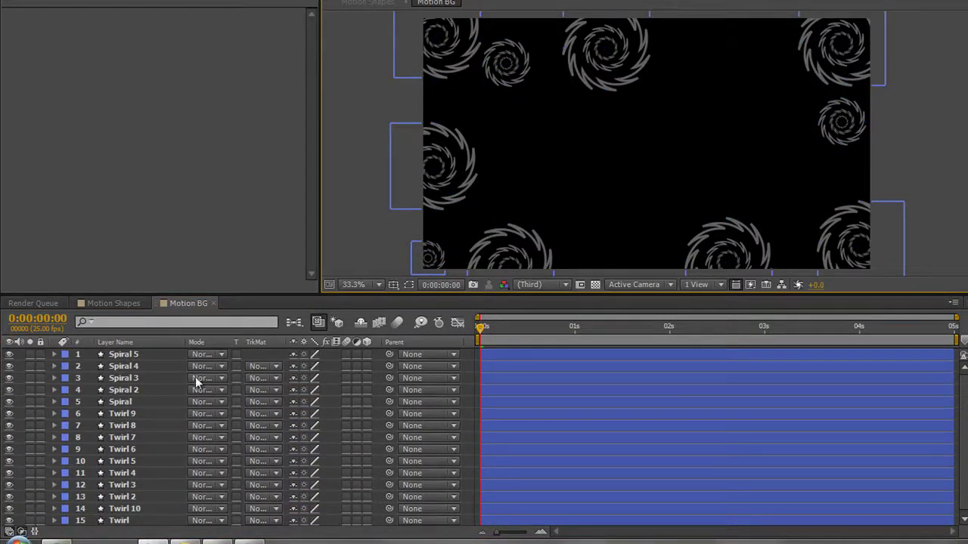
pyautogui.moveTo(252, 295); pyautogui.dragTo(253, 231)
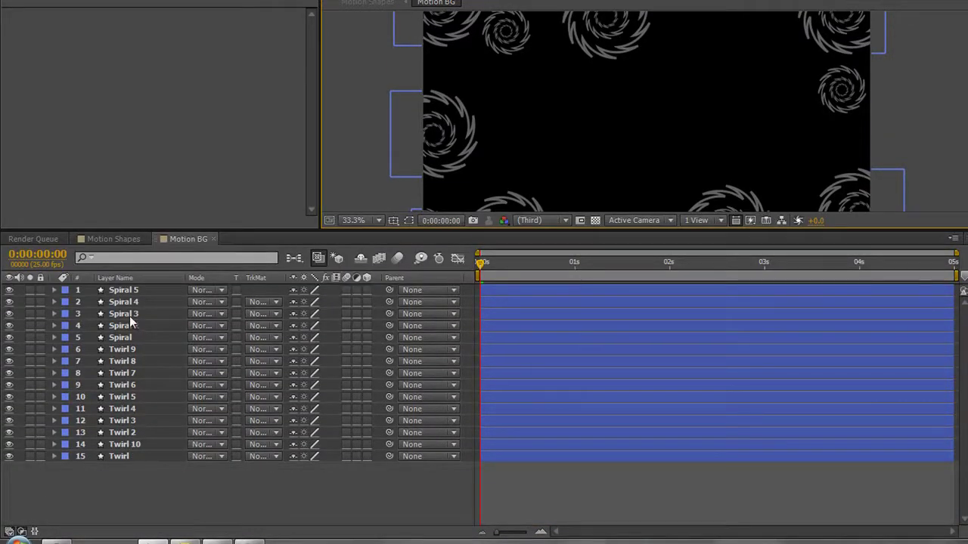
pyautogui.moveTo(255, 229); pyautogui.dragTo(253, 309)
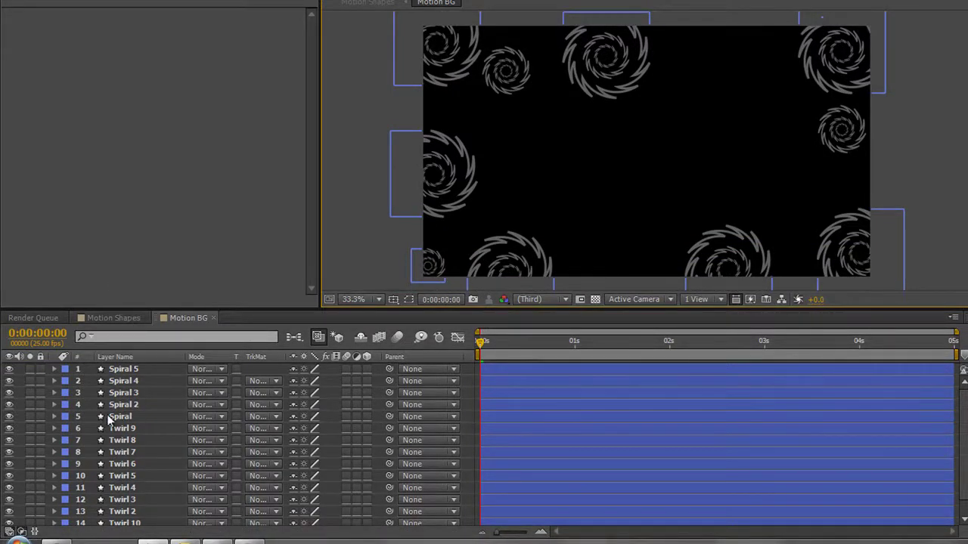
# Set the Map White To colour of the Tint on Colour Adjust in Motion Shapes to a medium blue
pyautogui.click(119, 318)
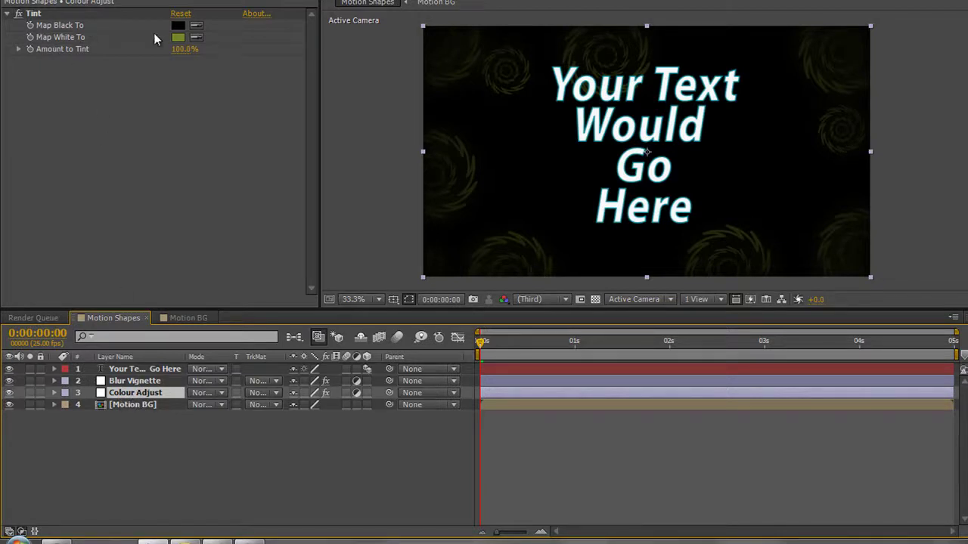
pyautogui.click(178, 37)
pyautogui.moveTo(250, 136)
pyautogui.mouseDown()
pyautogui.moveTo(268, 61)
pyautogui.moveTo(263, 138)
pyautogui.mouseUp()
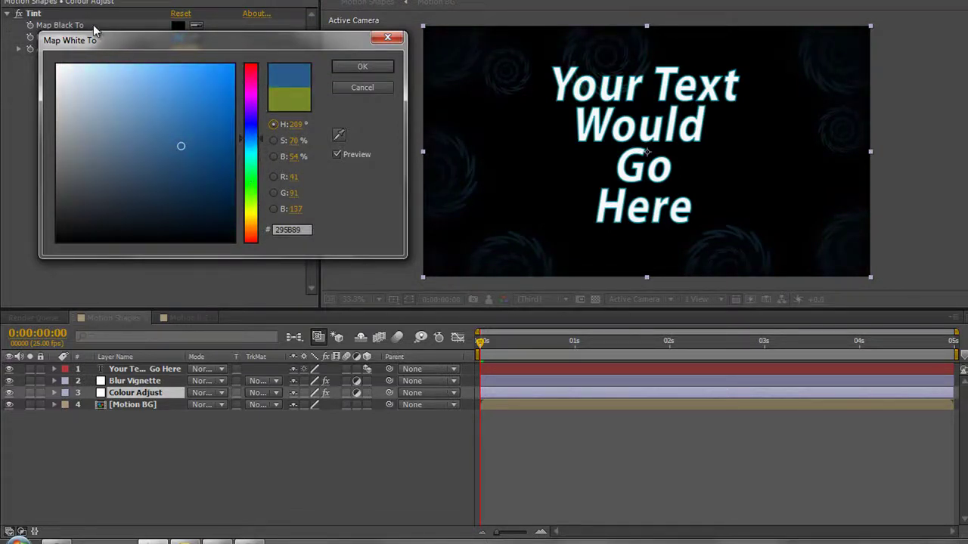
pyautogui.moveTo(187, 136); pyautogui.dragTo(195, 120)
pyautogui.click(378, 66)
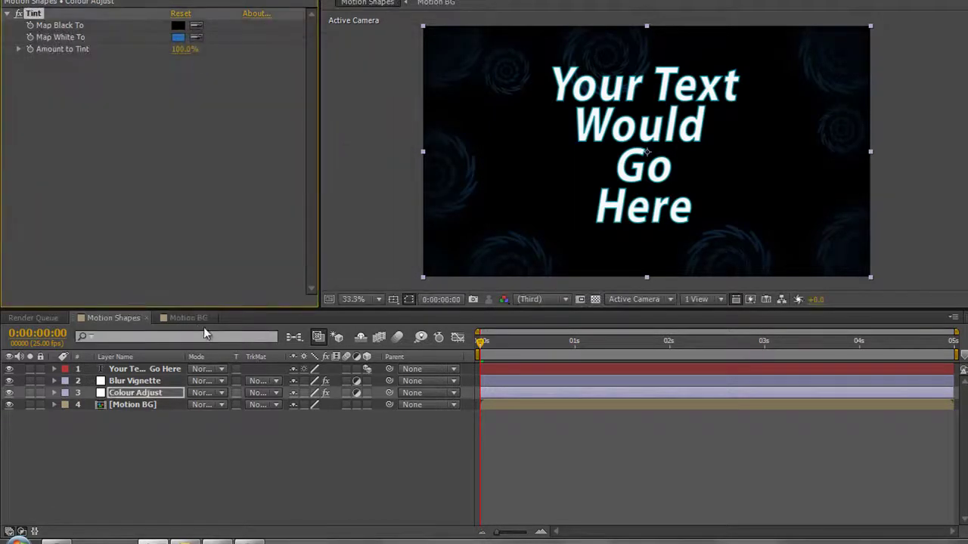
# Raise the opacity of all Motion BG layers together, to 77% for the spirals and 85% for the twirls, and return to Motion Shapes
pyautogui.click(188, 318)
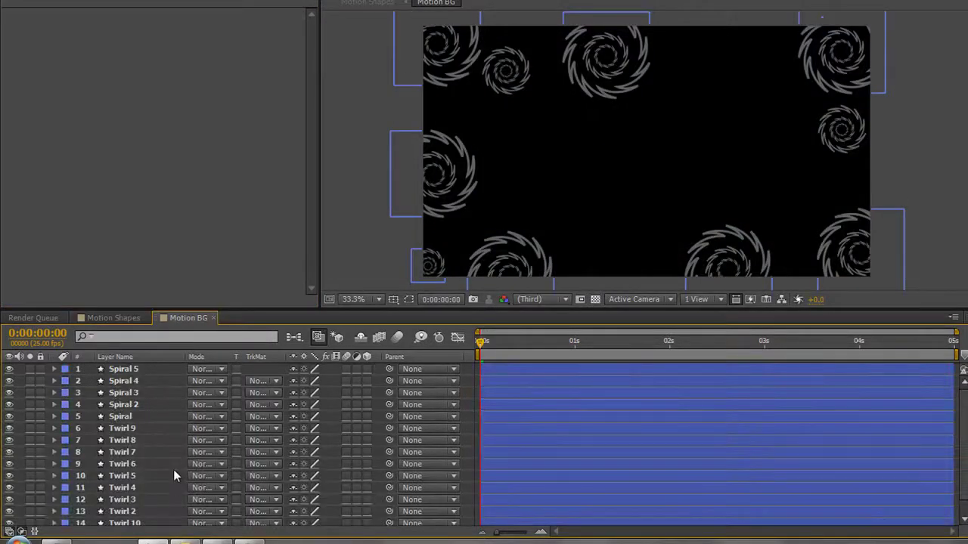
pyautogui.hotkey('ctrl', 'a')
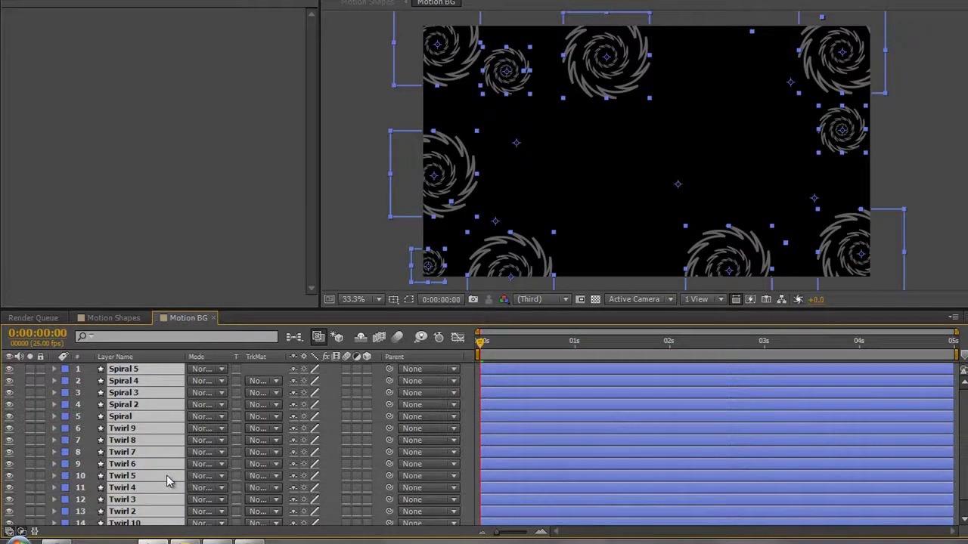
pyautogui.press('t')
pyautogui.moveTo(297, 381); pyautogui.dragTo(341, 387)
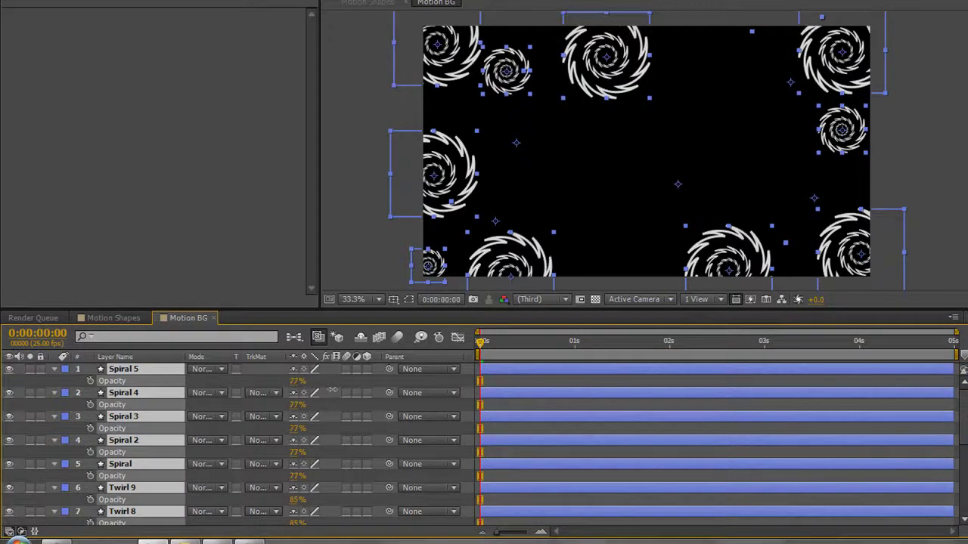
pyautogui.click(113, 319)
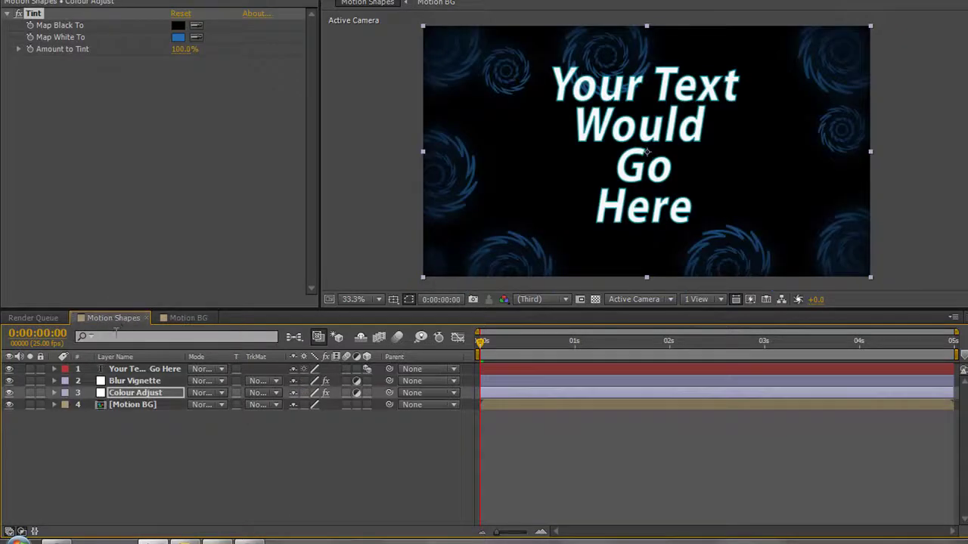